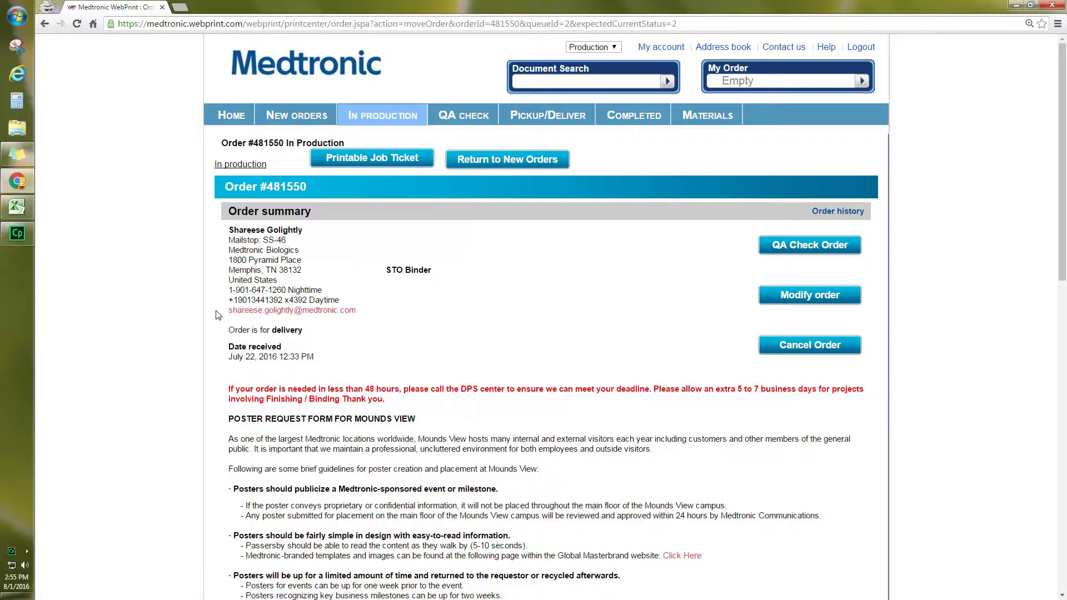
- Read the order's special instructions and open the STO Binder folder inside the requester's folder under Copy Center, Oversized documents
{"action": "scroll", "coordinate": [187, 387], "scroll_direction": "down", "scroll_amount": 2}
{"action": "scroll", "coordinate": [187, 387], "scroll_direction": "down", "scroll_amount": 4}
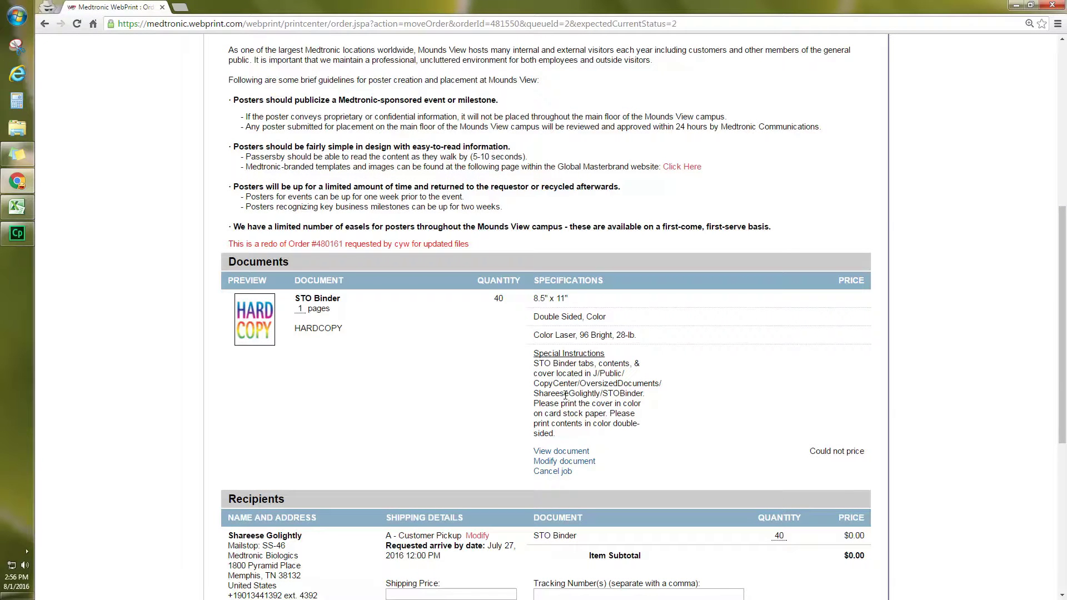
{"action": "left_click", "coordinate": [16, 597]}
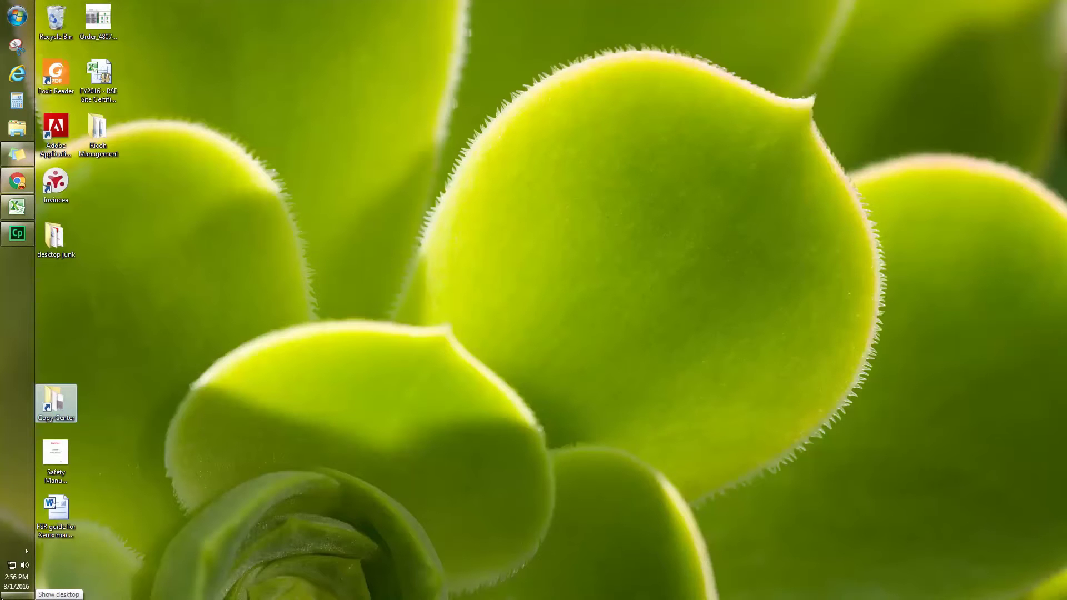
{"action": "double_click", "coordinate": [65, 408]}
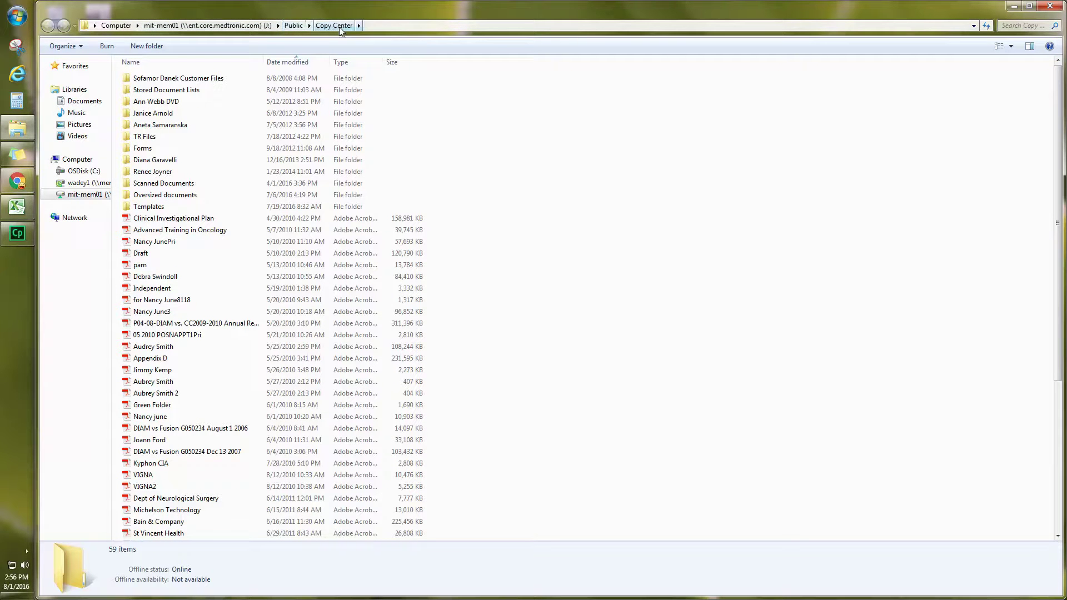
{"action": "double_click", "coordinate": [178, 195]}
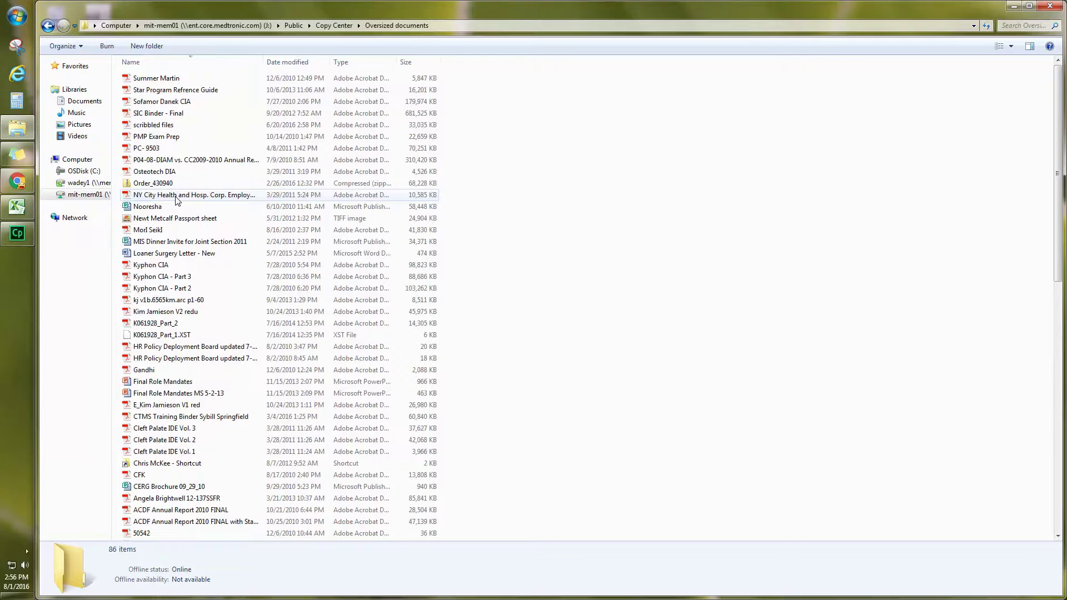
{"action": "scroll", "coordinate": [834, 289], "scroll_direction": "down", "scroll_amount": 13}
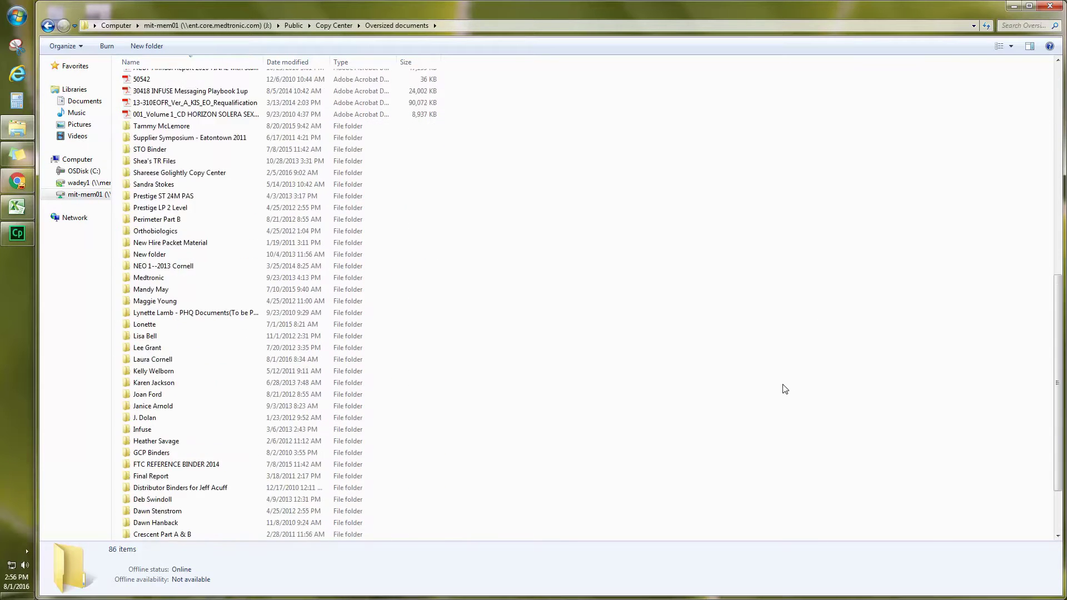
{"action": "double_click", "coordinate": [154, 174]}
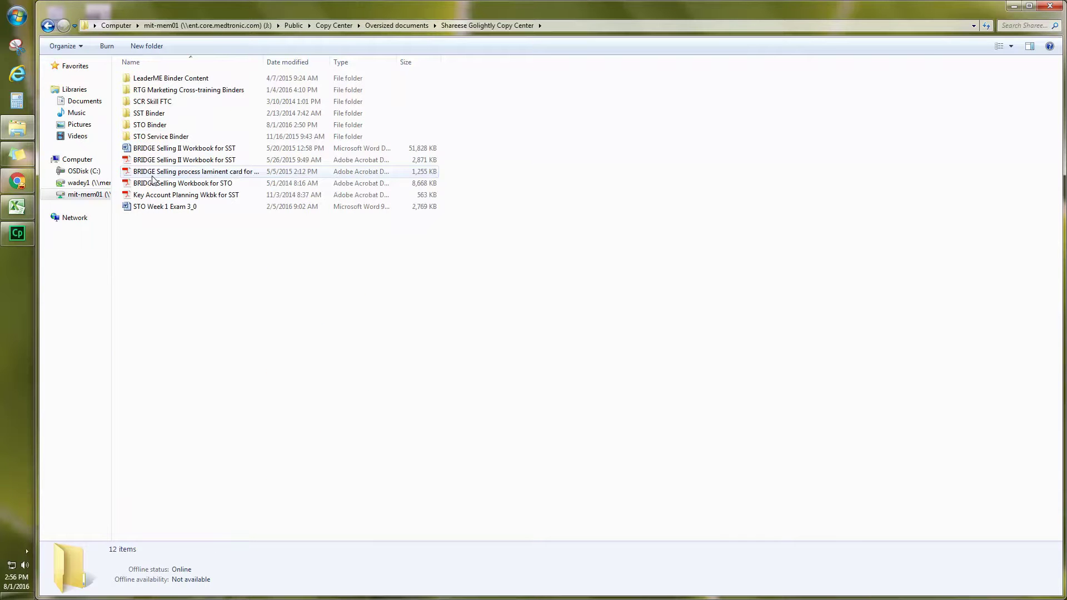
{"action": "double_click", "coordinate": [166, 126]}
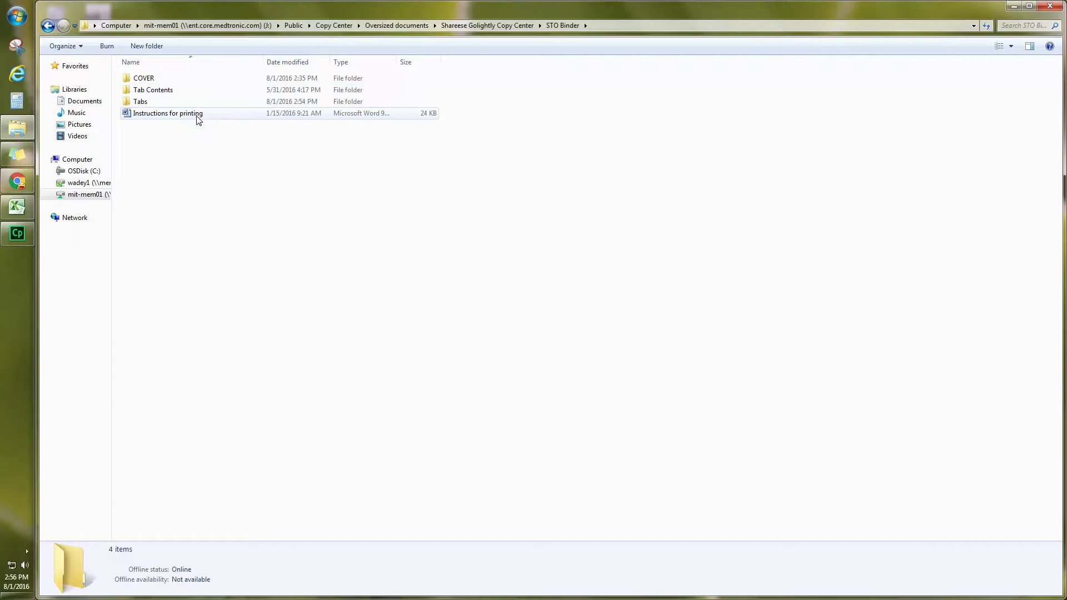
- Read the Instructions for printing document in the STO Binder folder and minimize it
{"action": "double_click", "coordinate": [198, 115]}
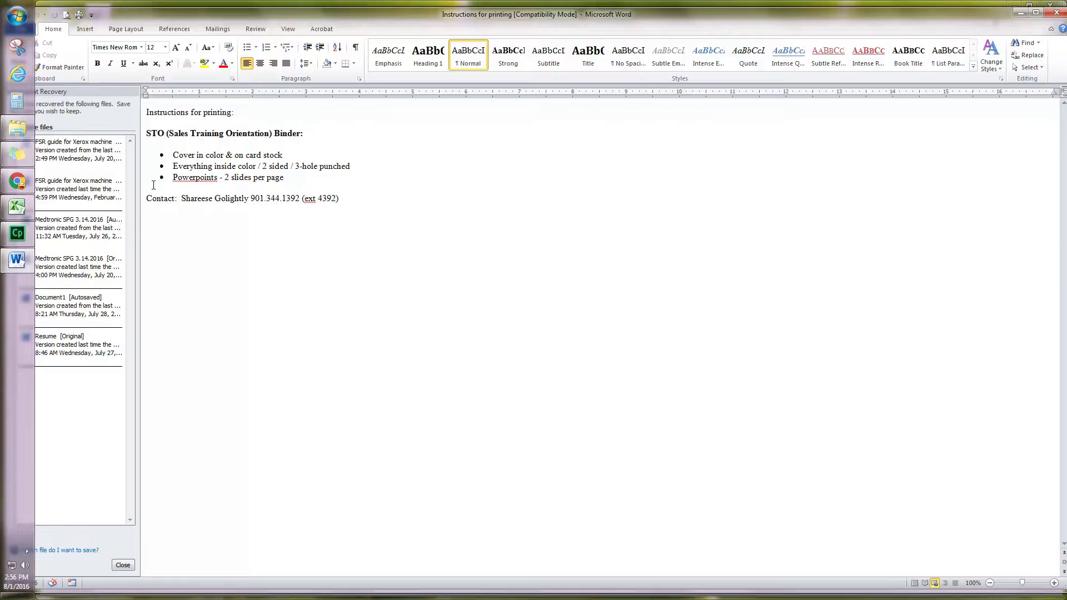
{"action": "left_click", "coordinate": [1019, 14]}
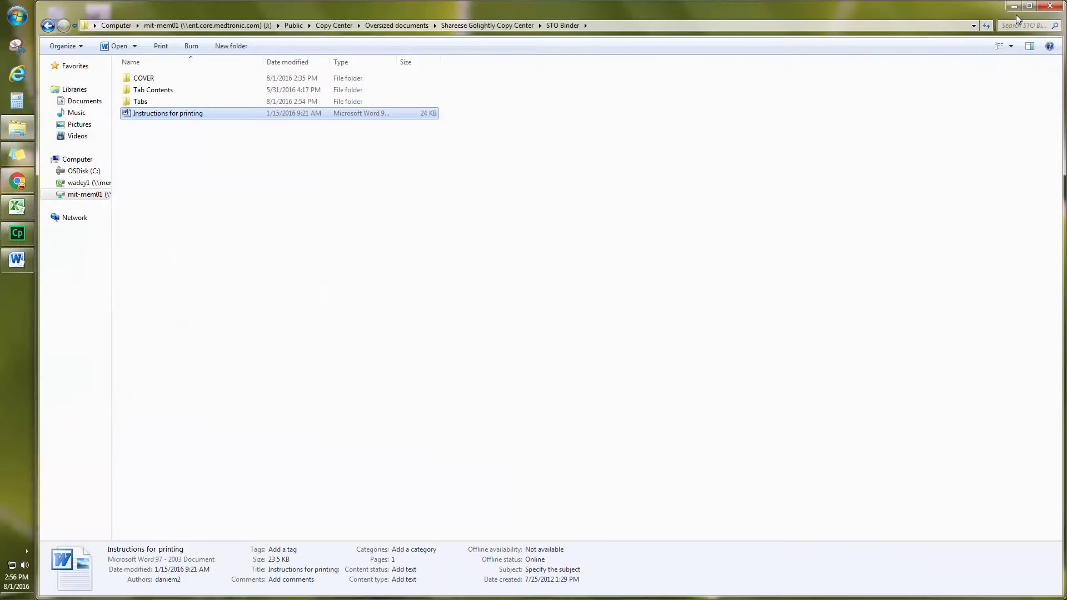
- Open the STO Cover 2016 New Brand PDF from the COVER folder, maximized and with its page thumbnails shown
{"action": "double_click", "coordinate": [144, 82]}
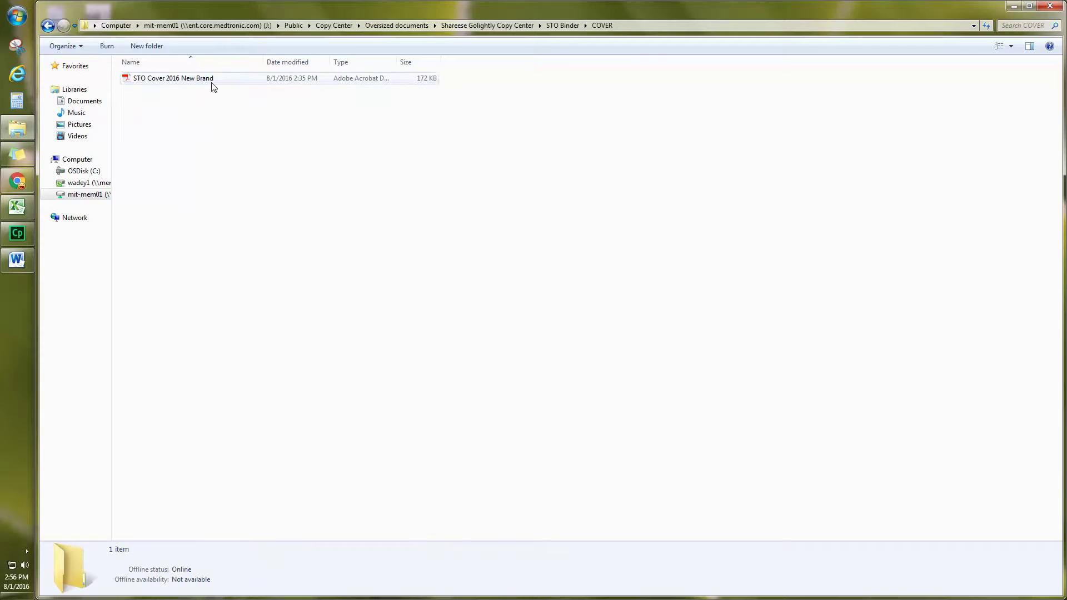
{"action": "double_click", "coordinate": [211, 84]}
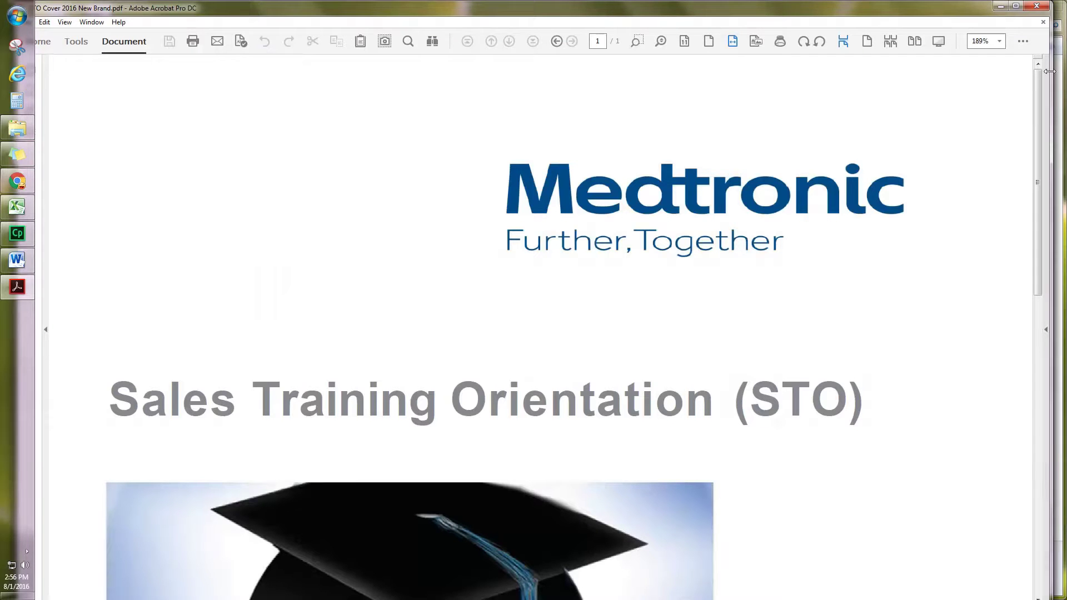
{"action": "left_click", "coordinate": [1016, 8]}
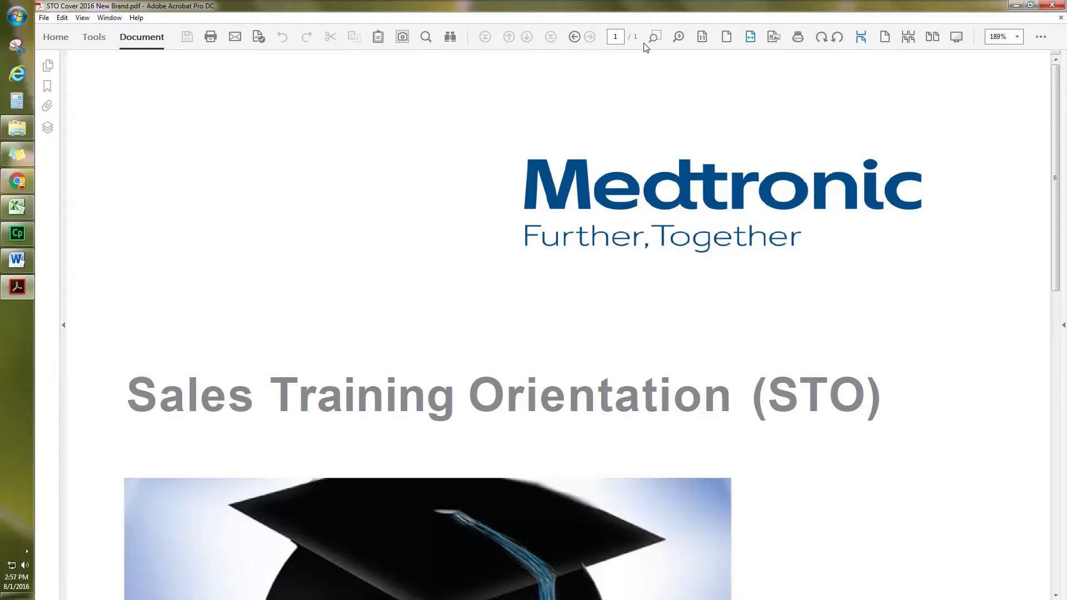
{"action": "left_click", "coordinate": [48, 66]}
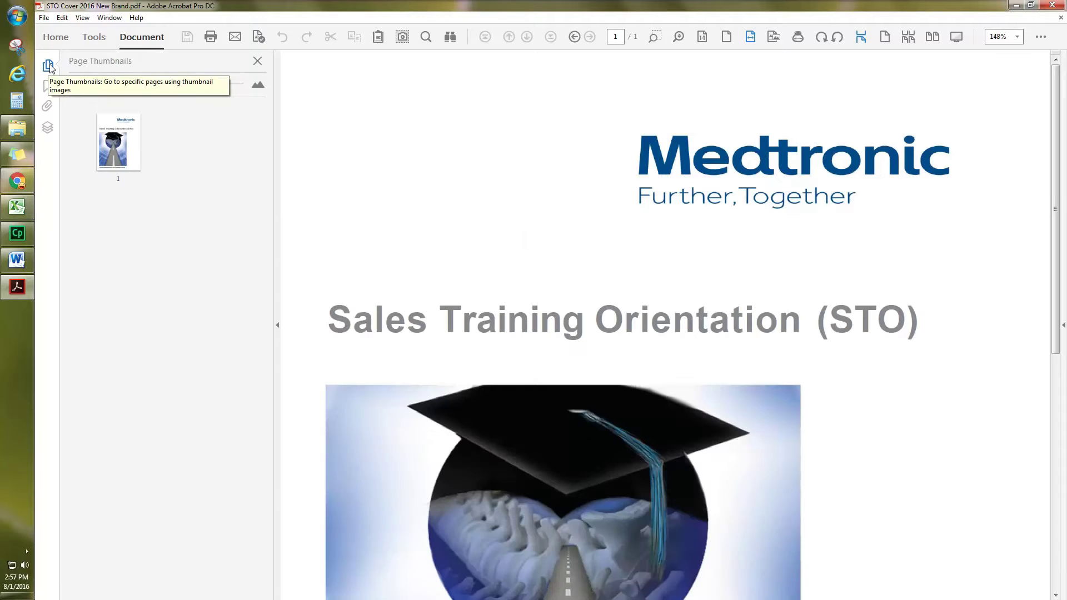
{"action": "left_click_drag", "start_coordinate": [114, 160], "coordinate": [567, 249]}
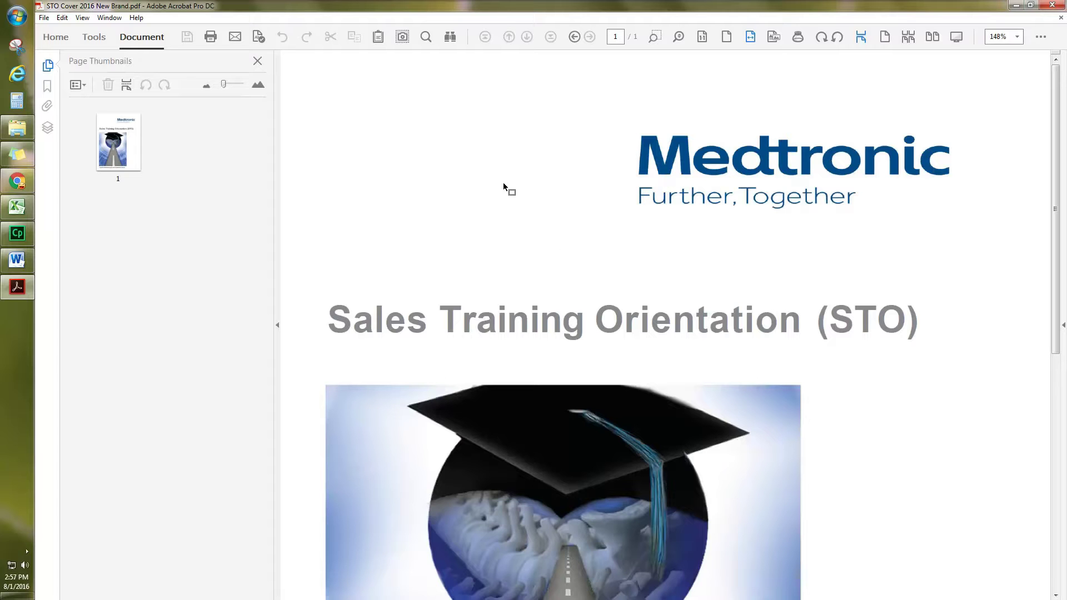
- Arrange the COVER folder window and the cover PDF side by side, narrowing the folder window and widening the PDF window
{"action": "left_click_drag", "start_coordinate": [364, 10], "coordinate": [1062, 24]}
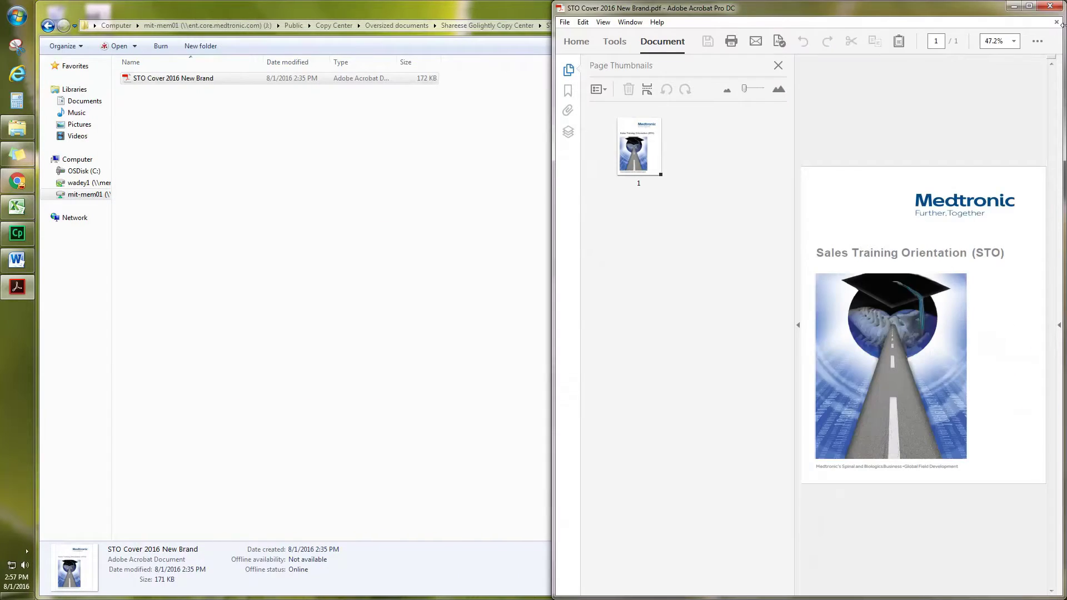
{"action": "left_click", "coordinate": [389, 6]}
{"action": "left_click_drag", "start_coordinate": [359, 8], "coordinate": [1, 5]}
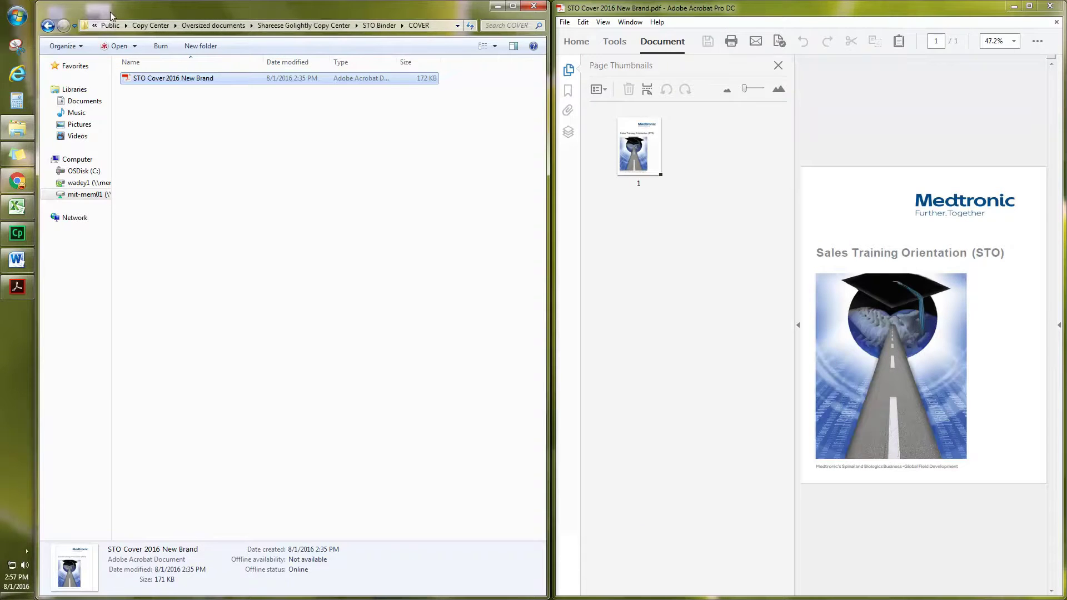
{"action": "left_click_drag", "start_coordinate": [548, 191], "coordinate": [345, 176]}
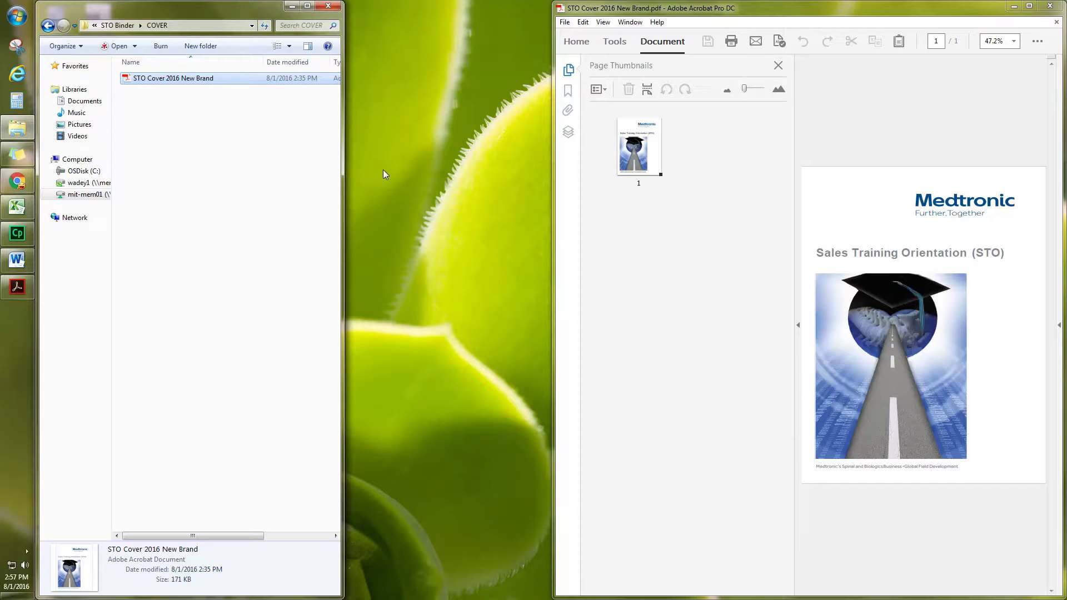
{"action": "left_click", "coordinate": [553, 176]}
{"action": "left_click_drag", "start_coordinate": [553, 175], "coordinate": [436, 174]}
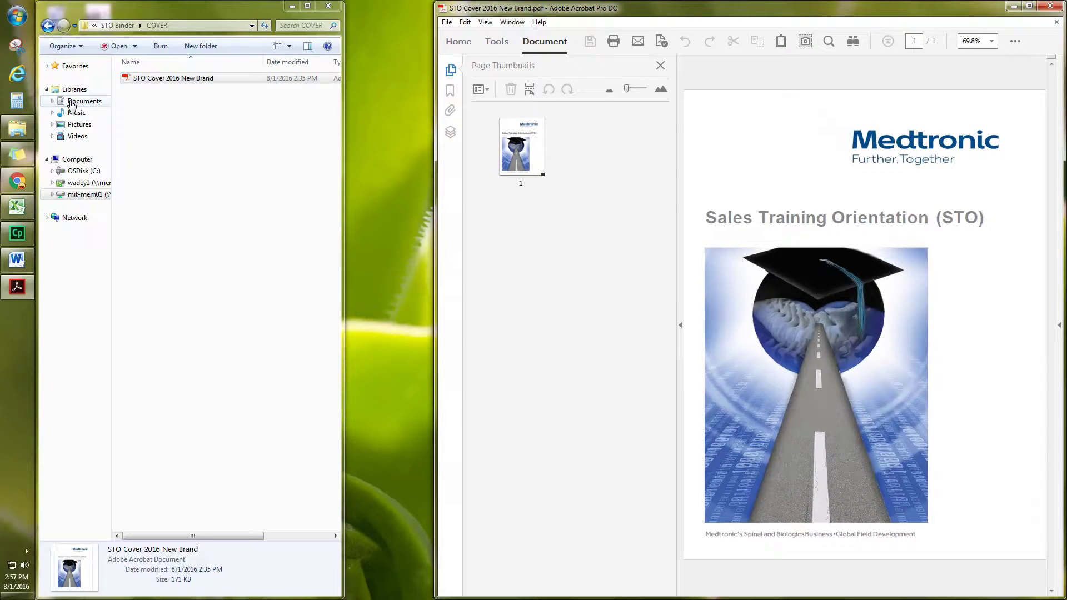
- Insert the TAB TEMPLATE FOR STO BINDER PDF from the Tabs folder after page 1 of the cover PDF
{"action": "left_click", "coordinate": [47, 26]}
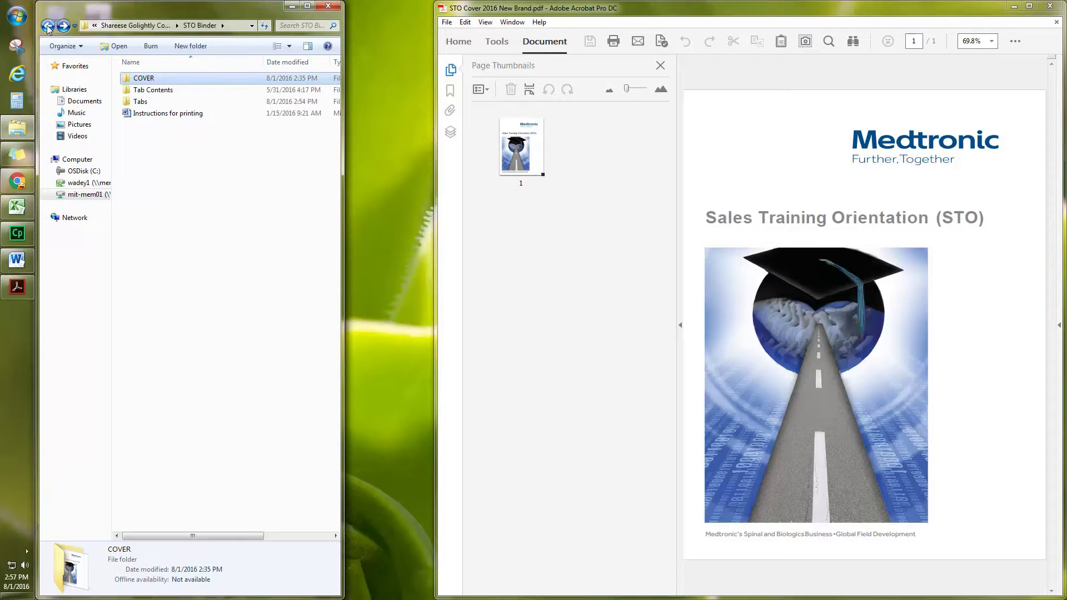
{"action": "double_click", "coordinate": [160, 105]}
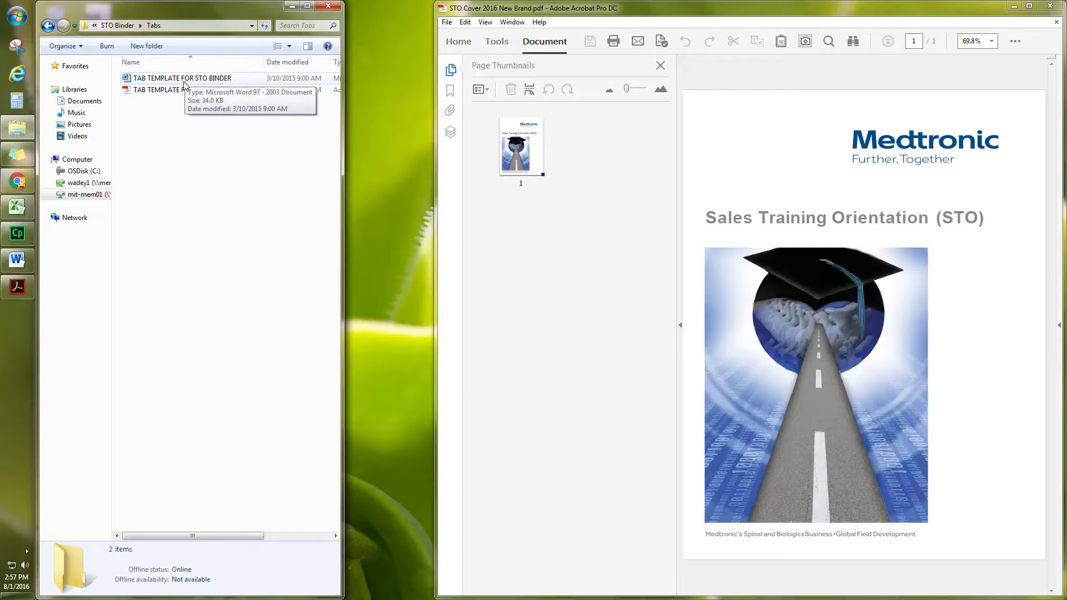
{"action": "left_click_drag", "start_coordinate": [183, 93], "coordinate": [572, 167]}
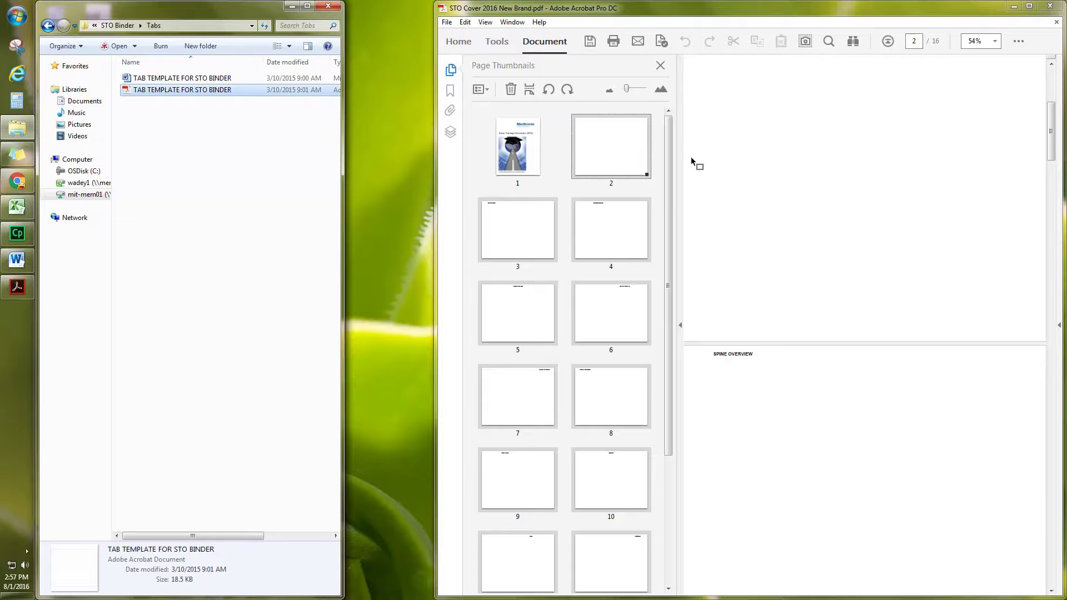
- Examine the inserted tab pages in the combined PDF, including pages 2 to 5, 13 and 14, for blank pages
{"action": "left_click", "coordinate": [607, 152]}
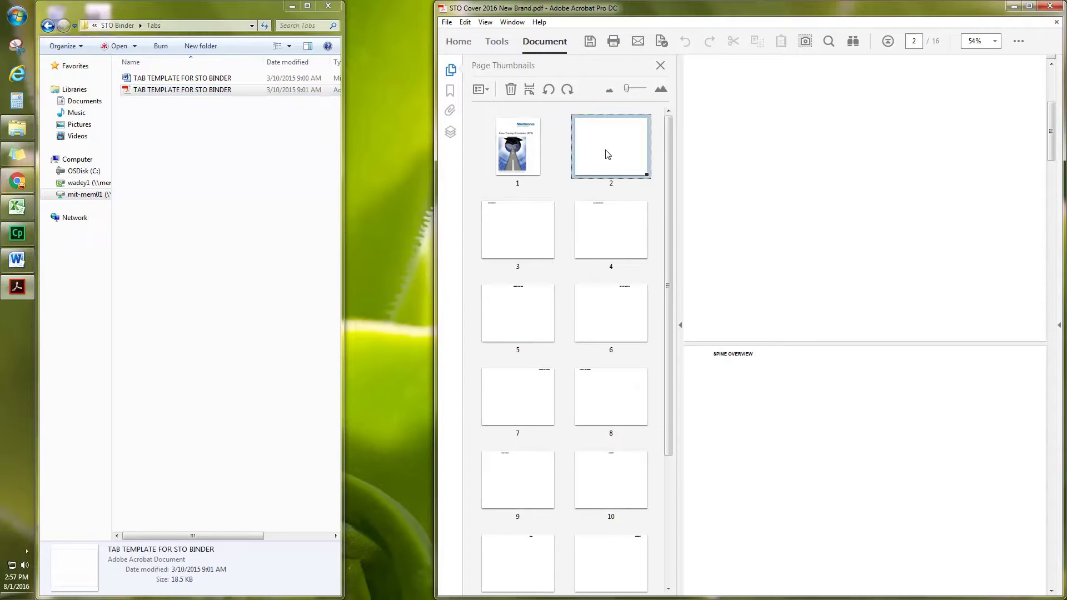
{"action": "scroll", "coordinate": [951, 296], "scroll_direction": "up", "scroll_amount": 2}
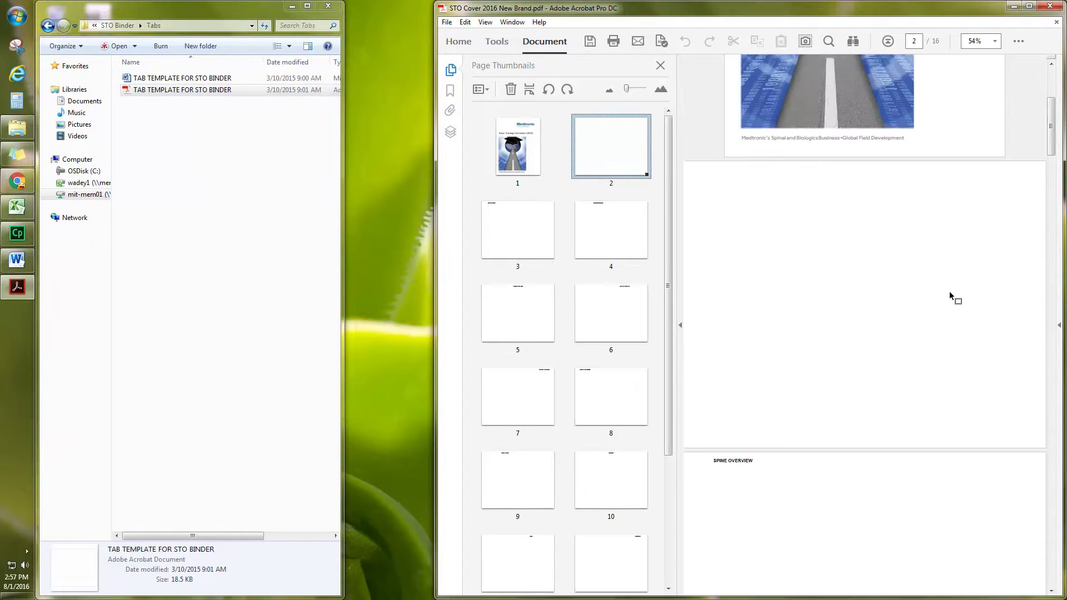
{"action": "left_click", "coordinate": [526, 226]}
{"action": "left_click", "coordinate": [613, 233]}
{"action": "left_click", "coordinate": [541, 329]}
{"action": "scroll", "coordinate": [612, 436], "scroll_direction": "down", "scroll_amount": 3}
{"action": "scroll", "coordinate": [609, 437], "scroll_direction": "down", "scroll_amount": 1}
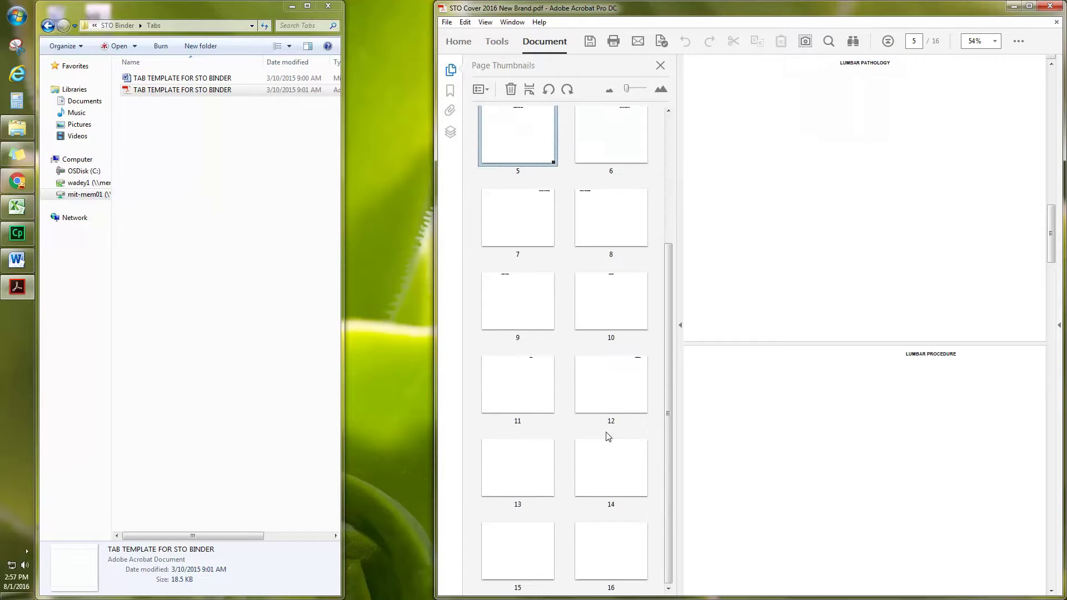
{"action": "left_click", "coordinate": [528, 469]}
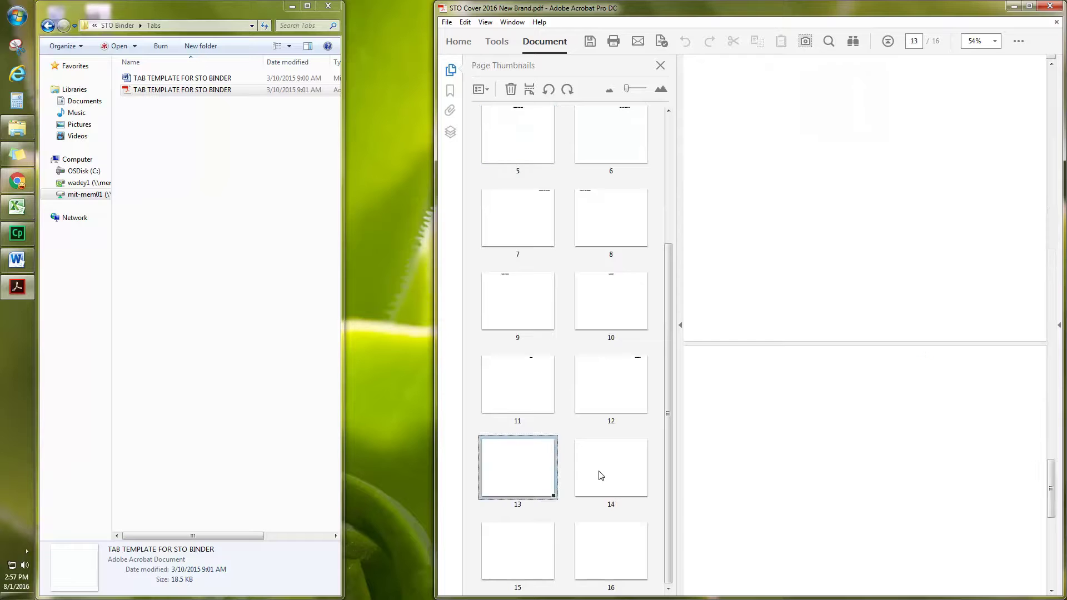
{"action": "left_click", "coordinate": [601, 476]}
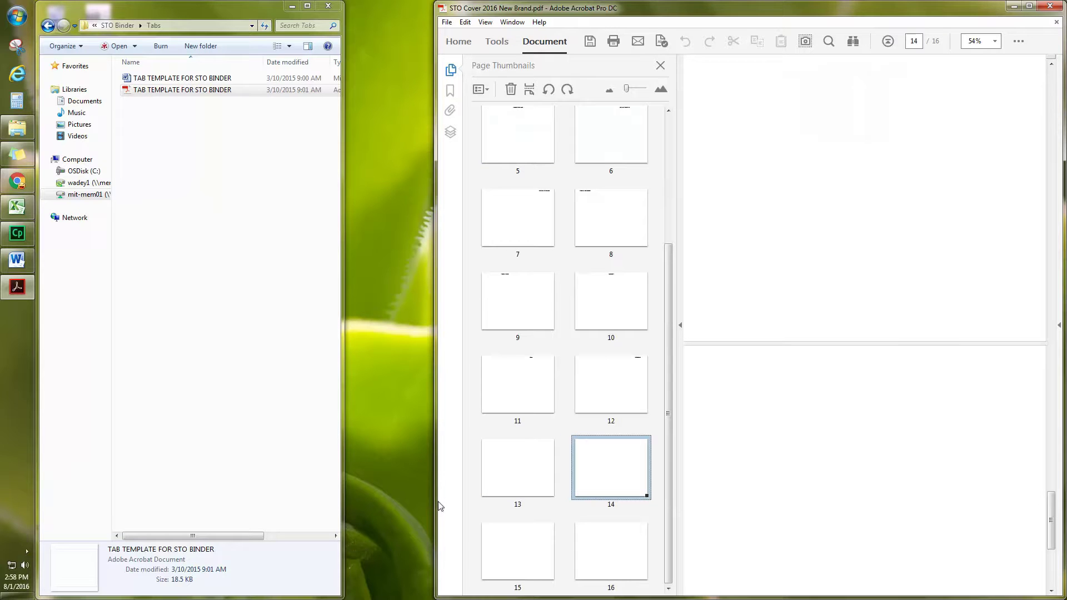
- Delete the blank pages 2 and 13 through 16 from the combined PDF
{"action": "left_click", "coordinate": [599, 558]}
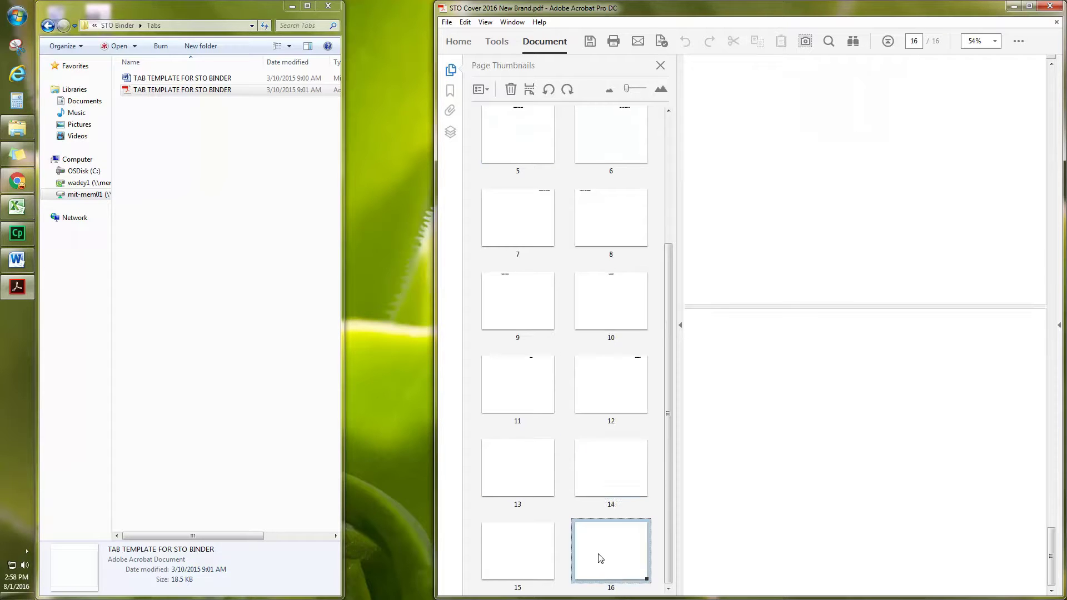
{"action": "left_click", "coordinate": [492, 553], "text": "shift"}
{"action": "left_click", "coordinate": [622, 476], "text": "shift"}
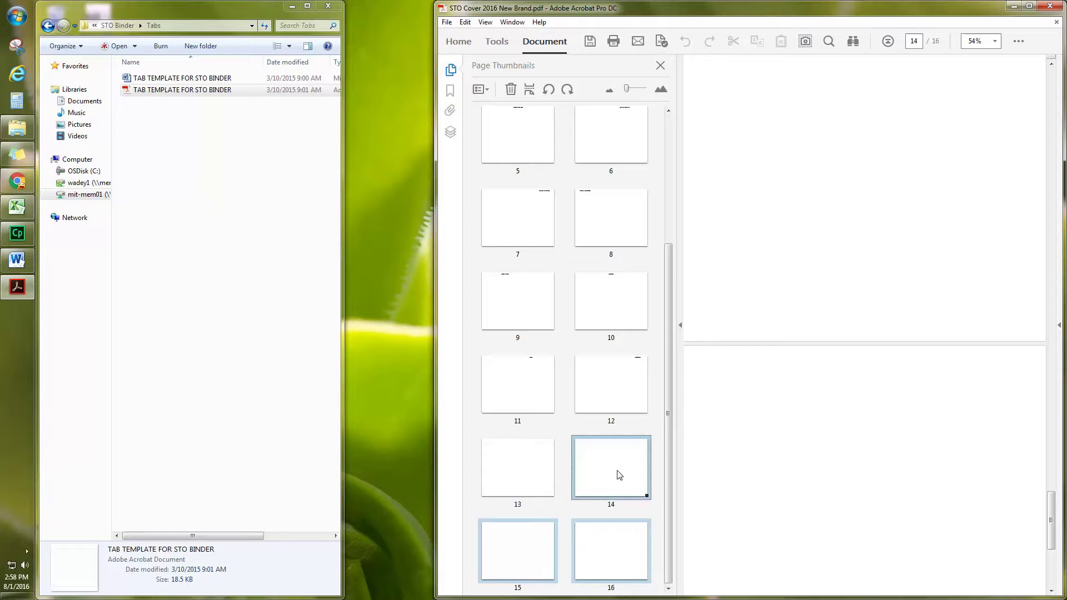
{"action": "left_click", "coordinate": [529, 475], "text": "shift"}
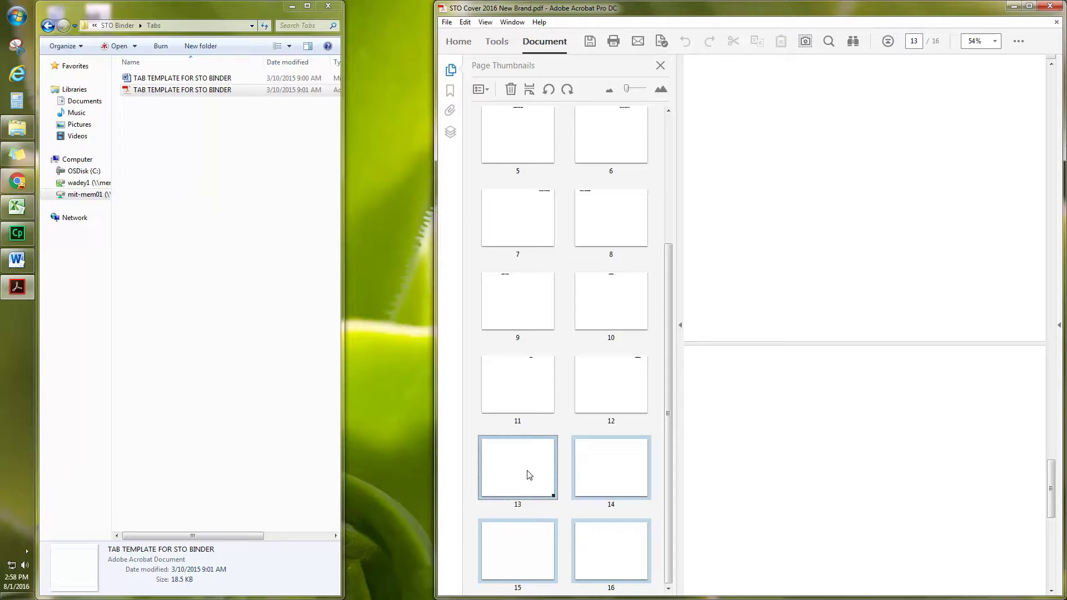
{"action": "scroll", "coordinate": [529, 476], "scroll_direction": "up", "scroll_amount": 3}
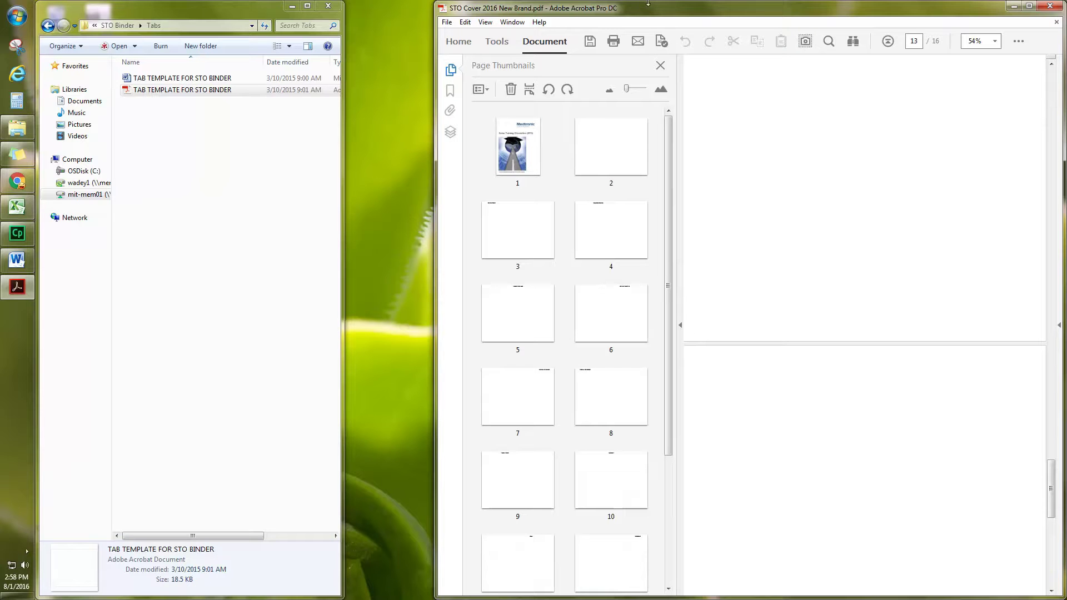
{"action": "left_click", "coordinate": [603, 137]}
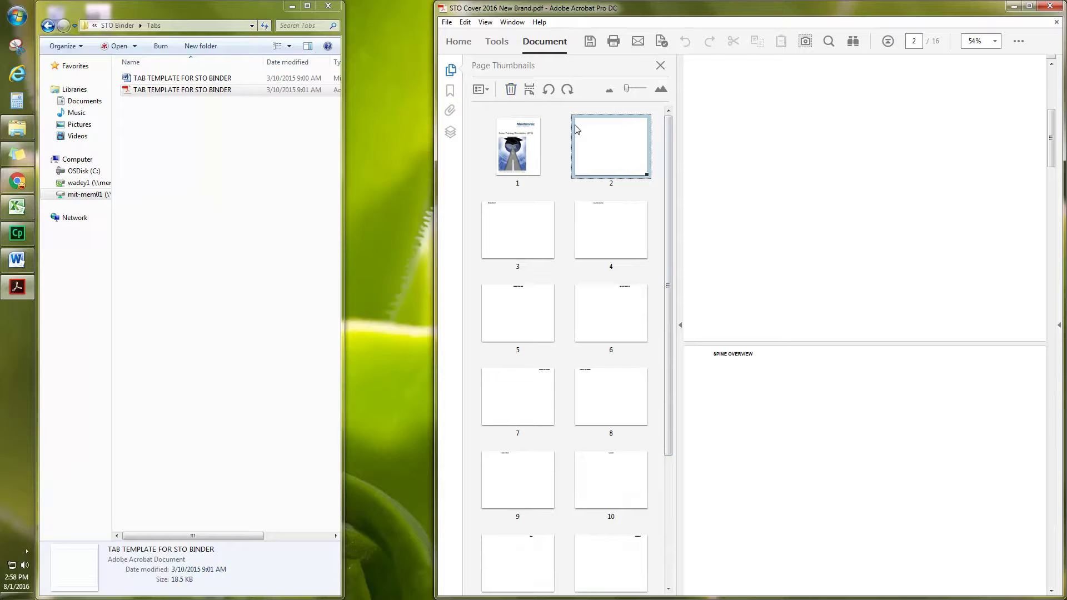
{"action": "right_click", "coordinate": [591, 137]}
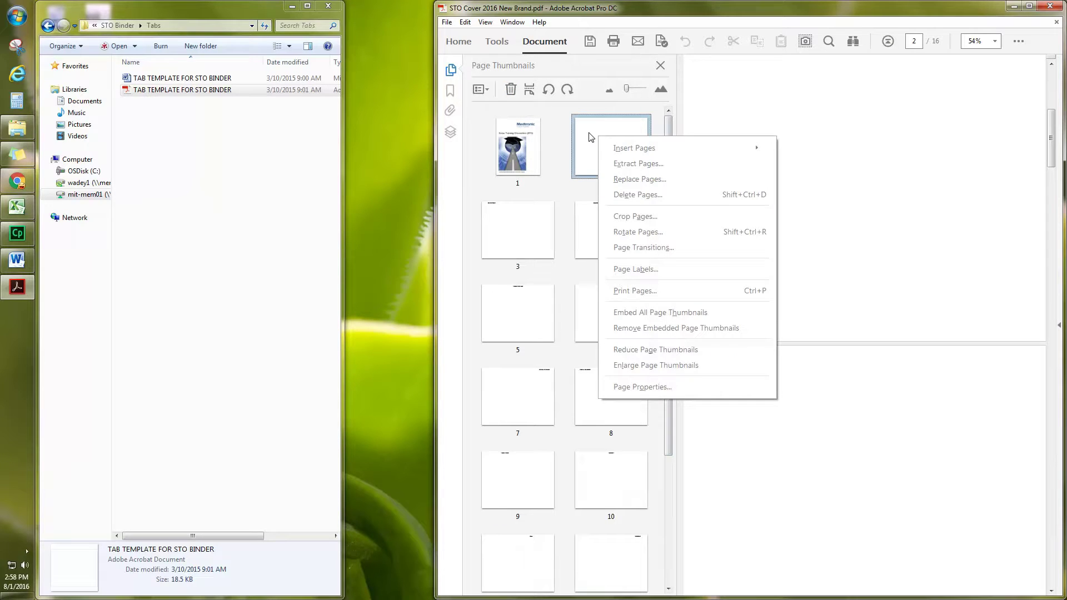
{"action": "left_click", "coordinate": [646, 195]}
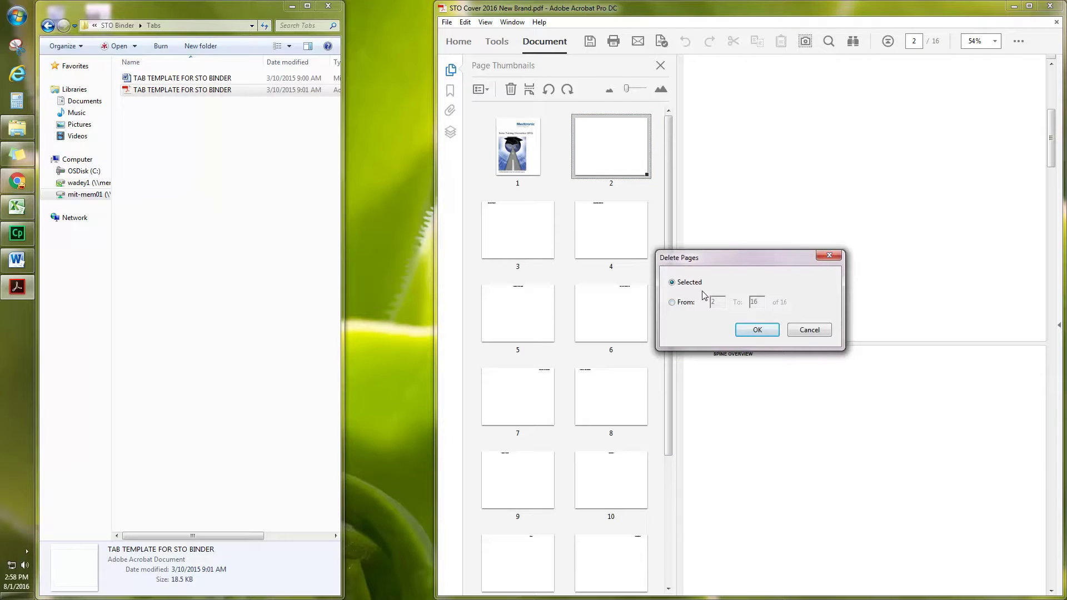
{"action": "left_click", "coordinate": [749, 333]}
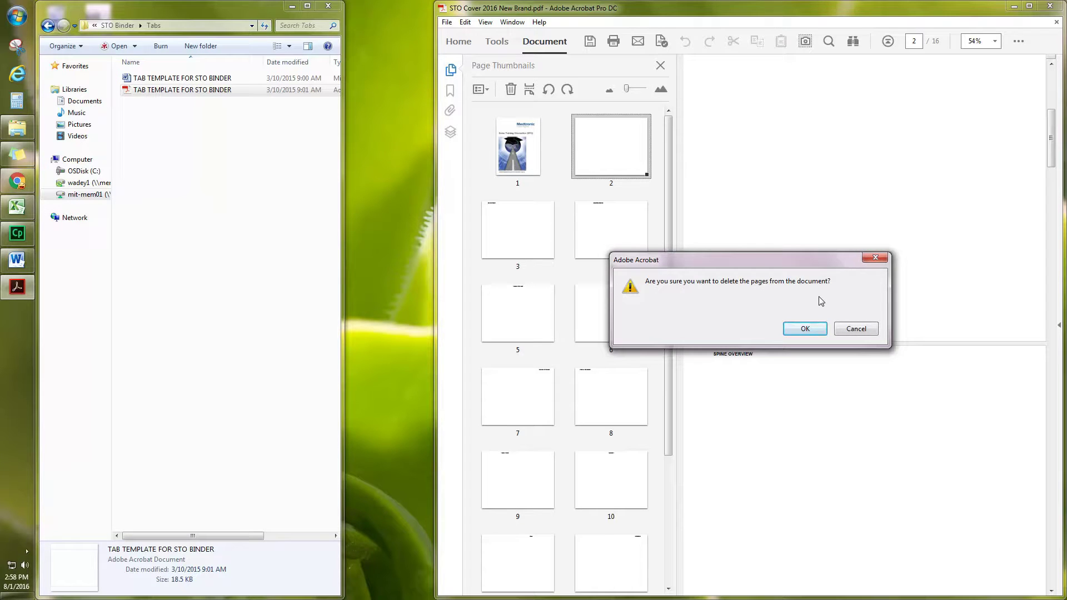
{"action": "left_click", "coordinate": [802, 330]}
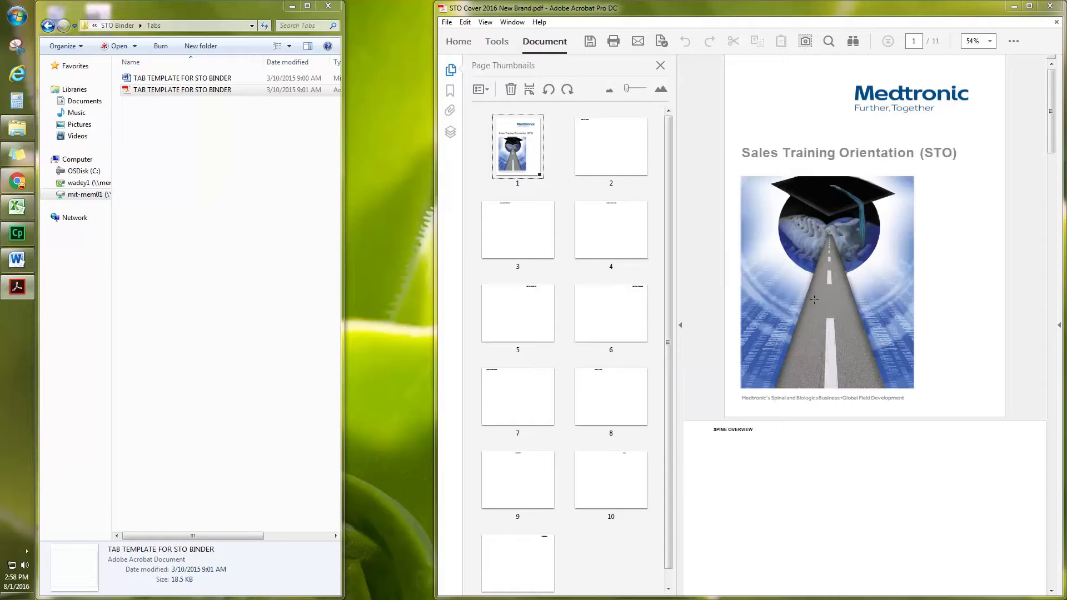
- Rotate pages 2 through 11 of the combined PDF clockwise 90 degrees, covering even and odd pages of any orientation
{"action": "left_click", "coordinate": [619, 152]}
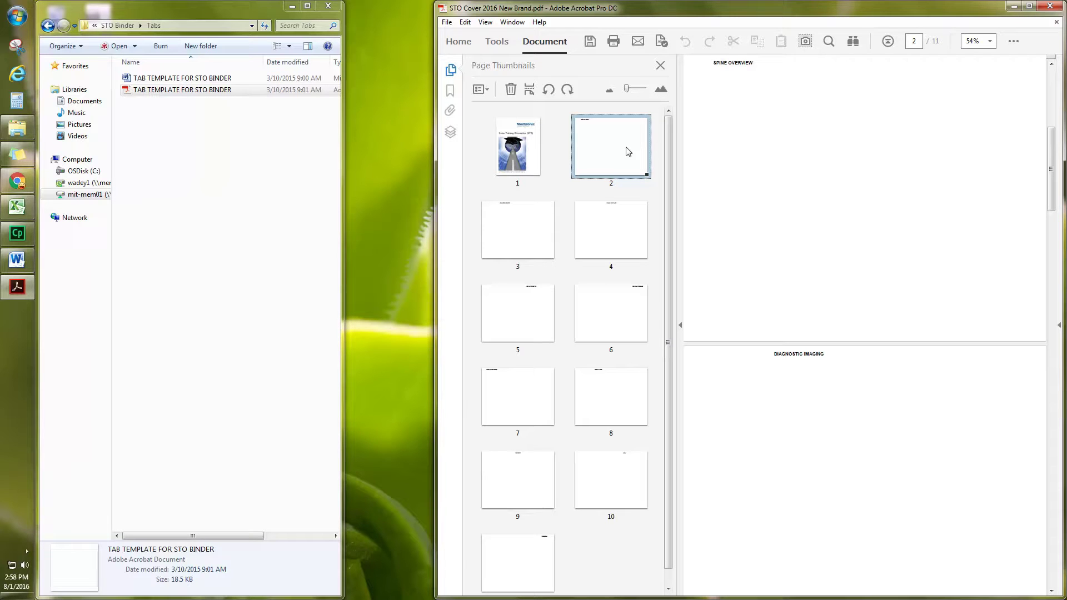
{"action": "left_click", "coordinate": [538, 552], "text": "shift"}
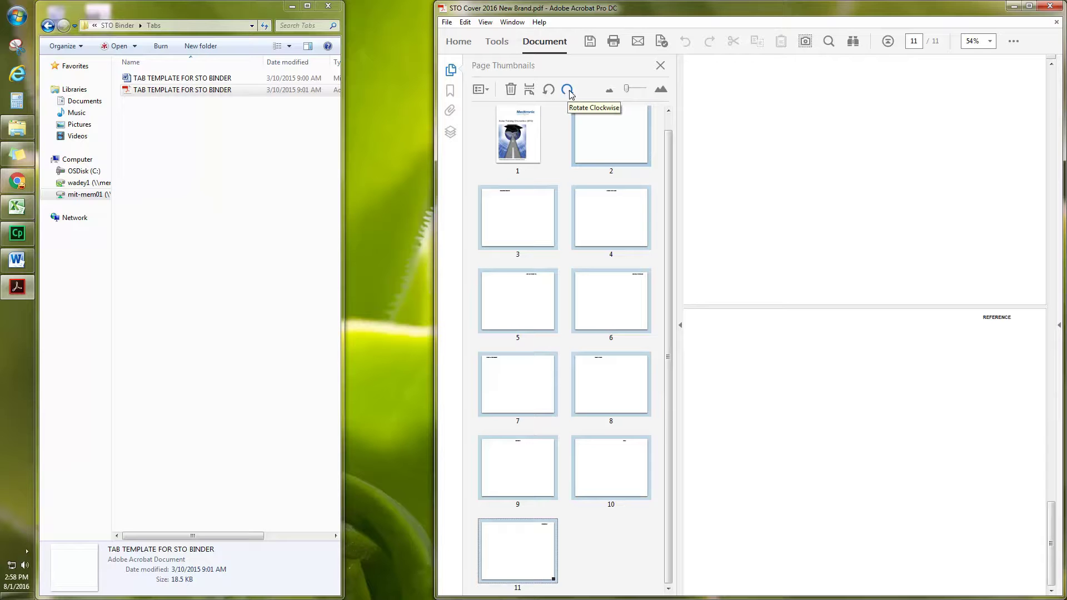
{"action": "right_click", "coordinate": [604, 133]}
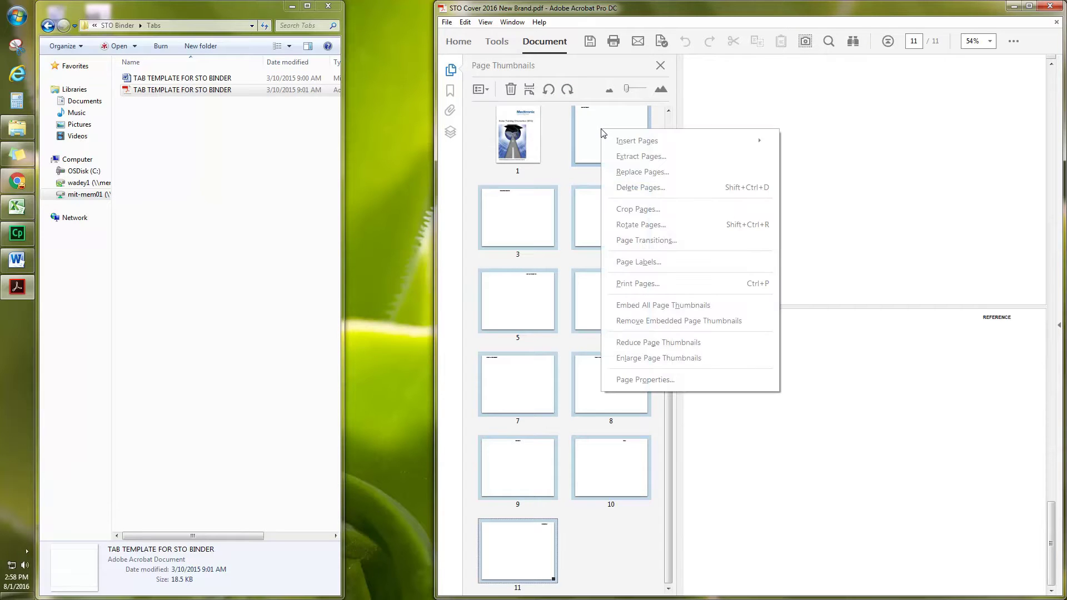
{"action": "left_click", "coordinate": [641, 225]}
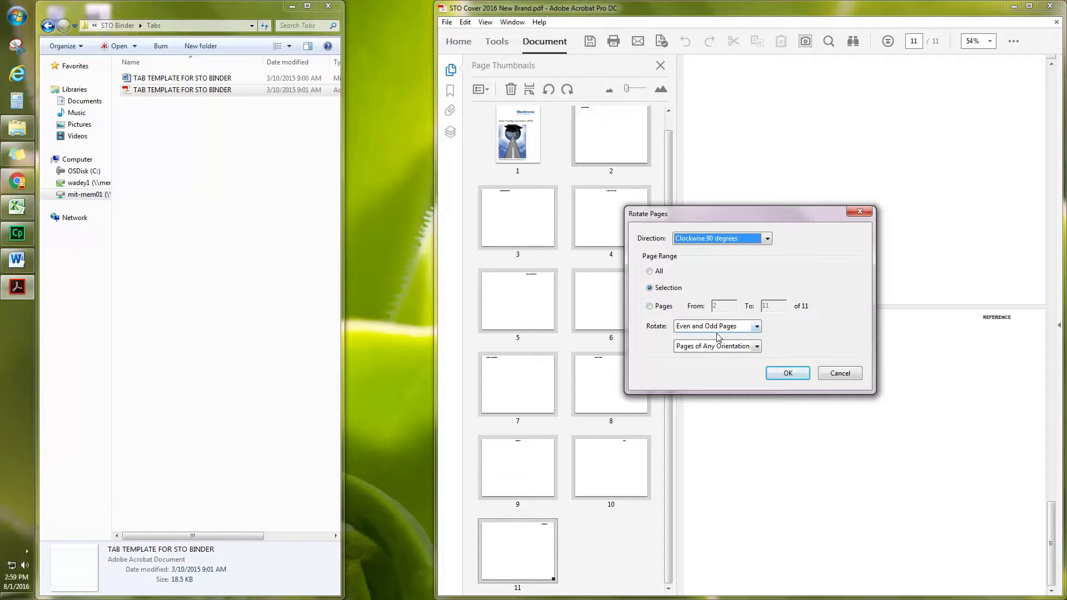
{"action": "left_click", "coordinate": [758, 327]}
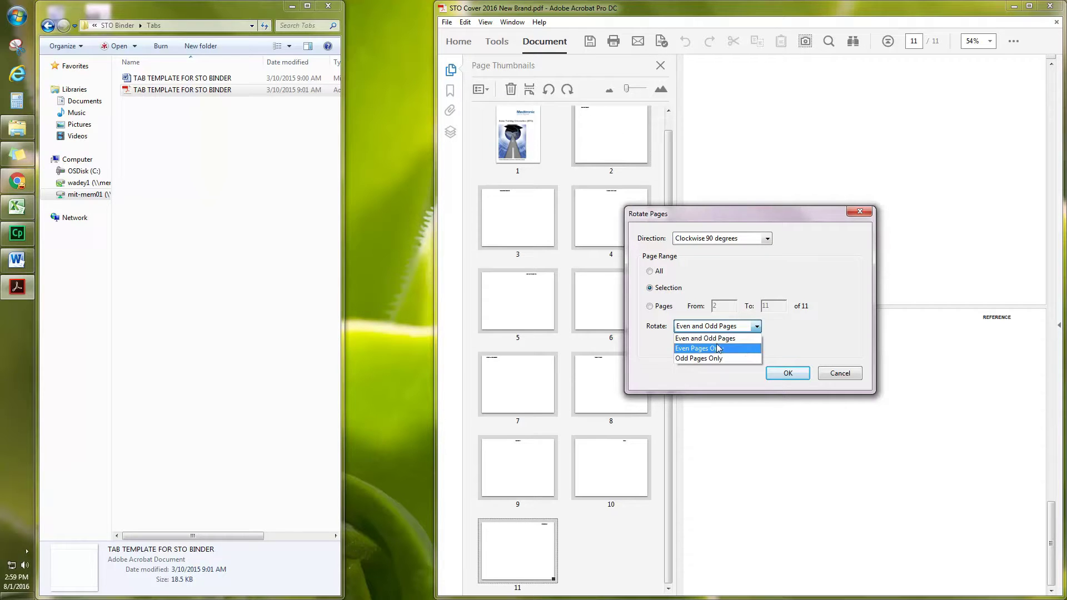
{"action": "key", "text": "Escape"}
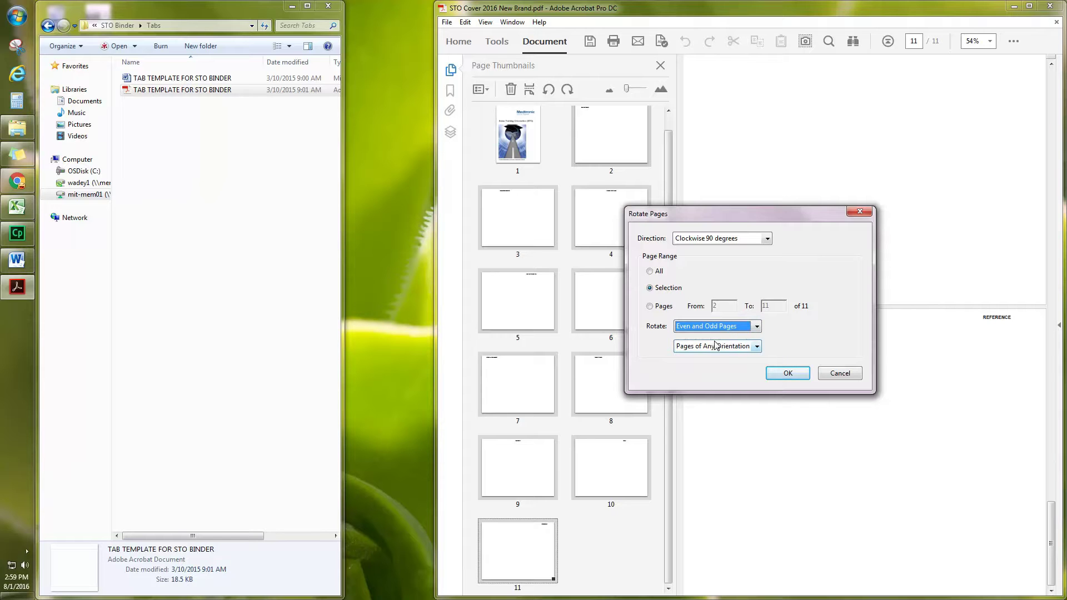
{"action": "left_click", "coordinate": [784, 374]}
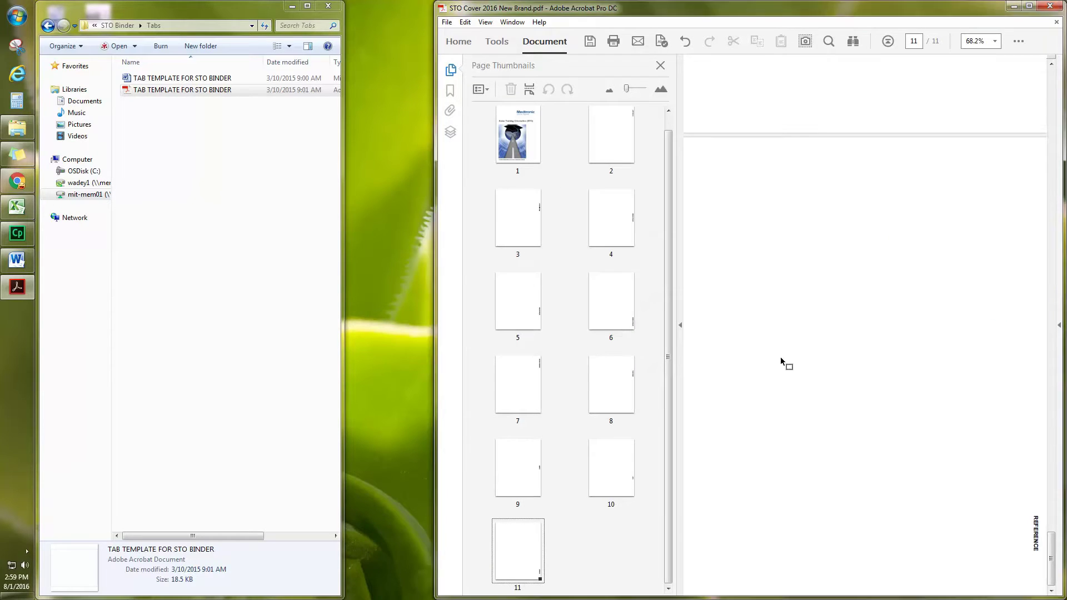
- Check the orientation of the rotated tab pages 2 through 6 and save the combined PDF
{"action": "left_click", "coordinate": [612, 147]}
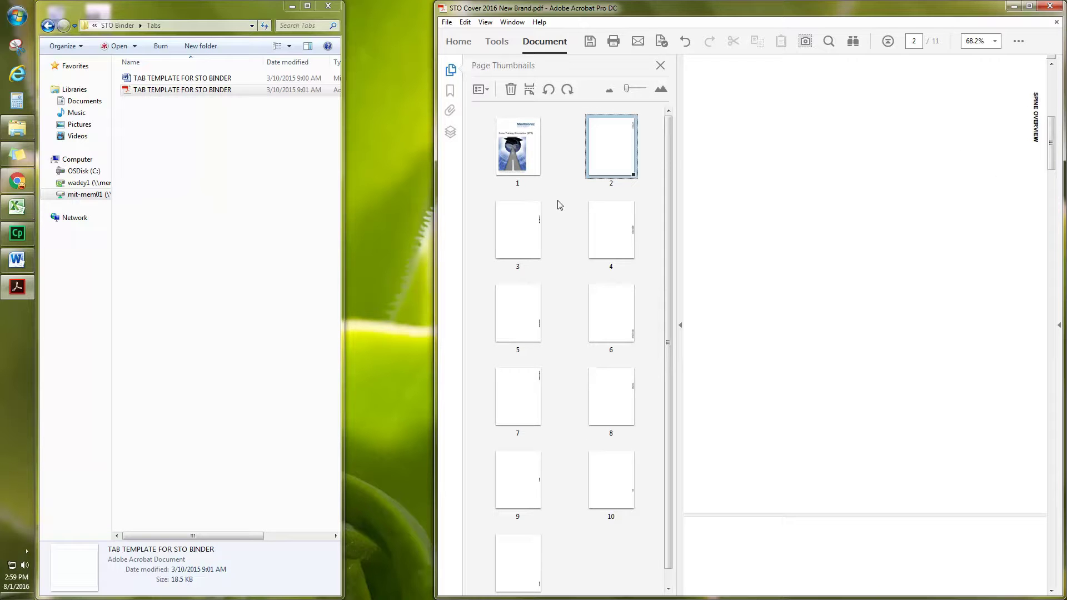
{"action": "left_click", "coordinate": [531, 227]}
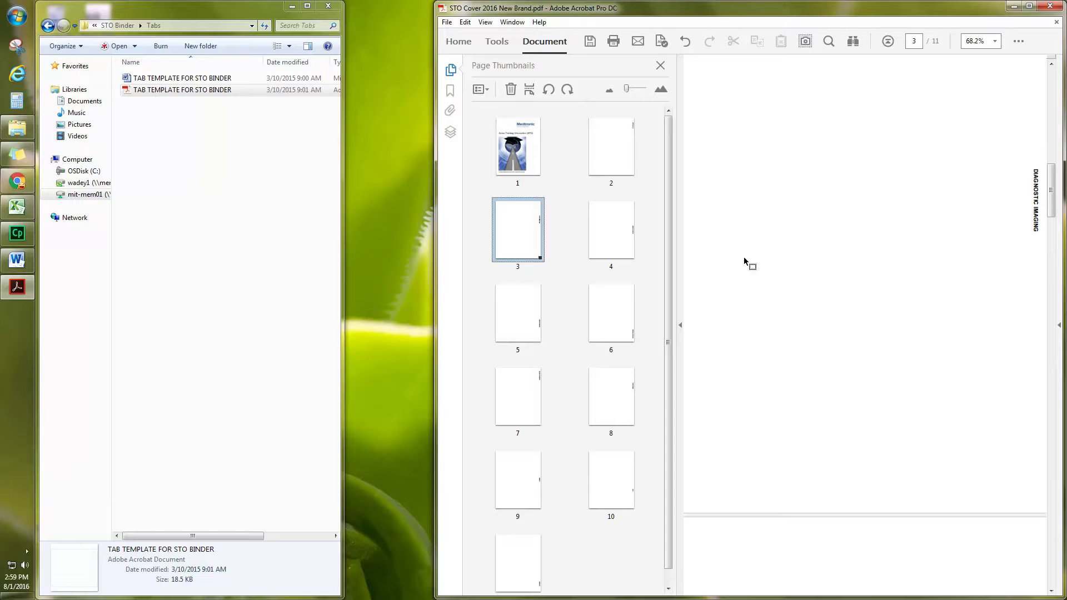
{"action": "left_click", "coordinate": [616, 241]}
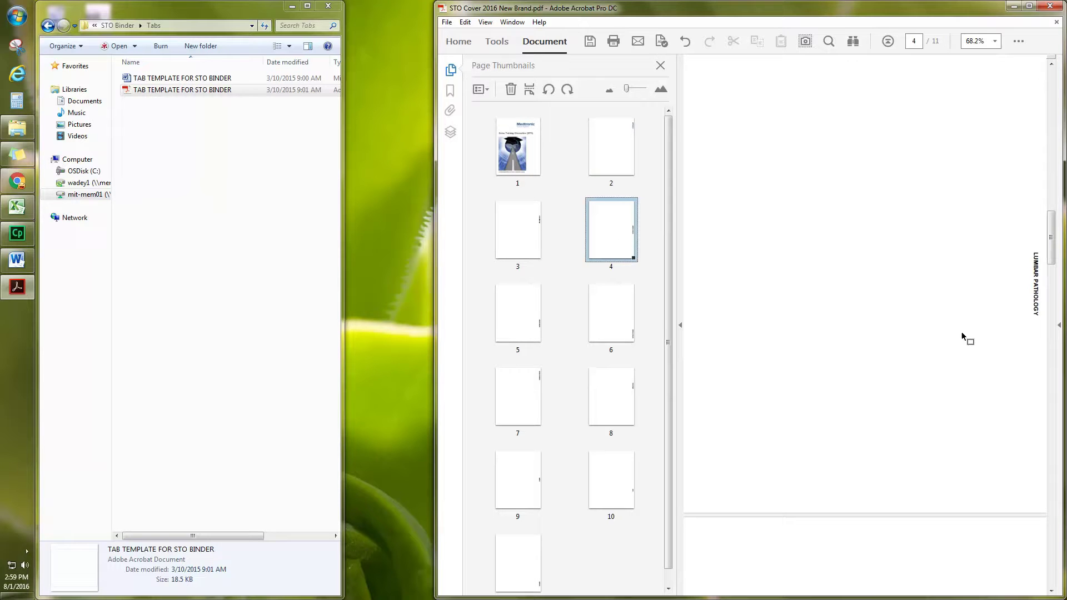
{"action": "left_click", "coordinate": [528, 313]}
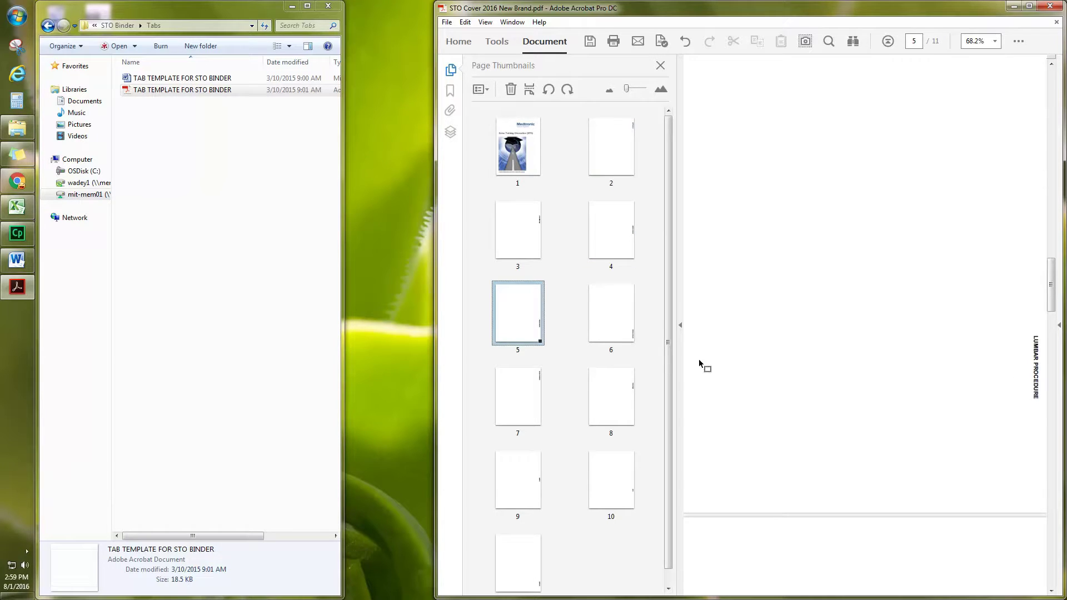
{"action": "left_click", "coordinate": [629, 322]}
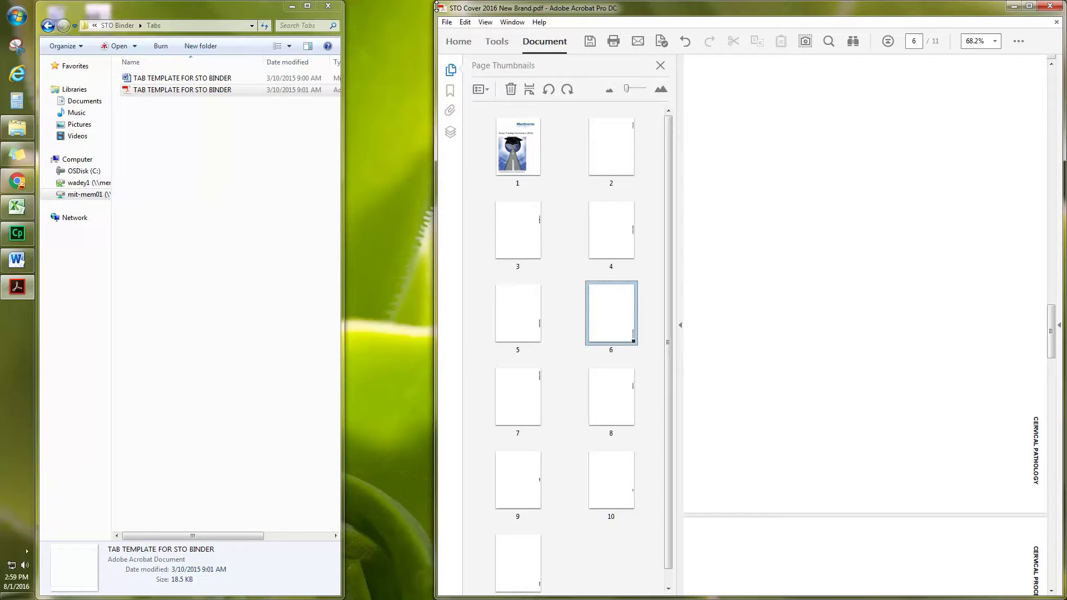
{"action": "left_click", "coordinate": [593, 42]}
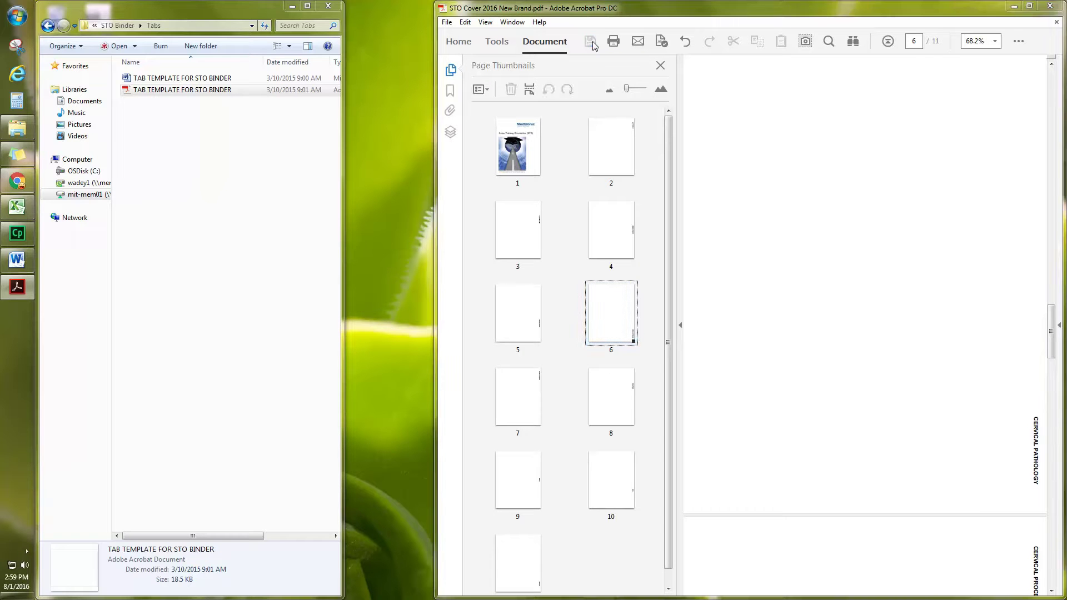
- Widen the PDF window and insert 2016 UPDATED - BSO STO NOTES (rev2) from Tab Contents, 1 Spine Overview, after the Spine Overview tab on page 2
{"action": "left_click", "coordinate": [626, 144]}
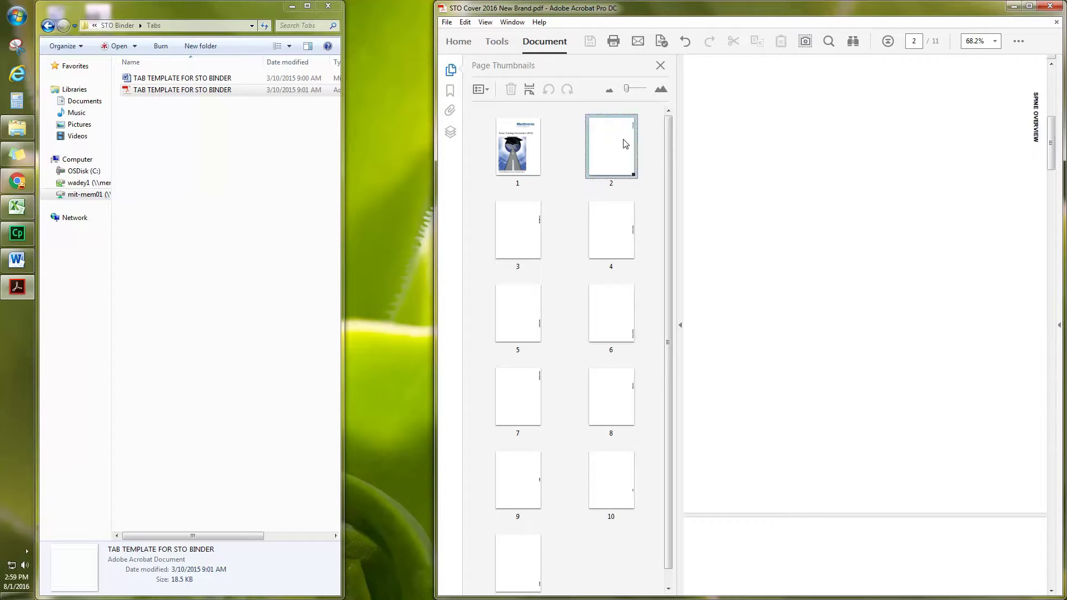
{"action": "left_click", "coordinate": [49, 26]}
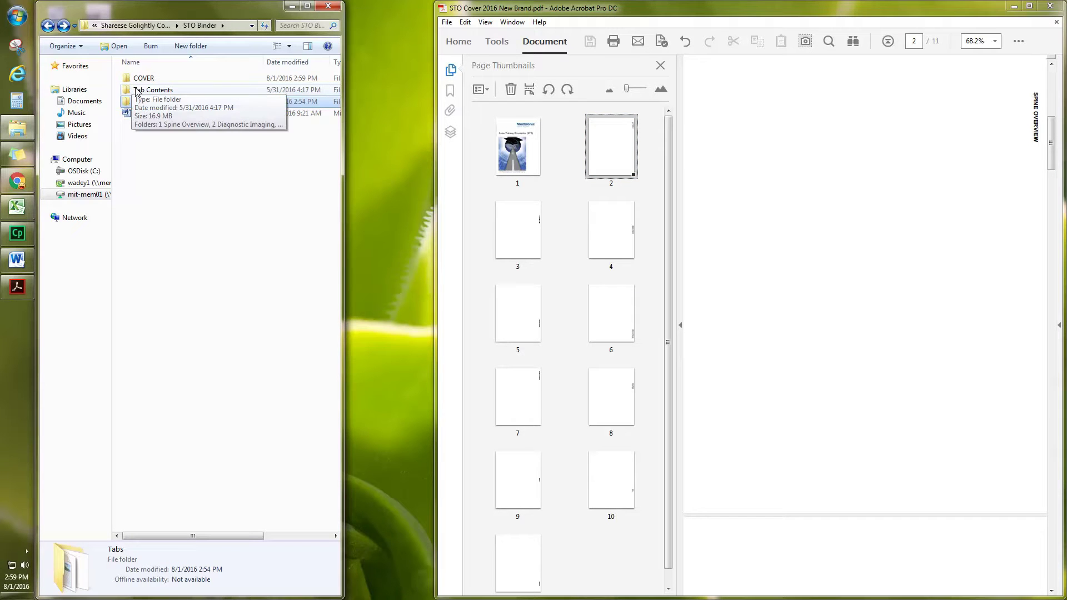
{"action": "double_click", "coordinate": [232, 93]}
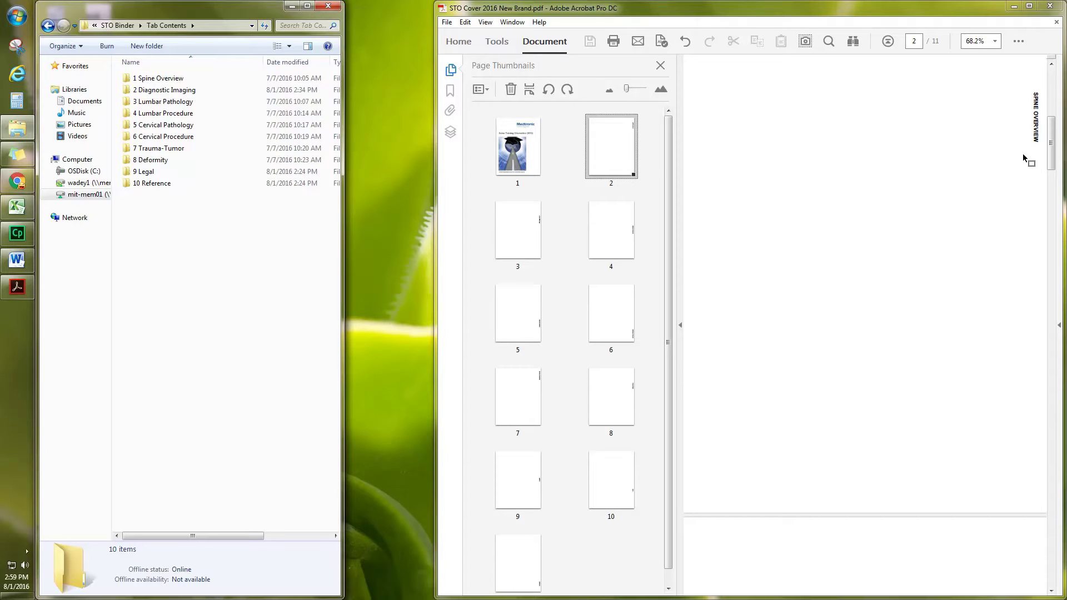
{"action": "left_click_drag", "start_coordinate": [432, 160], "coordinate": [353, 146]}
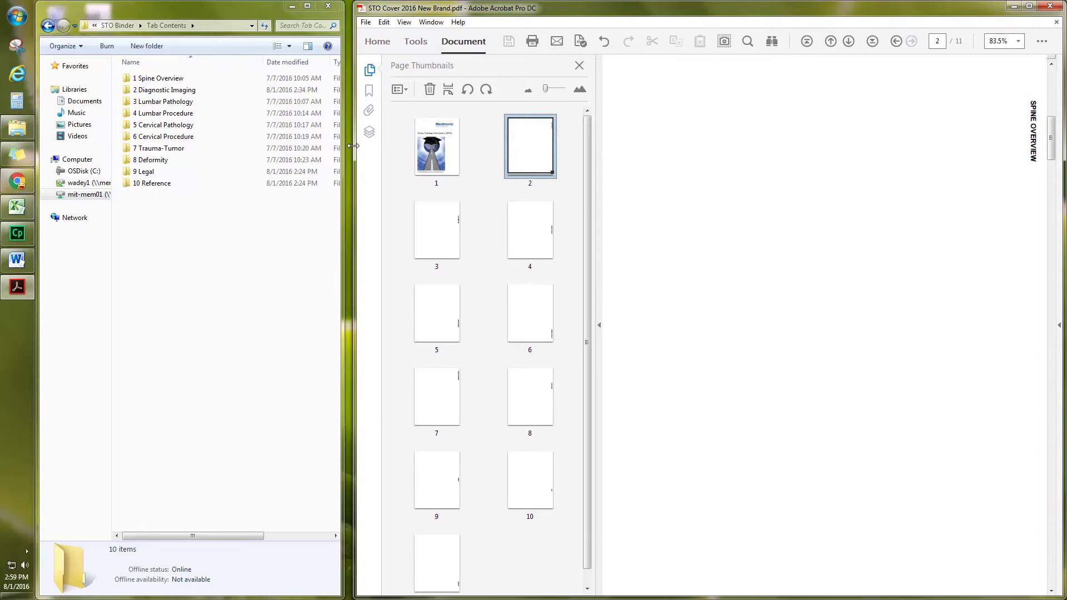
{"action": "double_click", "coordinate": [191, 80]}
{"action": "left_click_drag", "start_coordinate": [203, 83], "coordinate": [587, 405]}
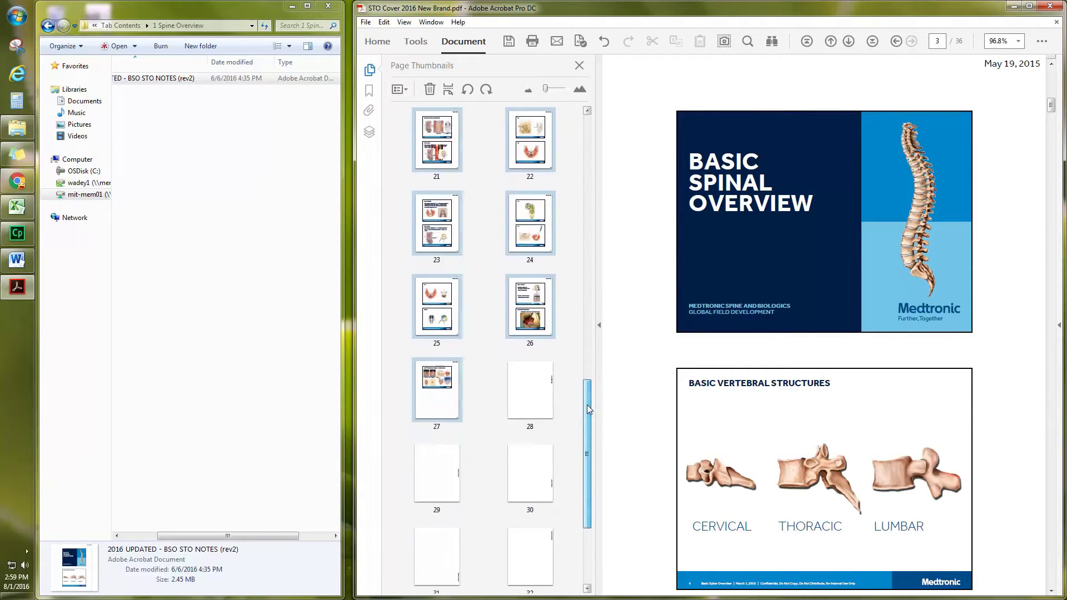
- Insert 2016 UPDATED with new brand - NOTES Diagnostic Imaging (rev2) from the 2 Diagnostic Imaging folder after the Diagnostic Imaging tab on page 28
{"action": "left_click", "coordinate": [527, 381]}
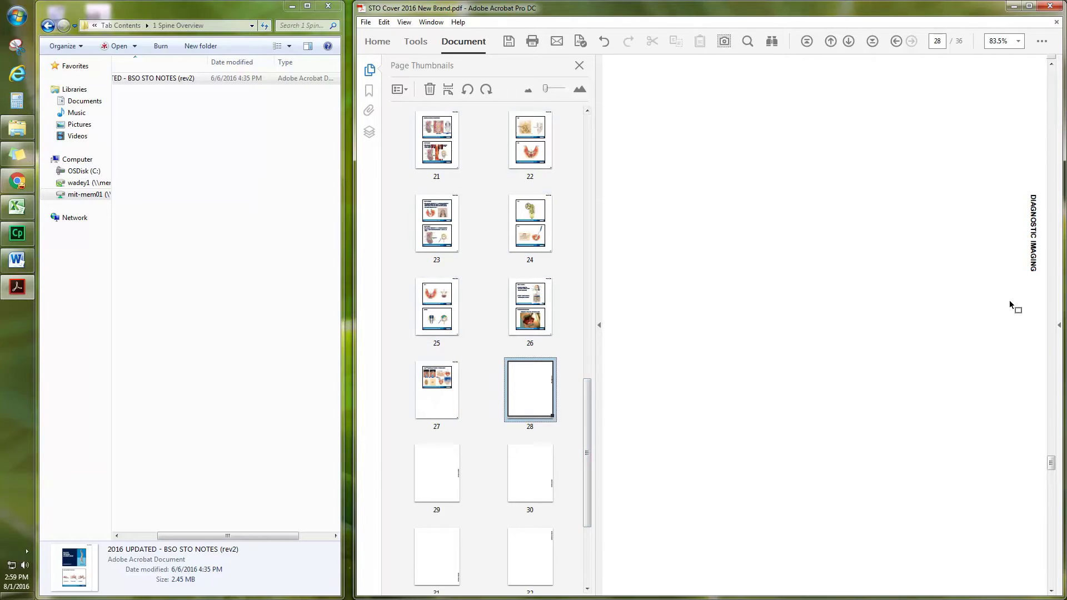
{"action": "left_click", "coordinate": [47, 26]}
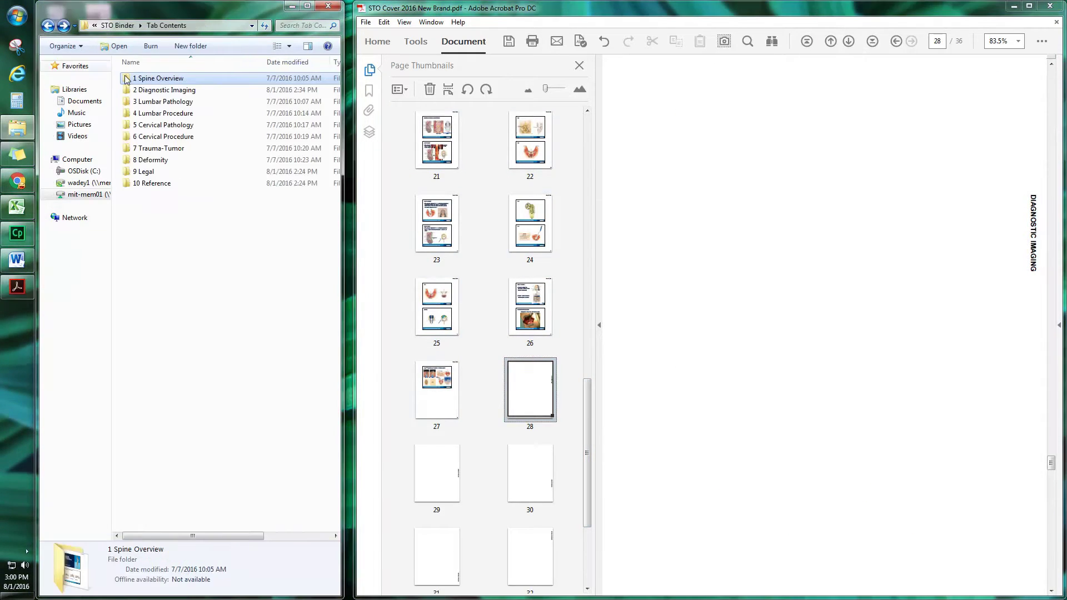
{"action": "double_click", "coordinate": [156, 91]}
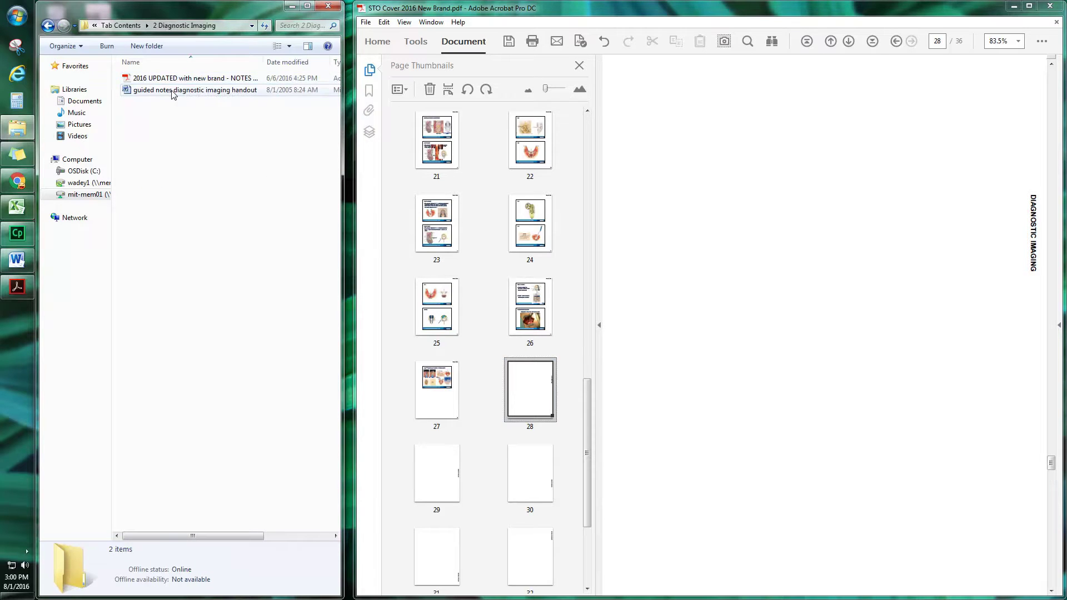
{"action": "left_click_drag", "start_coordinate": [177, 83], "coordinate": [551, 401]}
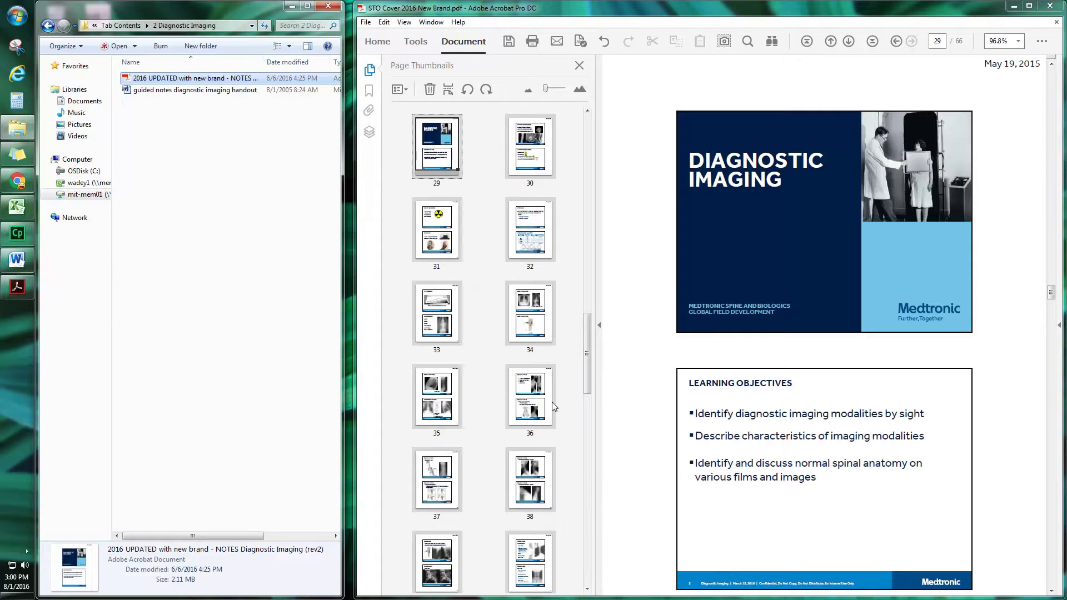
- Insert the Word file guided notes diagnostic imaging handout after page 58 and check its inserted pages
{"action": "left_click_drag", "start_coordinate": [587, 356], "coordinate": [570, 525]}
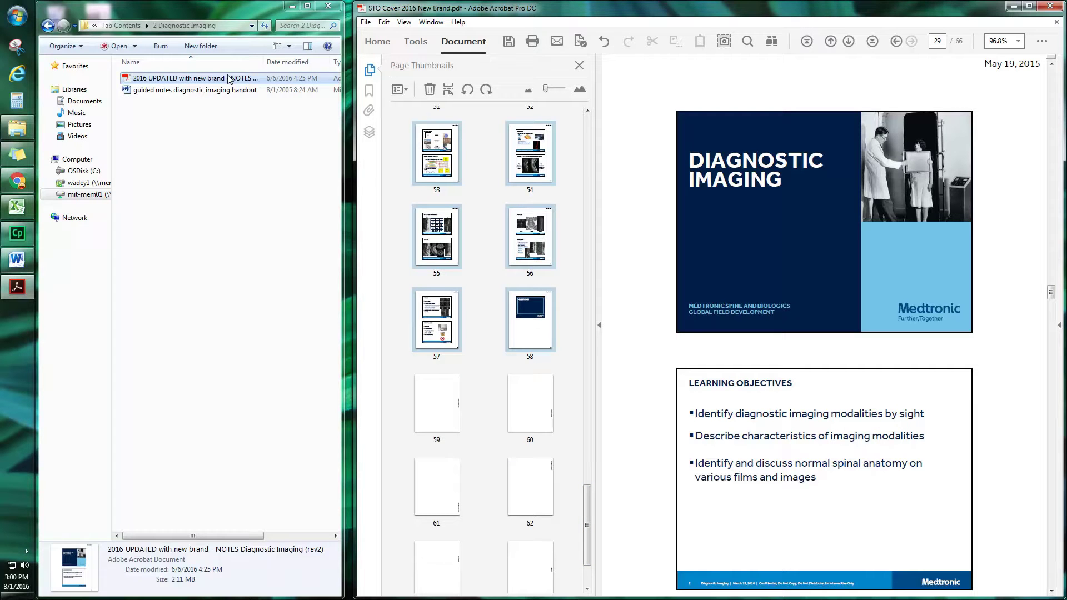
{"action": "left_click_drag", "start_coordinate": [209, 92], "coordinate": [562, 315]}
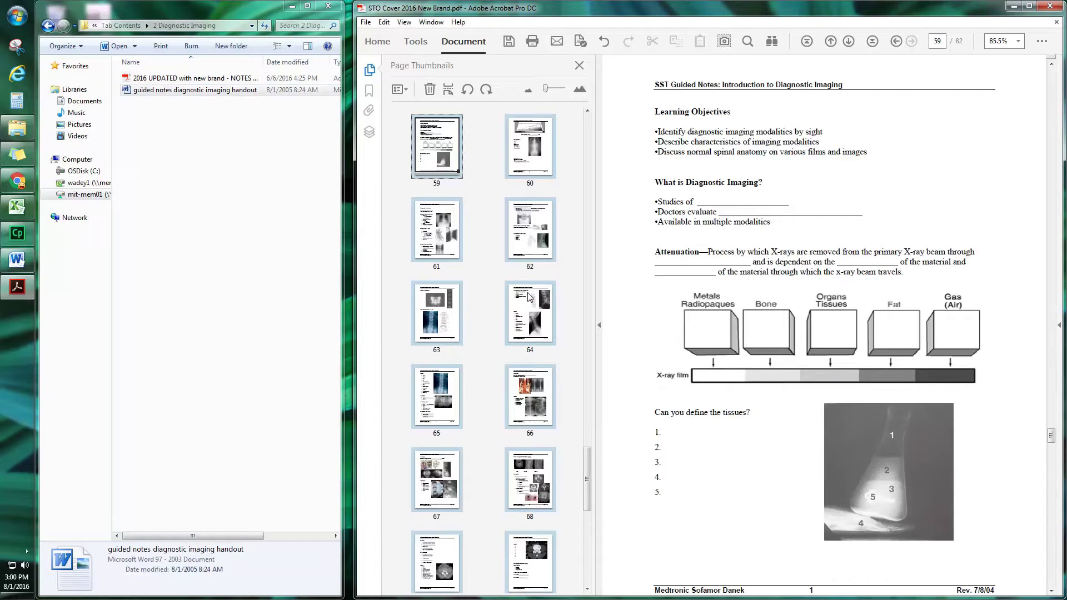
{"action": "scroll", "coordinate": [433, 294], "scroll_direction": "up", "scroll_amount": 2}
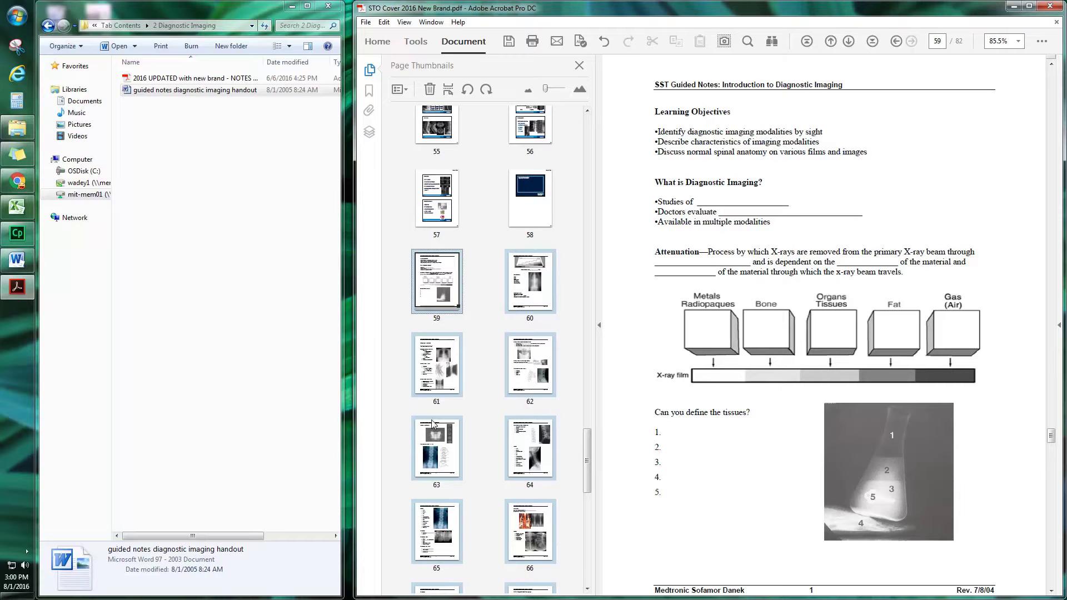
{"action": "scroll", "coordinate": [498, 519], "scroll_direction": "down", "scroll_amount": 3}
{"action": "scroll", "coordinate": [497, 518], "scroll_direction": "down", "scroll_amount": 3}
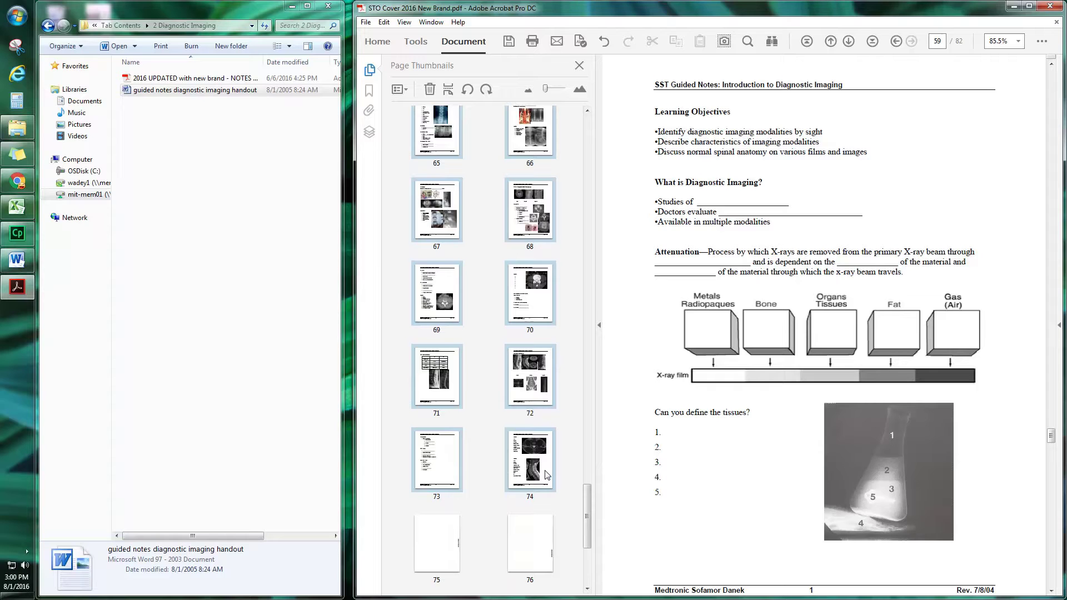
- Insert Degenerative Pathology NOTES v3 from the 3 Lumbar Pathology folder after the Lumbar Pathology tab on page 75
{"action": "left_click", "coordinate": [446, 547]}
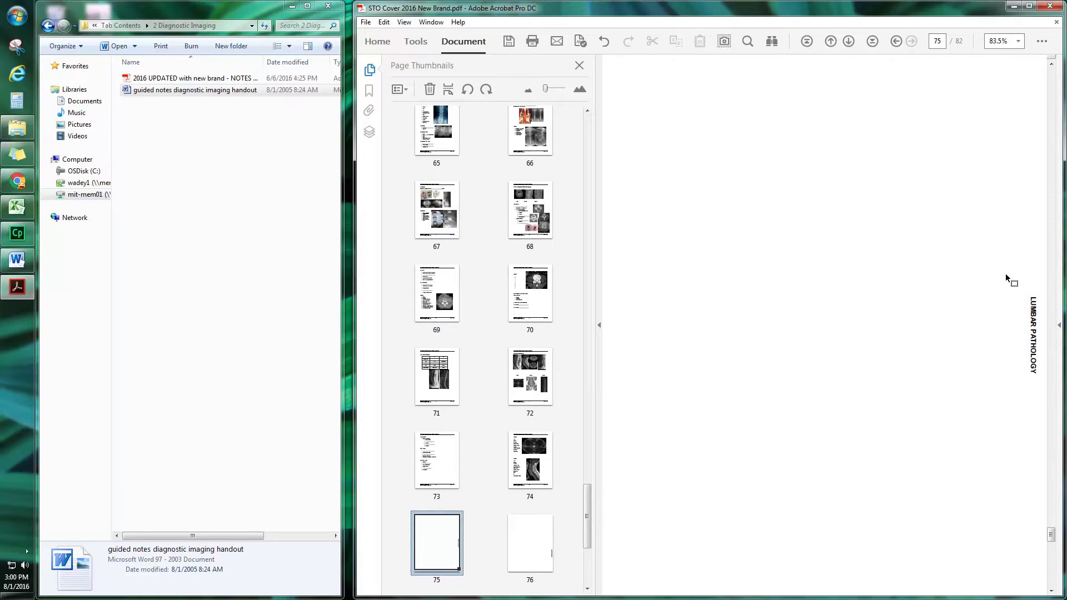
{"action": "left_click", "coordinate": [48, 26]}
{"action": "double_click", "coordinate": [221, 107]}
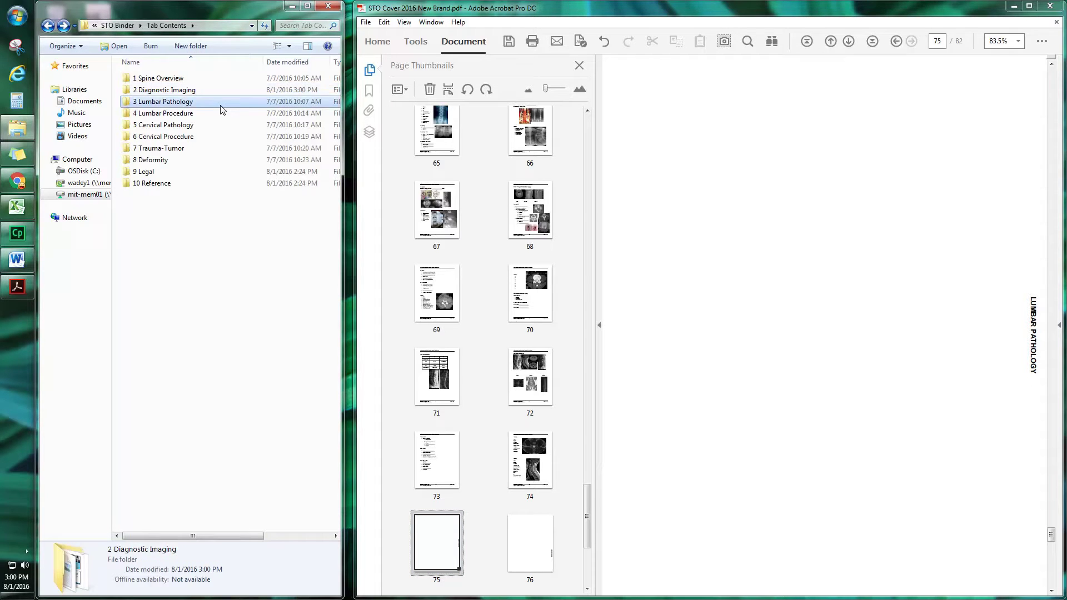
{"action": "left_click", "coordinate": [210, 82]}
{"action": "left_click_drag", "start_coordinate": [210, 81], "coordinate": [494, 533]}
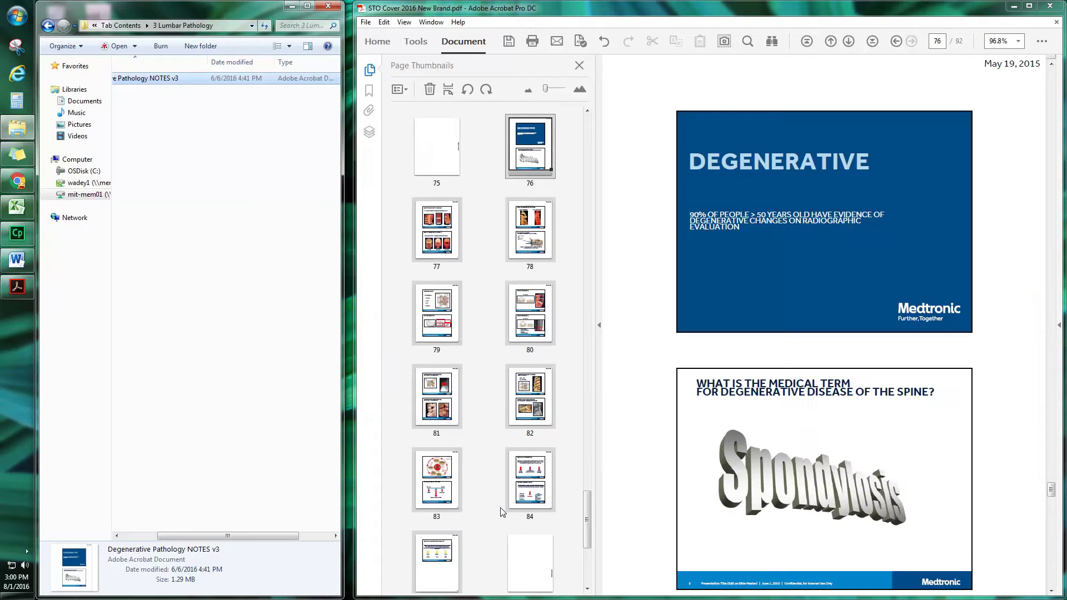
- Insert Lumbar procedures version 2.0 NOTES from the 4 Lumbar Procedure folder after the Lumbar Procedure tab on page 86, and select the Cervical Pathology tab page
{"action": "left_click_drag", "start_coordinate": [588, 508], "coordinate": [591, 535]}
{"action": "left_click", "coordinate": [528, 359]}
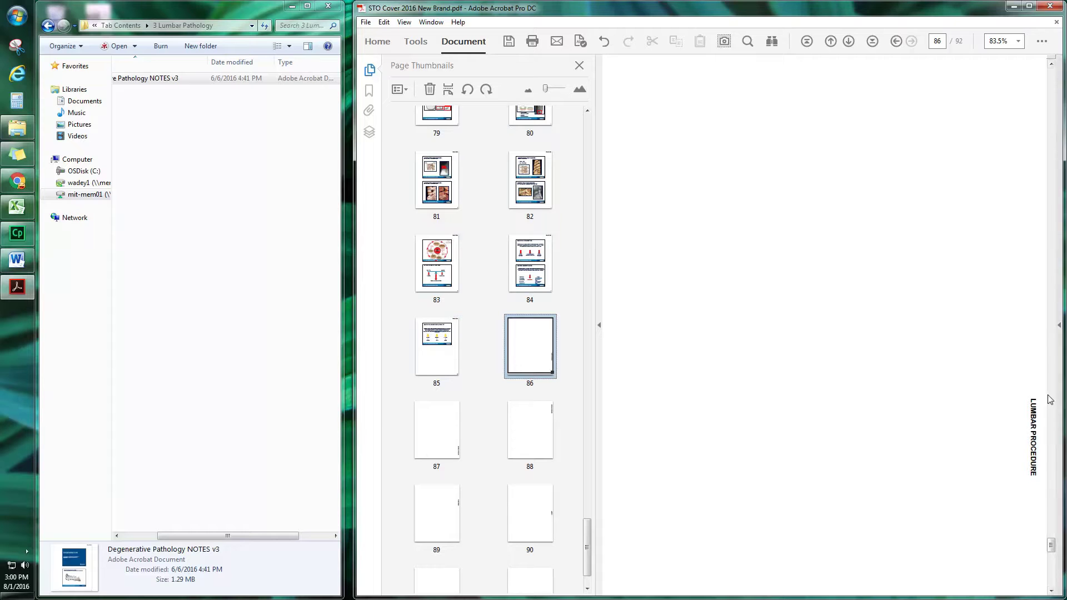
{"action": "left_click", "coordinate": [41, 26]}
{"action": "left_click", "coordinate": [48, 25]}
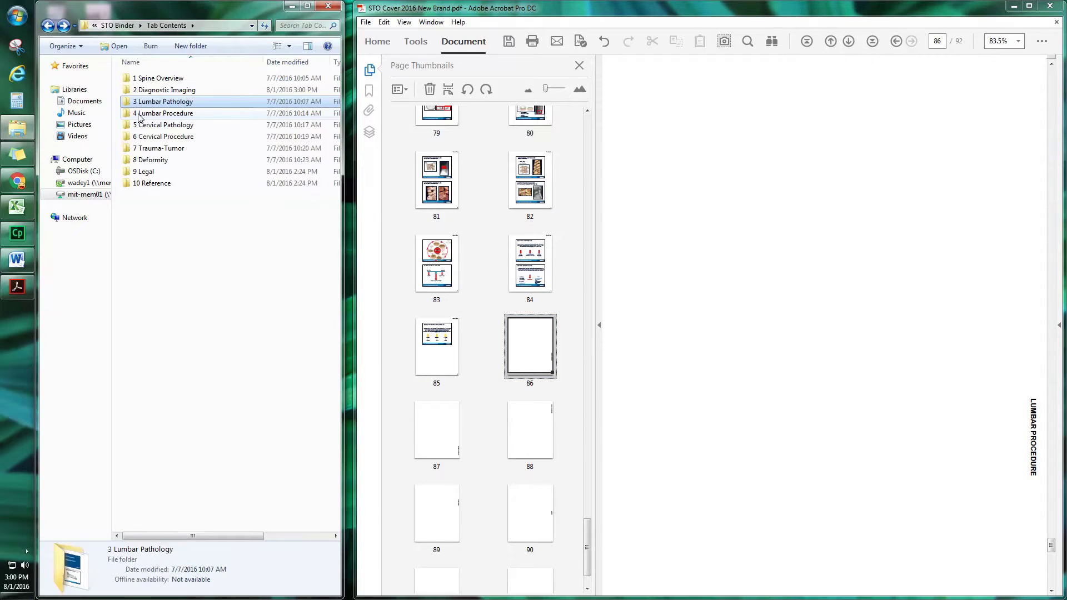
{"action": "double_click", "coordinate": [140, 117]}
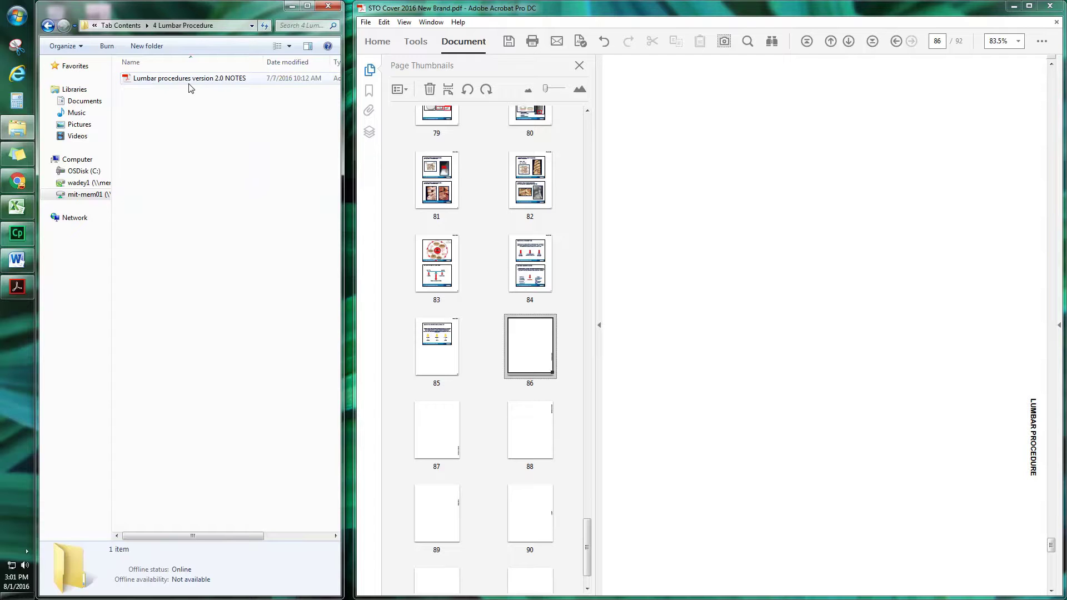
{"action": "left_click_drag", "start_coordinate": [189, 83], "coordinate": [574, 340]}
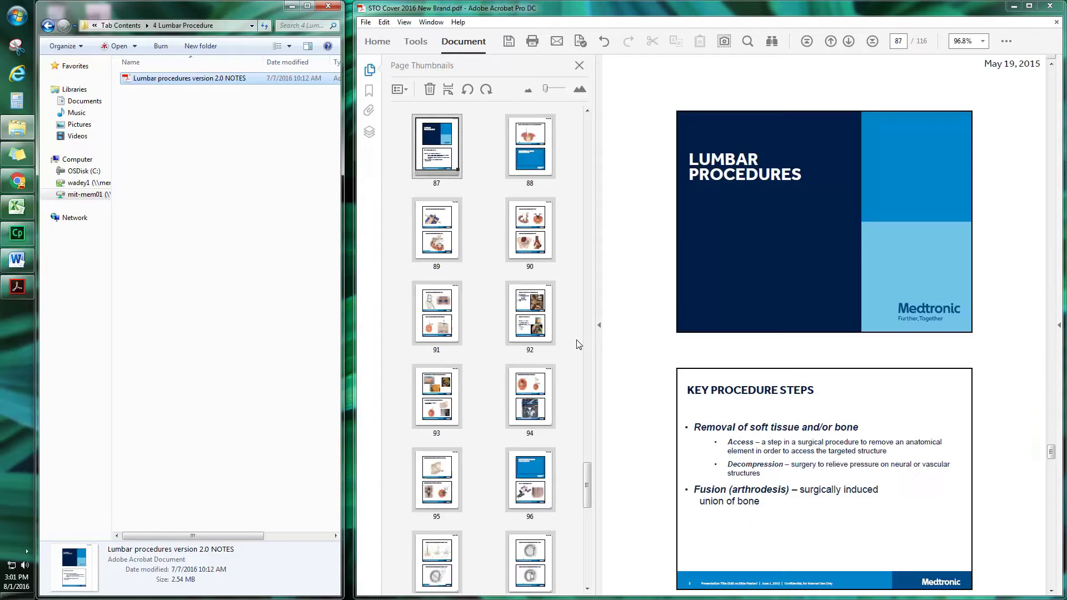
{"action": "left_click_drag", "start_coordinate": [587, 477], "coordinate": [588, 558]}
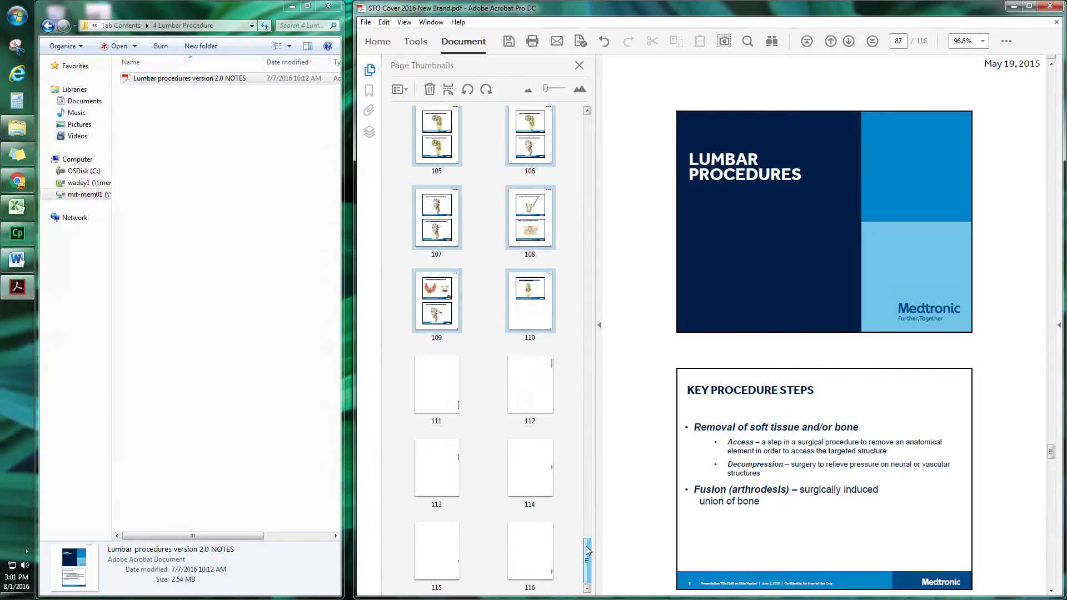
{"action": "left_click", "coordinate": [432, 398]}
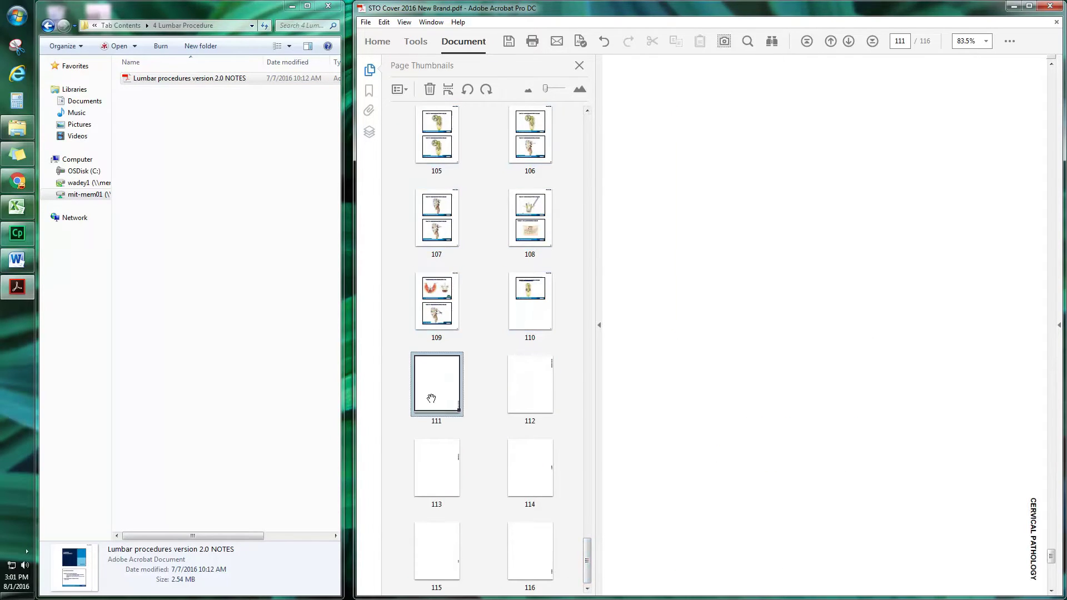
- Insert STO Cervical Pathology from the 5 Cervical Pathology folder after the Cervical Pathology tab on page 111, and select the Cervical Procedure tab page
{"action": "left_click", "coordinate": [47, 26]}
{"action": "double_click", "coordinate": [138, 126]}
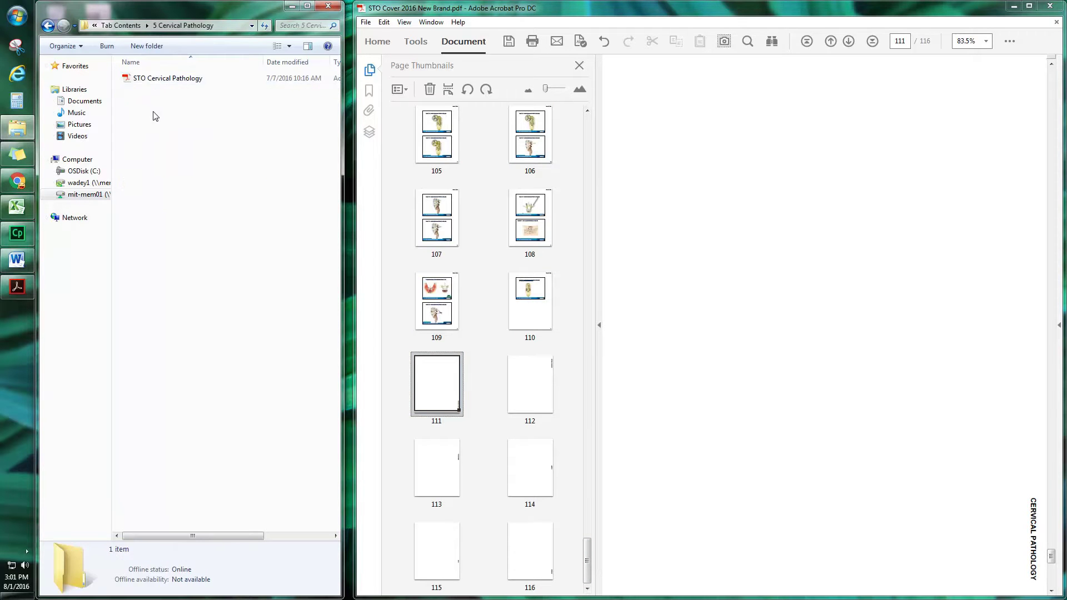
{"action": "mouse_move", "coordinate": [161, 78]}
{"action": "left_mouse_down"}
{"action": "mouse_move", "coordinate": [407, 367]}
{"action": "mouse_move", "coordinate": [479, 387]}
{"action": "left_mouse_up"}
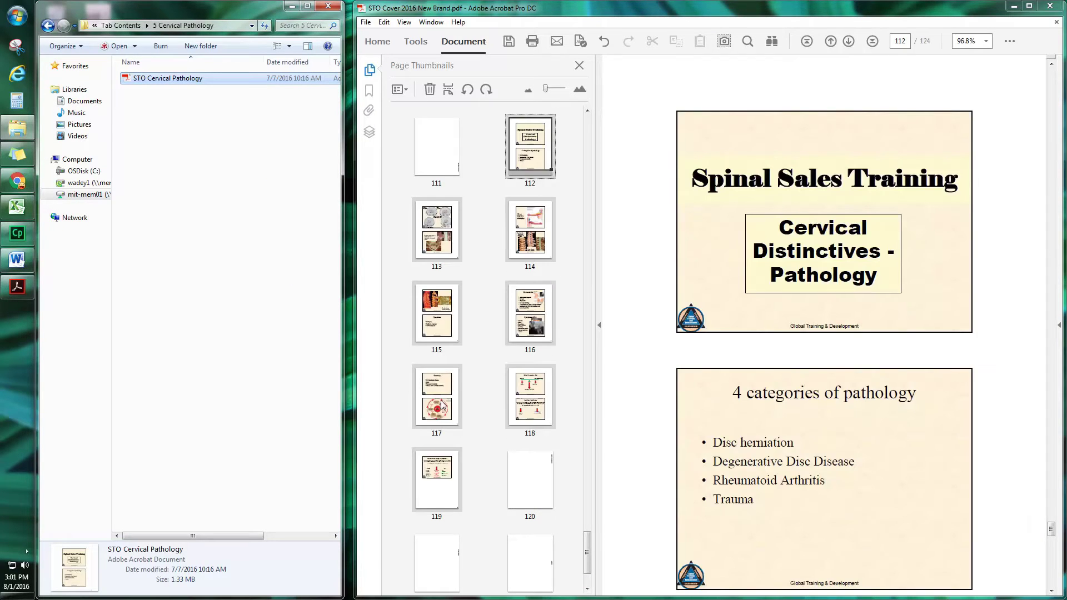
{"action": "left_click", "coordinate": [538, 482]}
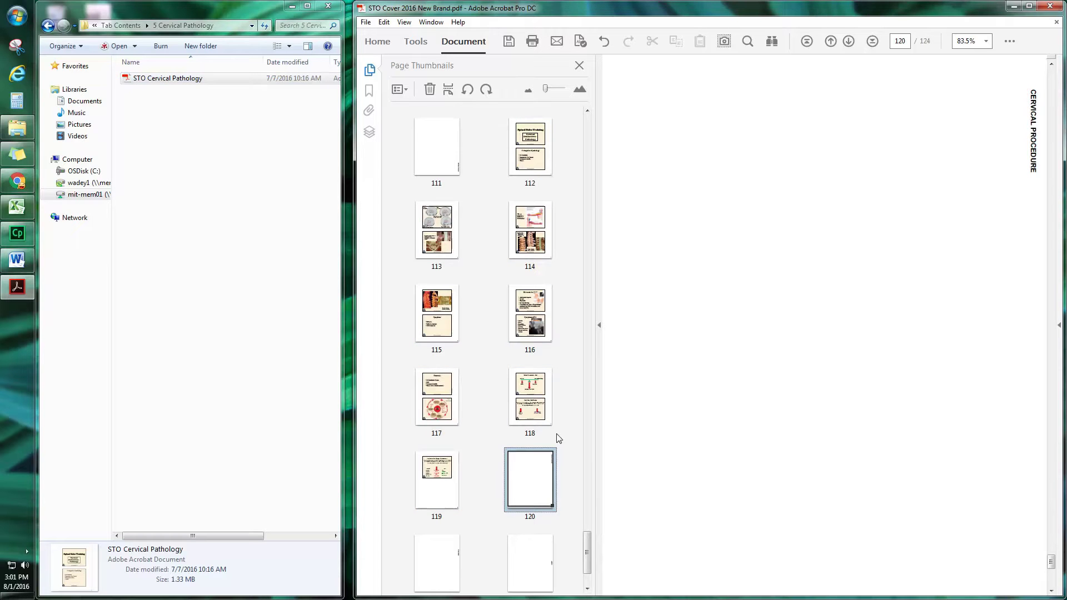
- Insert Cervical procedures version 2 NOTES from the 6 Cervical Procedure folder after the Cervical Procedure tab on page 120, and select the Trauma Tumor tab page
{"action": "left_click", "coordinate": [48, 25]}
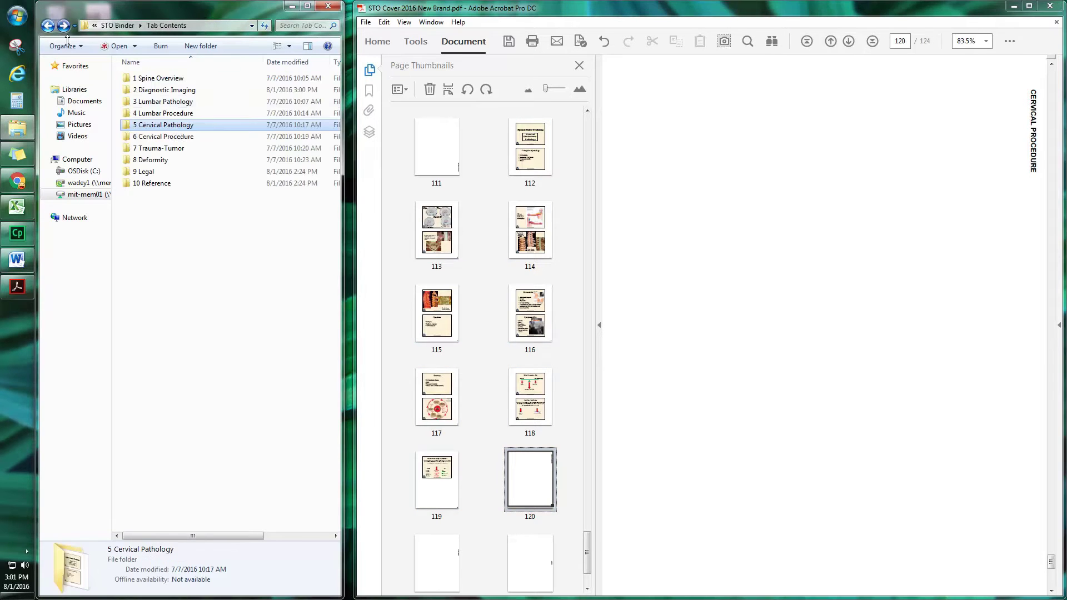
{"action": "double_click", "coordinate": [179, 138]}
{"action": "left_click_drag", "start_coordinate": [179, 84], "coordinate": [542, 483]}
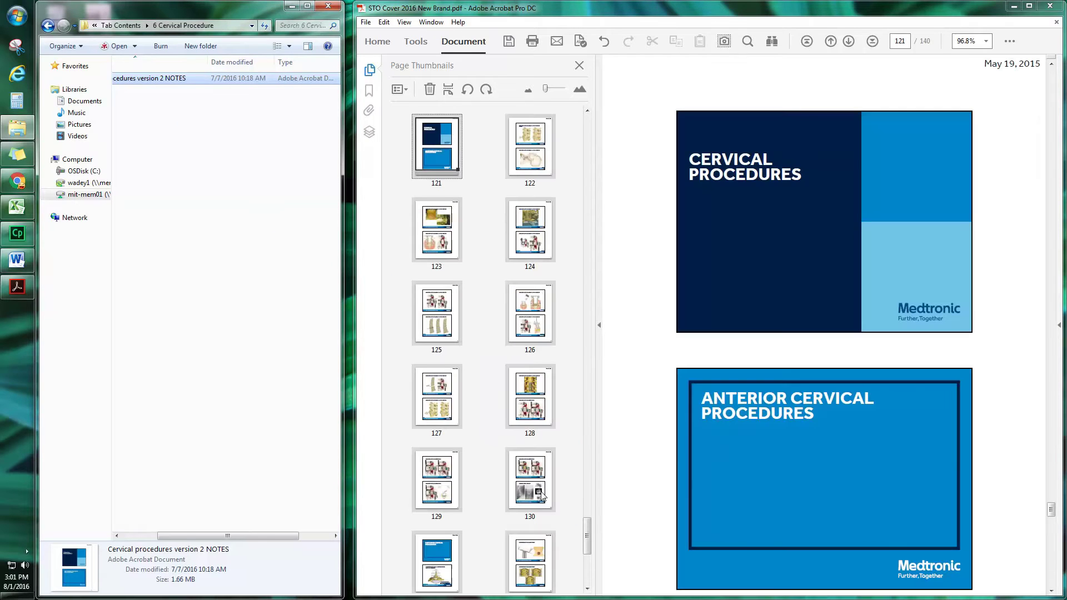
{"action": "left_click_drag", "start_coordinate": [593, 551], "coordinate": [589, 584]}
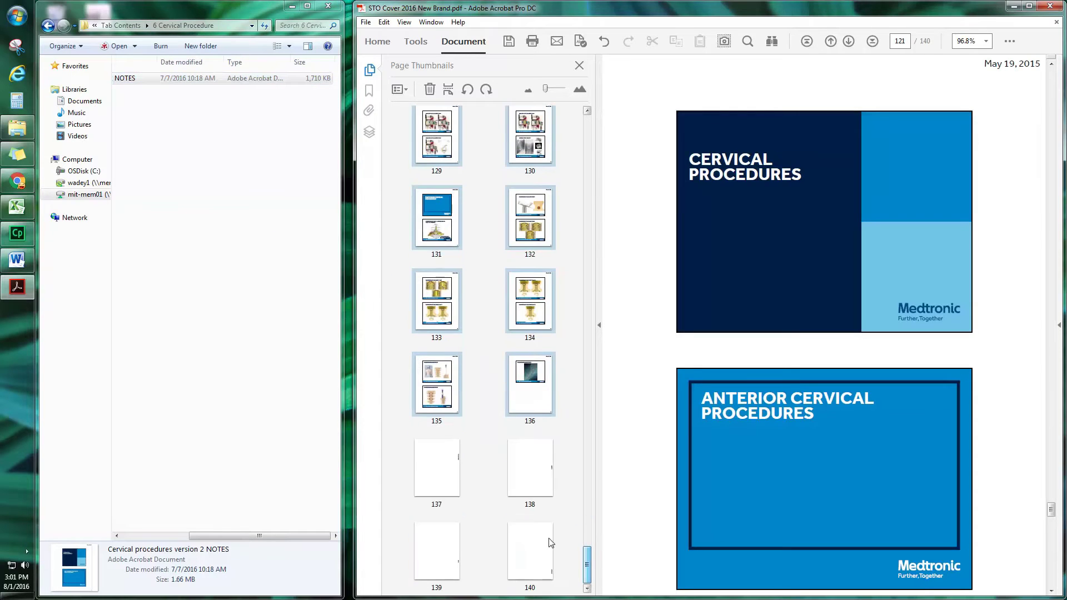
{"action": "left_click", "coordinate": [437, 466]}
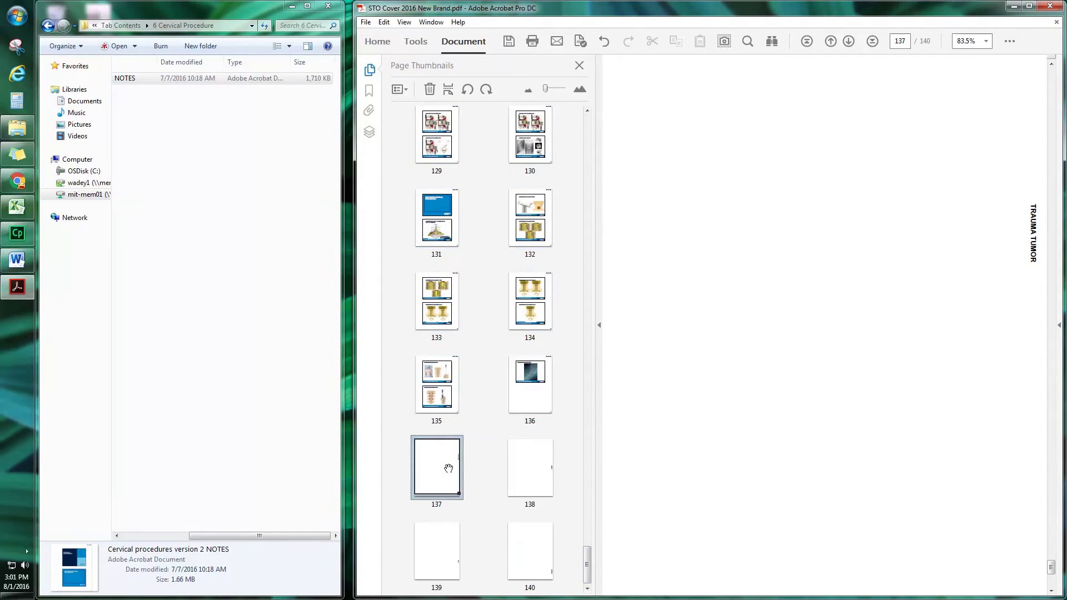
- Insert 2016 UPDATED STO Trauma Tumor v2 NOTES from the 7 Trauma-Tumor folder after the Trauma Tumor tab on page 137, and select the Deformity tab page
{"action": "left_click", "coordinate": [47, 26]}
{"action": "double_click", "coordinate": [167, 148]}
{"action": "left_click_drag", "start_coordinate": [161, 77], "coordinate": [461, 492]}
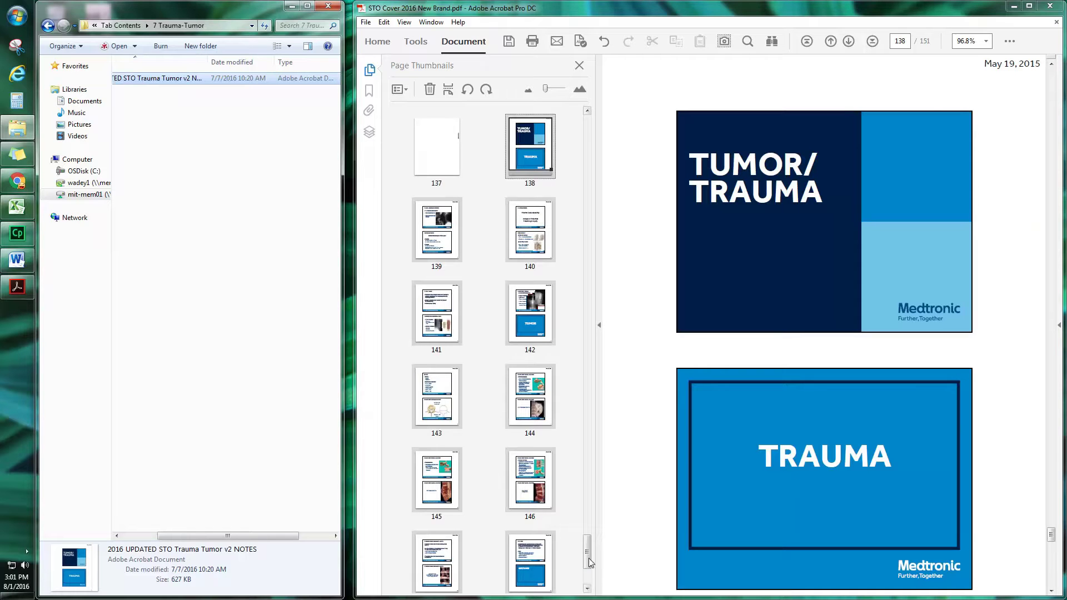
{"action": "scroll", "coordinate": [583, 556], "scroll_direction": "down", "scroll_amount": 3}
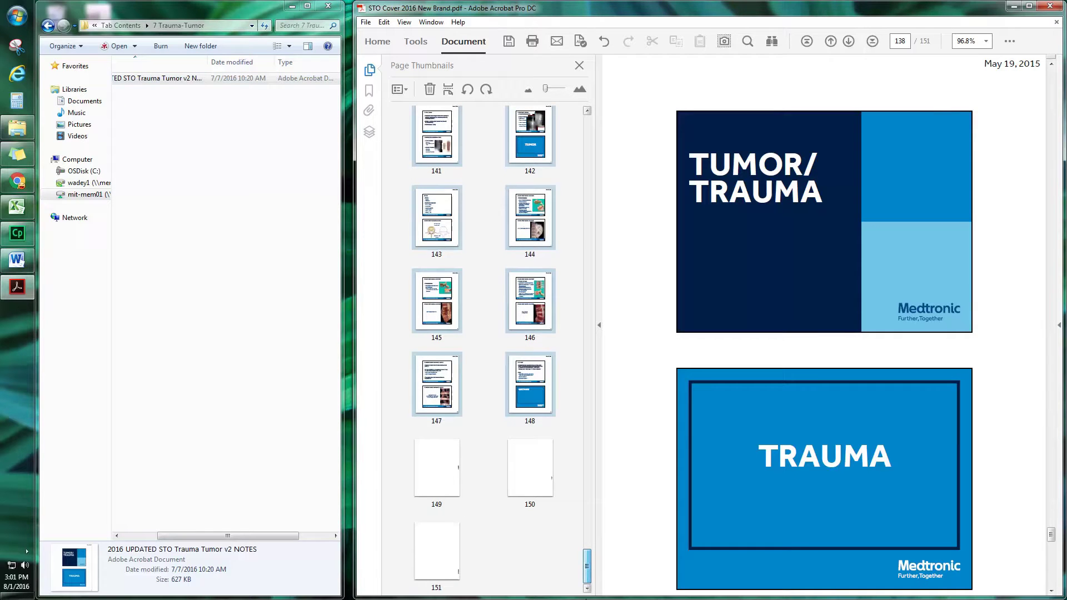
{"action": "left_click", "coordinate": [435, 467]}
- Insert 2016 UPDATED DEFORMITY PRESENTATION NOTES from the 8 Deformity folder after the Deformity tab on page 149, and select the Legal tab page
{"action": "left_click", "coordinate": [48, 26]}
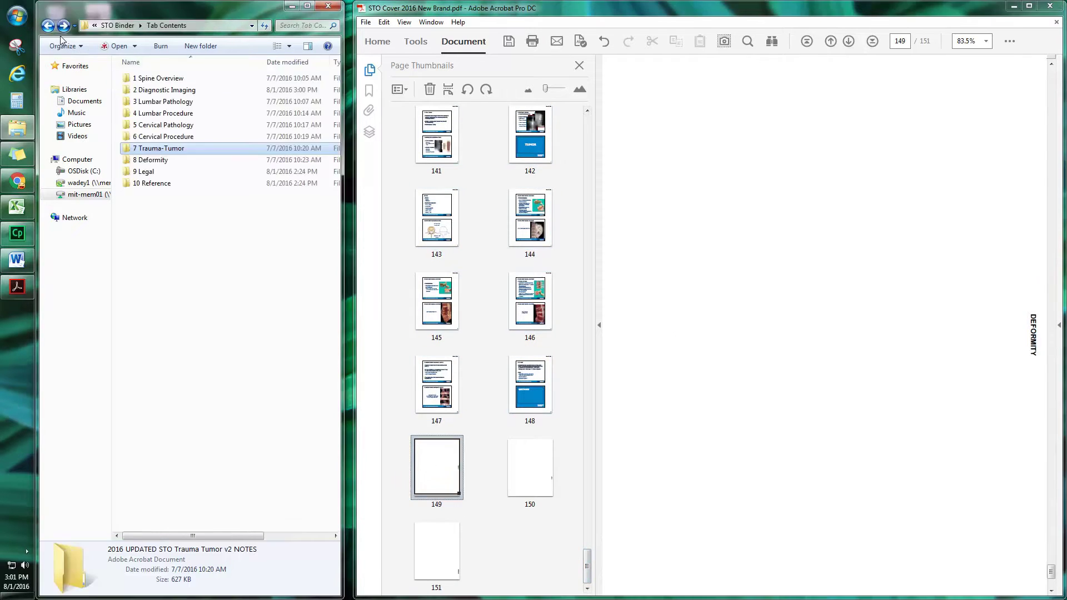
{"action": "double_click", "coordinate": [160, 162]}
{"action": "left_click_drag", "start_coordinate": [167, 79], "coordinate": [462, 482]}
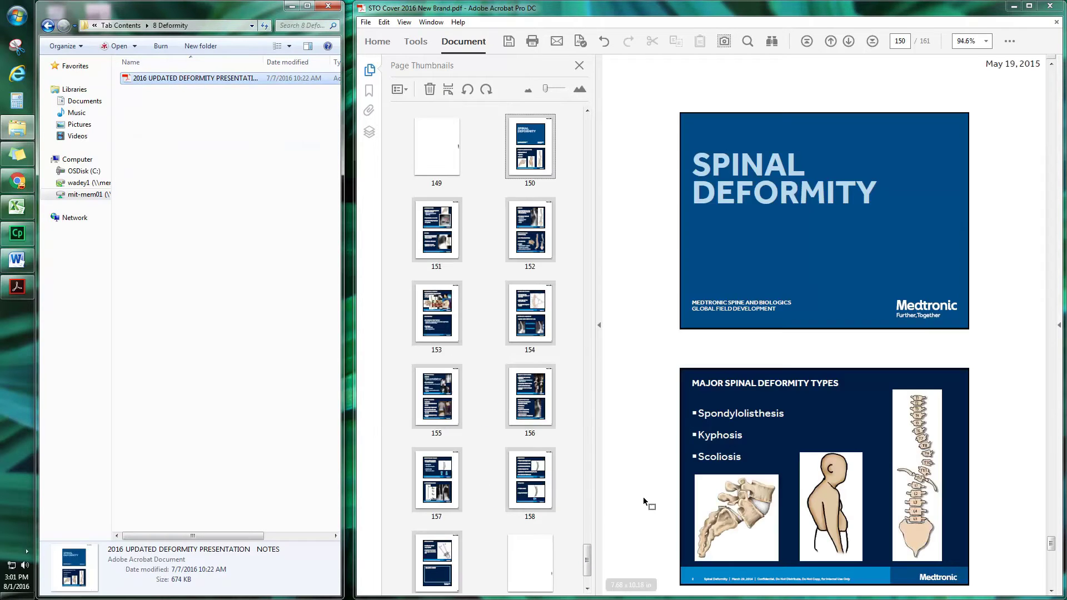
{"action": "scroll", "coordinate": [587, 561], "scroll_direction": "down", "scroll_amount": 2}
{"action": "left_click", "coordinate": [540, 464]}
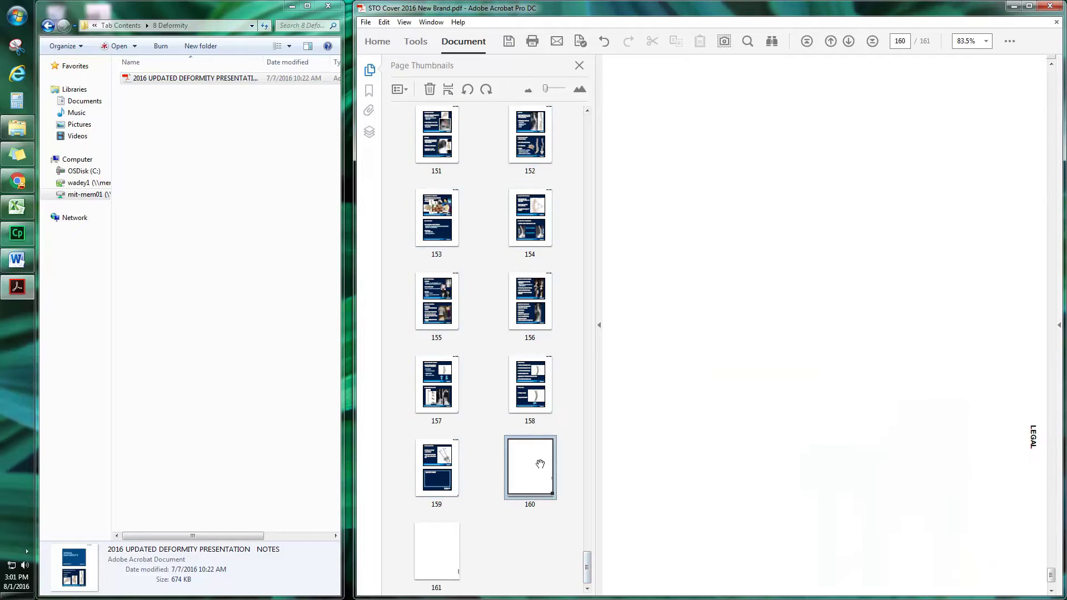
- Insert the Word file Legal Presentation Handout from the 9 Legal folder after the Legal tab on page 160
{"action": "left_click", "coordinate": [48, 25]}
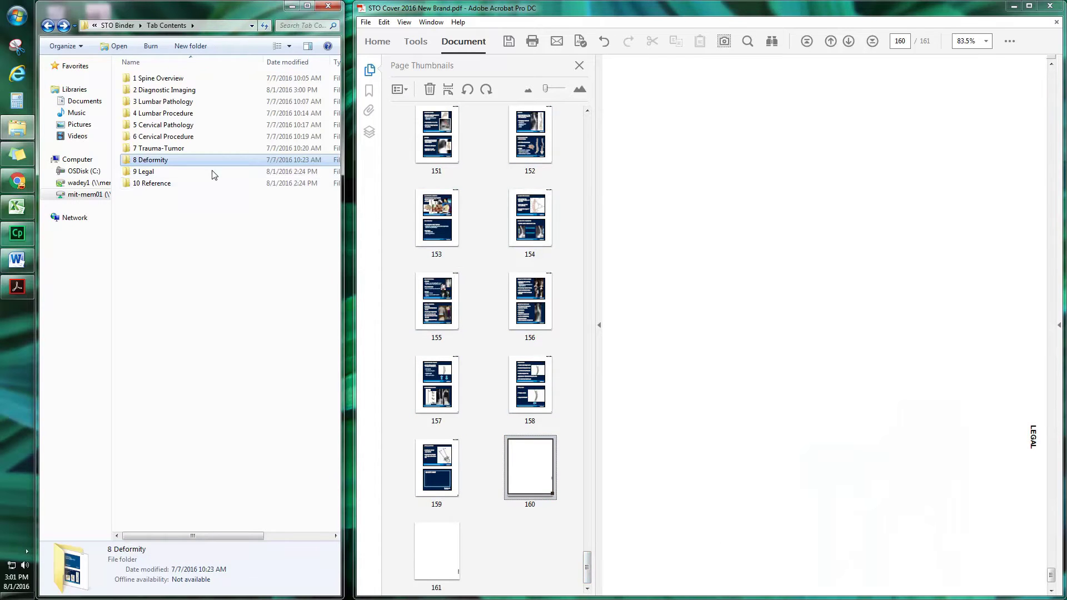
{"action": "double_click", "coordinate": [184, 173]}
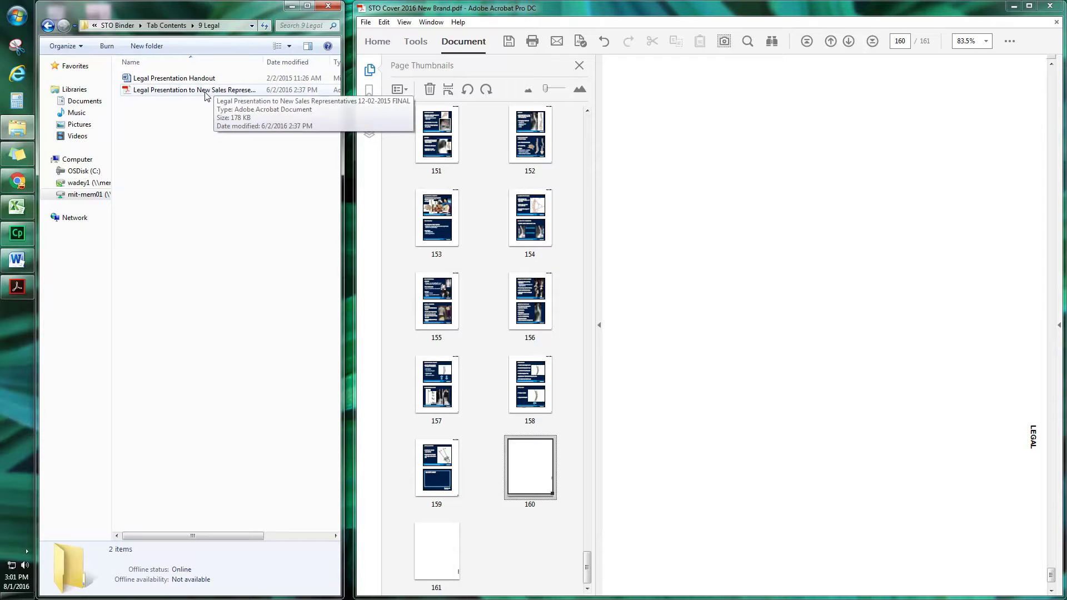
{"action": "left_click_drag", "start_coordinate": [191, 78], "coordinate": [576, 508]}
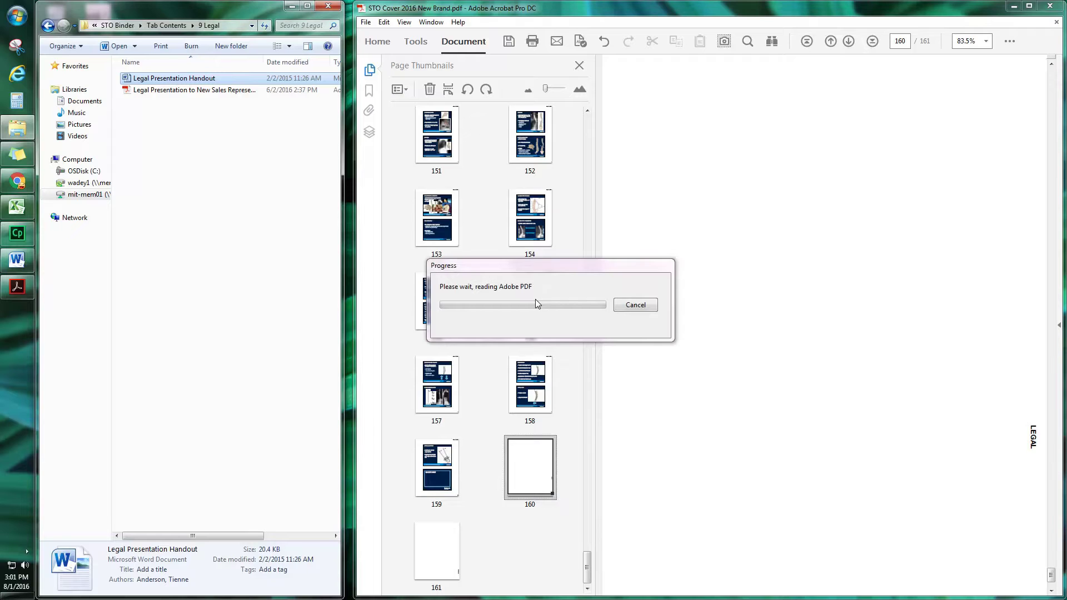
{"action": "left_click", "coordinate": [587, 568]}
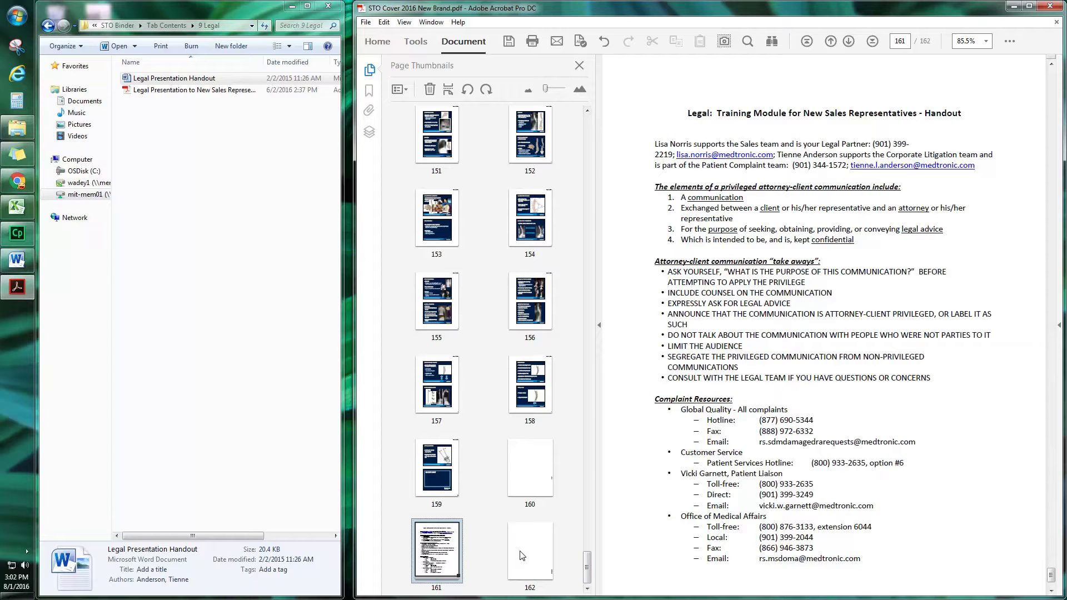
- Insert a blank page after the legal handout on page 161
{"action": "right_click", "coordinate": [440, 552]}
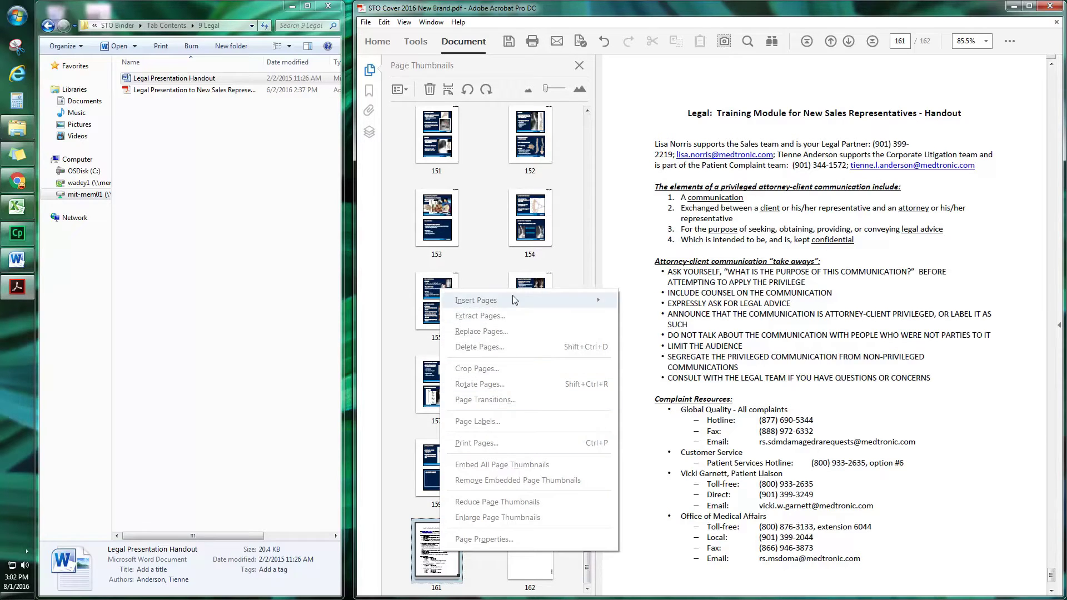
{"action": "mouse_move", "coordinate": [512, 298]}
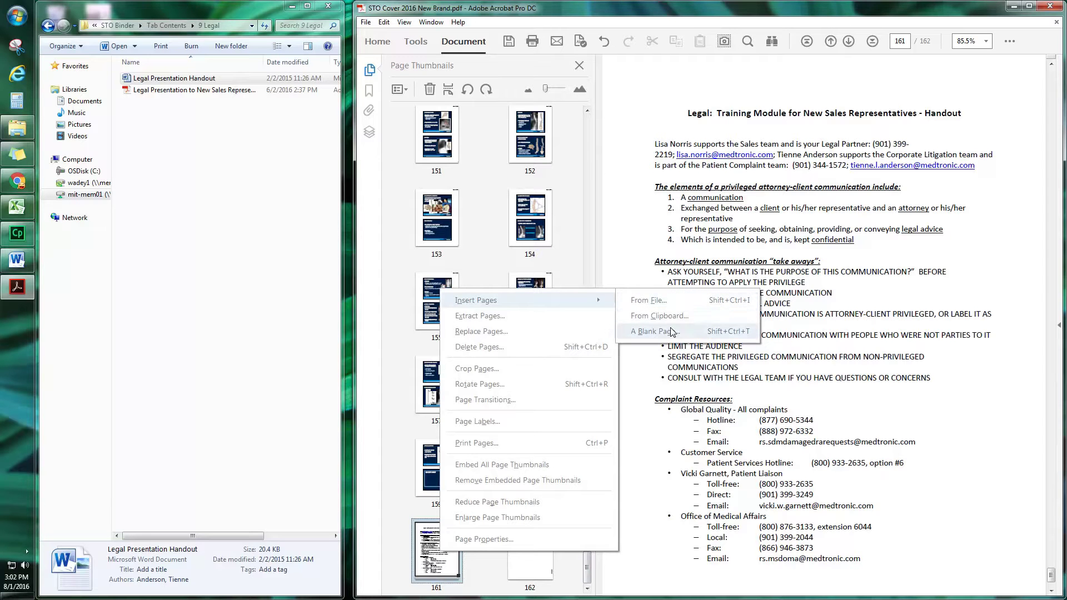
{"action": "left_click", "coordinate": [694, 337]}
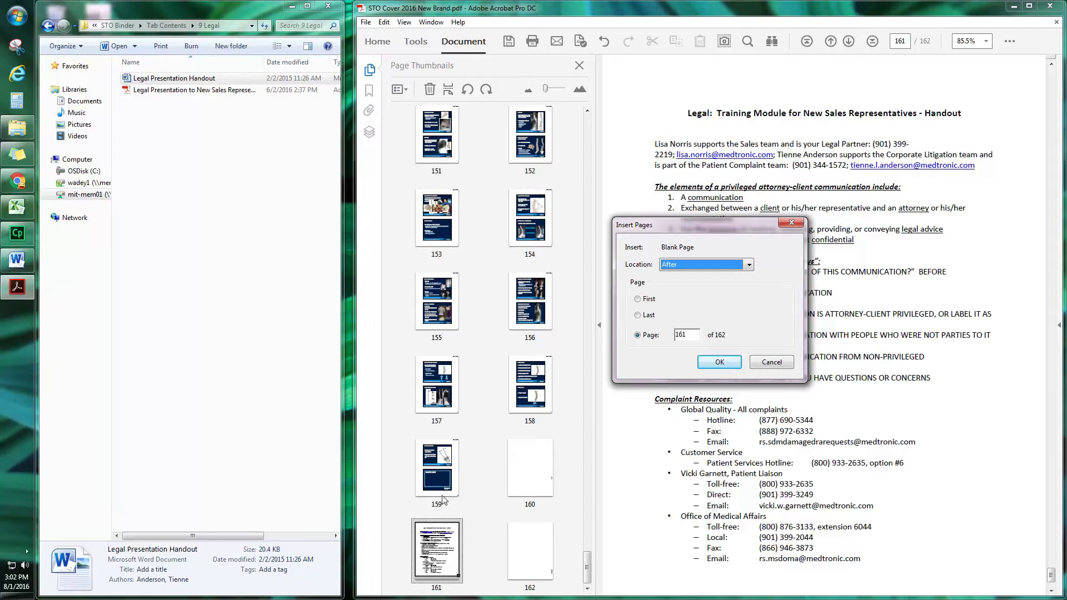
{"action": "left_click", "coordinate": [709, 363]}
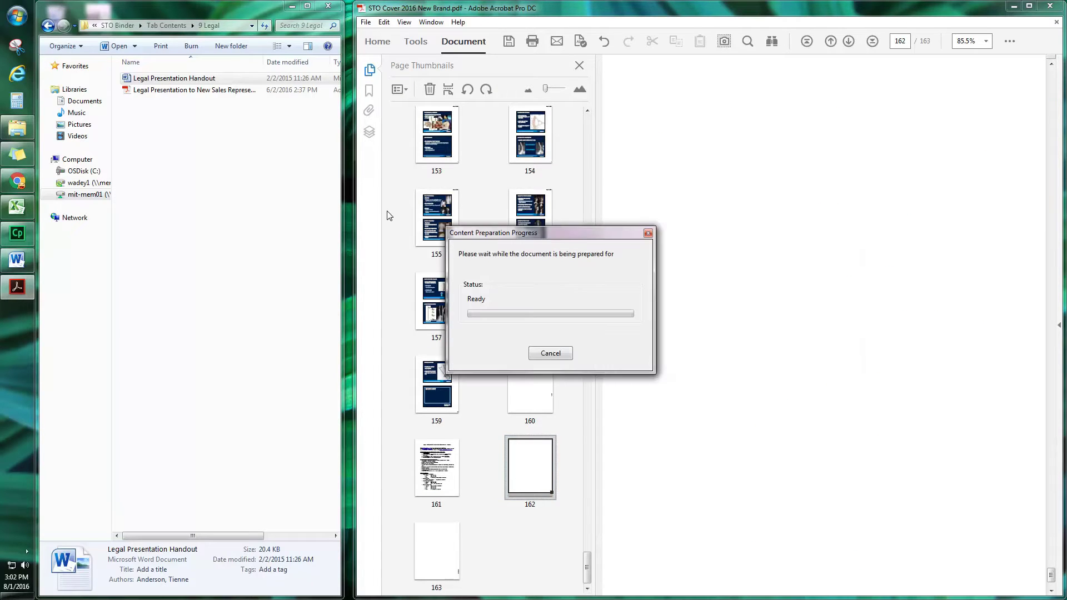
- Insert Legal Presentation to New Sales Representatives 12-02-2015 FINAL after the blank page 162, dismiss the content preparation dialog, and select the Reference tab page
{"action": "left_click", "coordinate": [215, 91]}
{"action": "left_click_drag", "start_coordinate": [187, 90], "coordinate": [574, 477]}
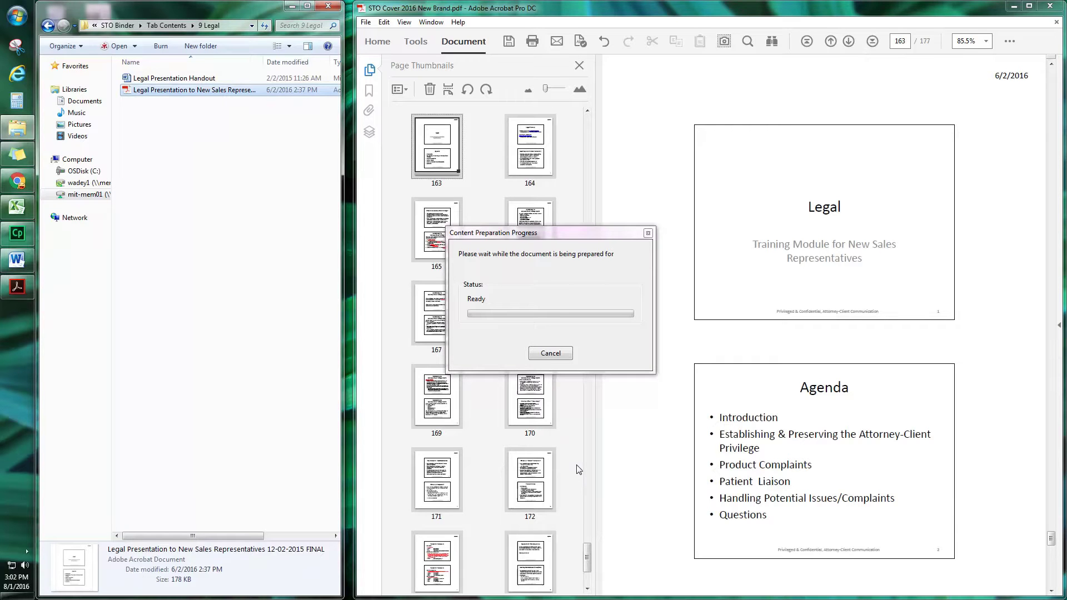
{"action": "left_click", "coordinate": [647, 233]}
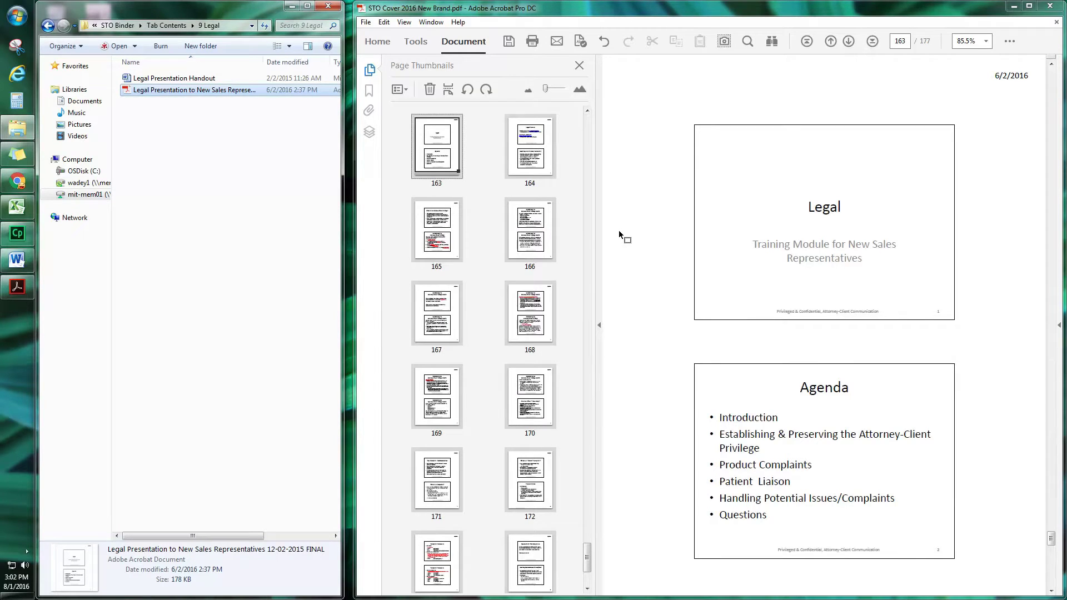
{"action": "scroll", "coordinate": [581, 556], "scroll_direction": "down", "scroll_amount": 3}
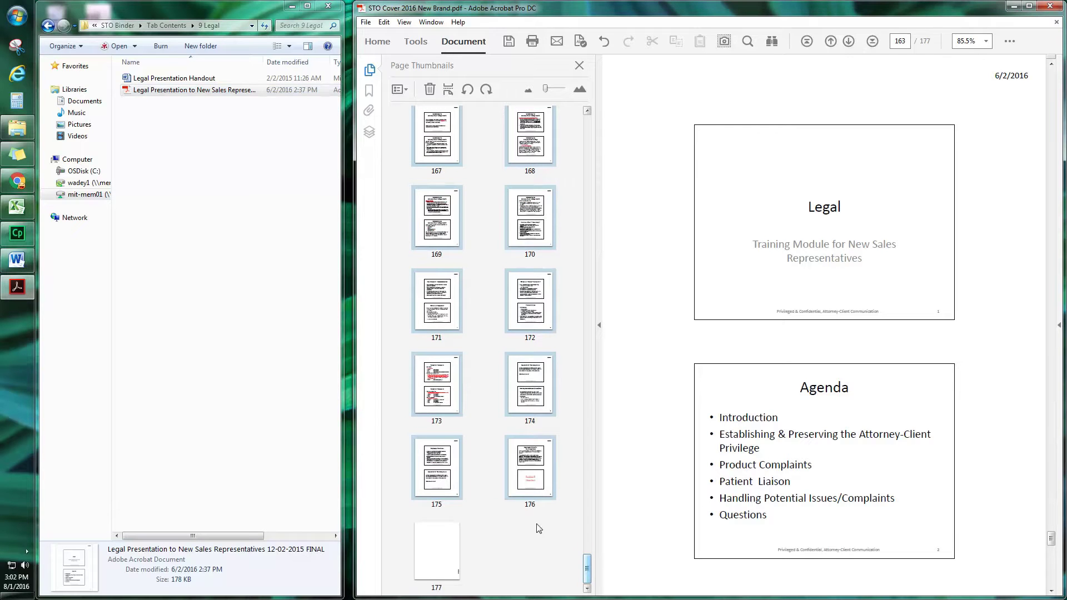
{"action": "left_click", "coordinate": [452, 558]}
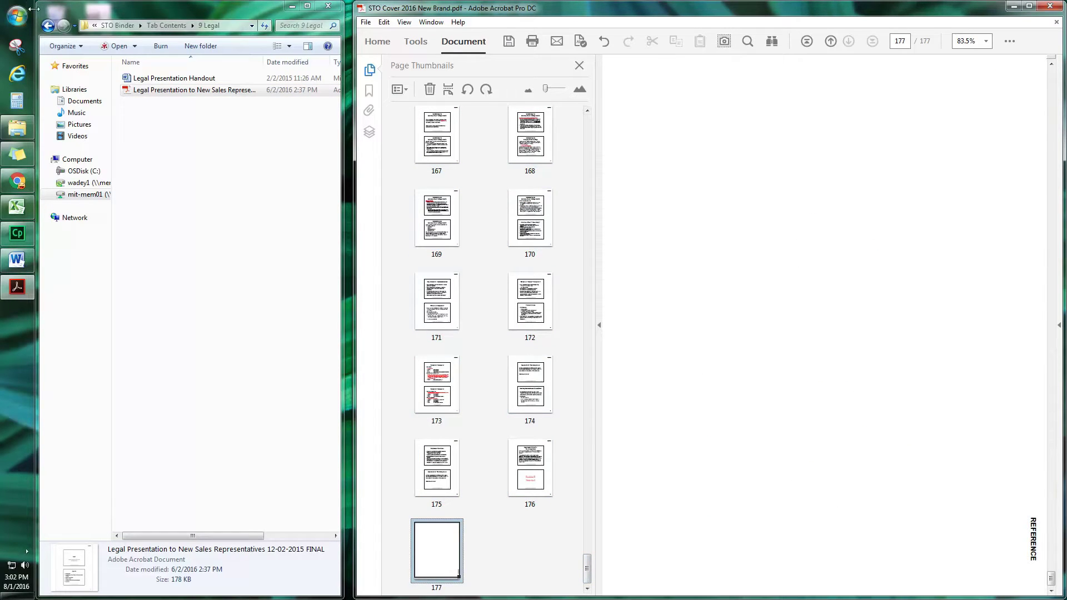
- Insert the Word file PMD15360-1.0 from the 10 Reference folder after the Reference tab on page 177, and return to the Tab Contents folder
{"action": "left_click", "coordinate": [49, 25]}
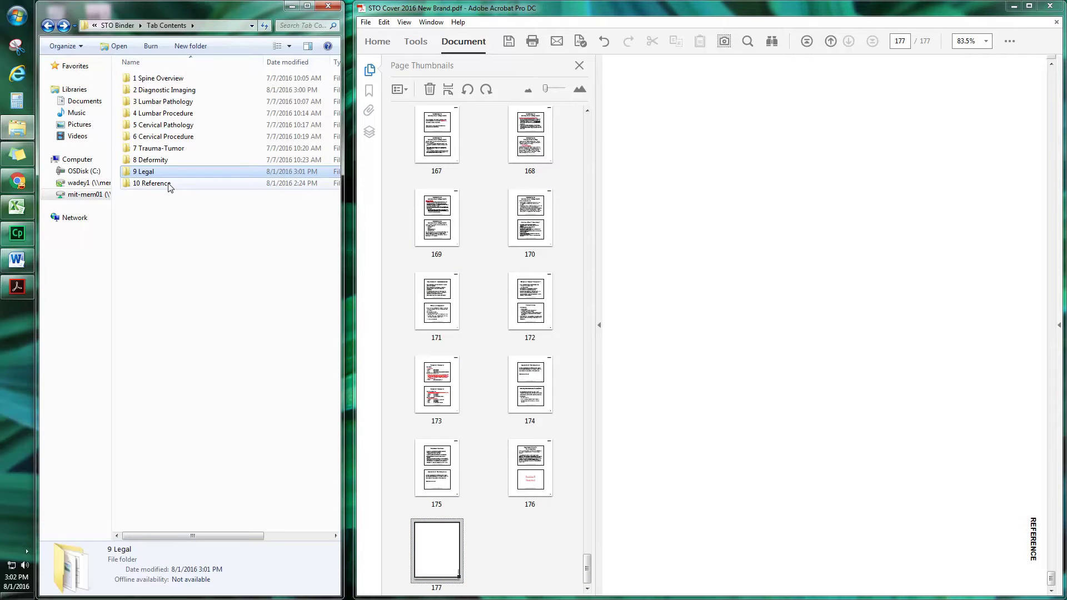
{"action": "double_click", "coordinate": [173, 184]}
{"action": "left_click_drag", "start_coordinate": [161, 78], "coordinate": [500, 568]}
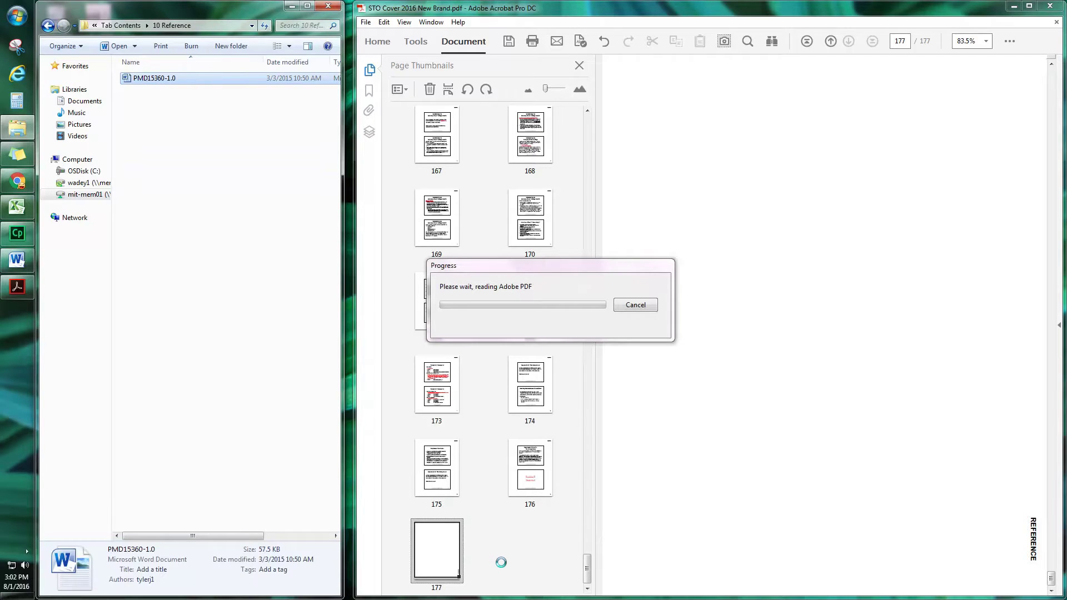
{"action": "left_click", "coordinate": [48, 26]}
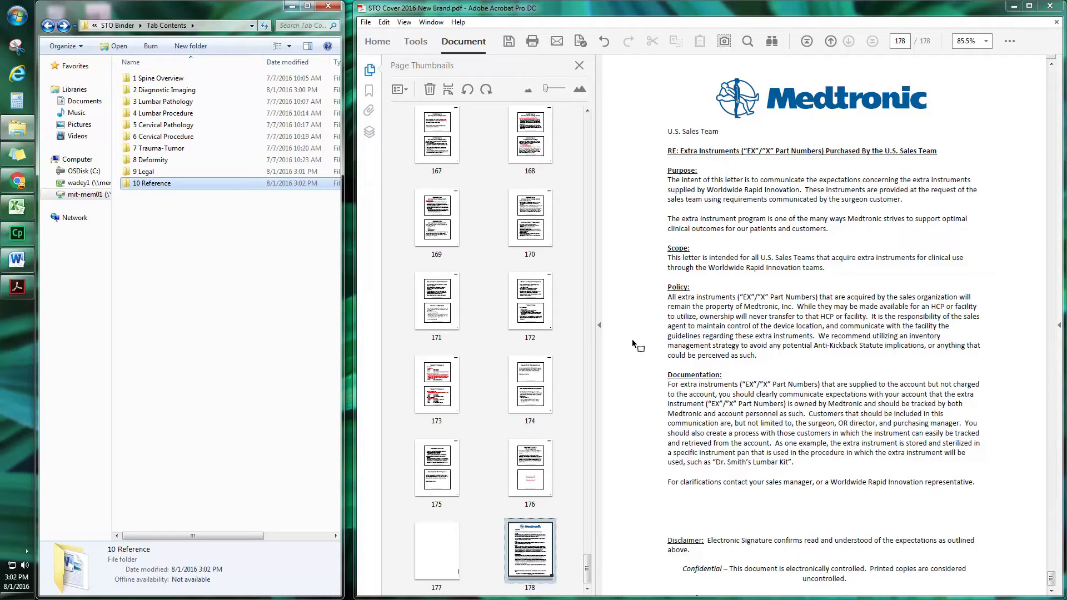
- Return to the start of the binder and check the cover, the Spine Overview tab on page 2 and its first content page
{"action": "left_click_drag", "start_coordinate": [589, 564], "coordinate": [597, 116]}
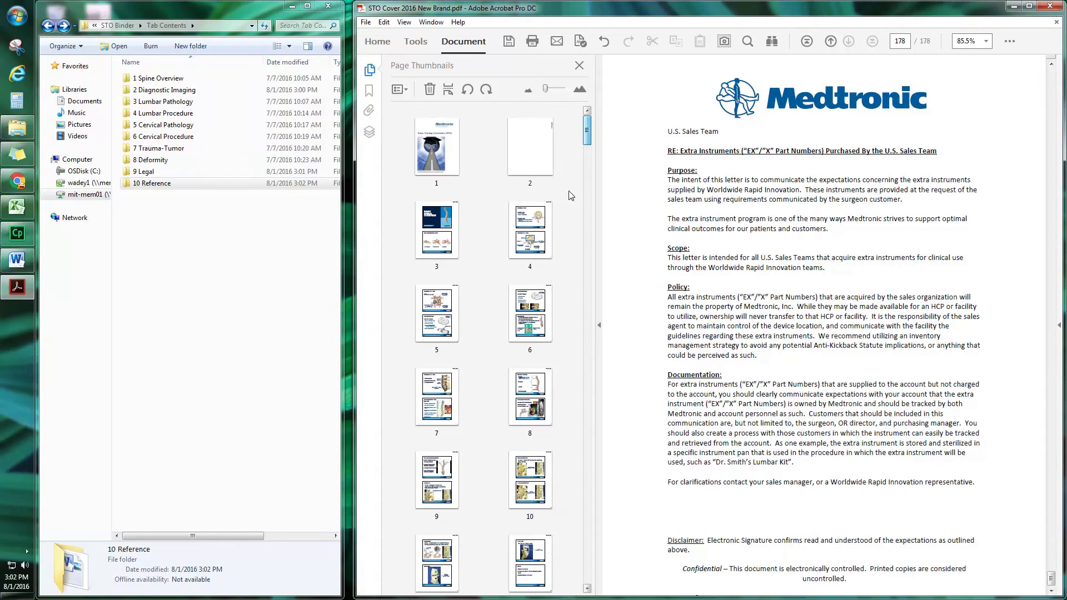
{"action": "left_click", "coordinate": [430, 148]}
{"action": "left_click", "coordinate": [533, 148]}
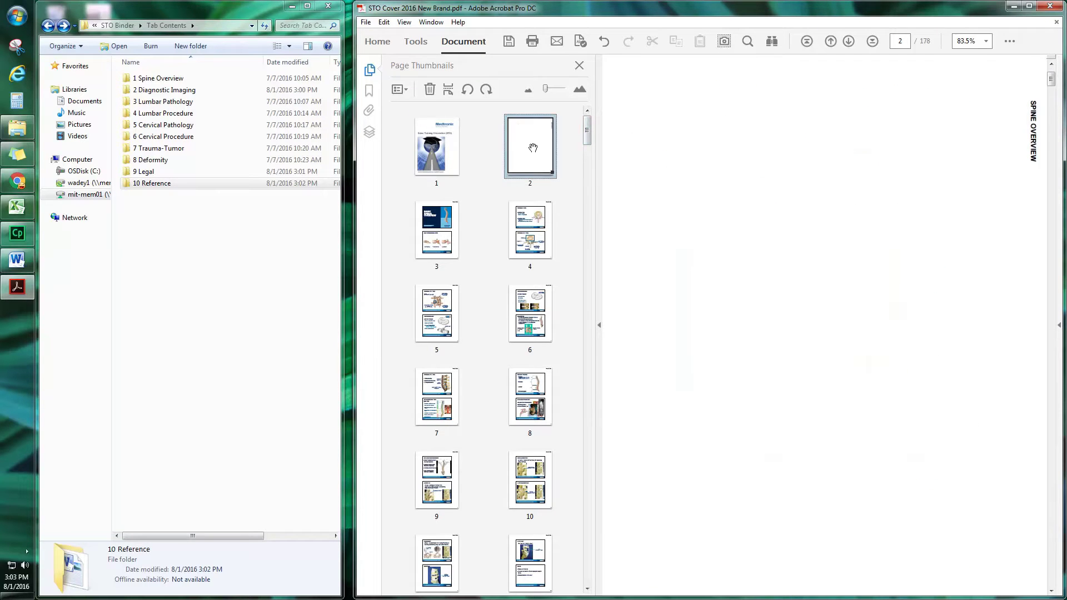
{"action": "left_click", "coordinate": [435, 244]}
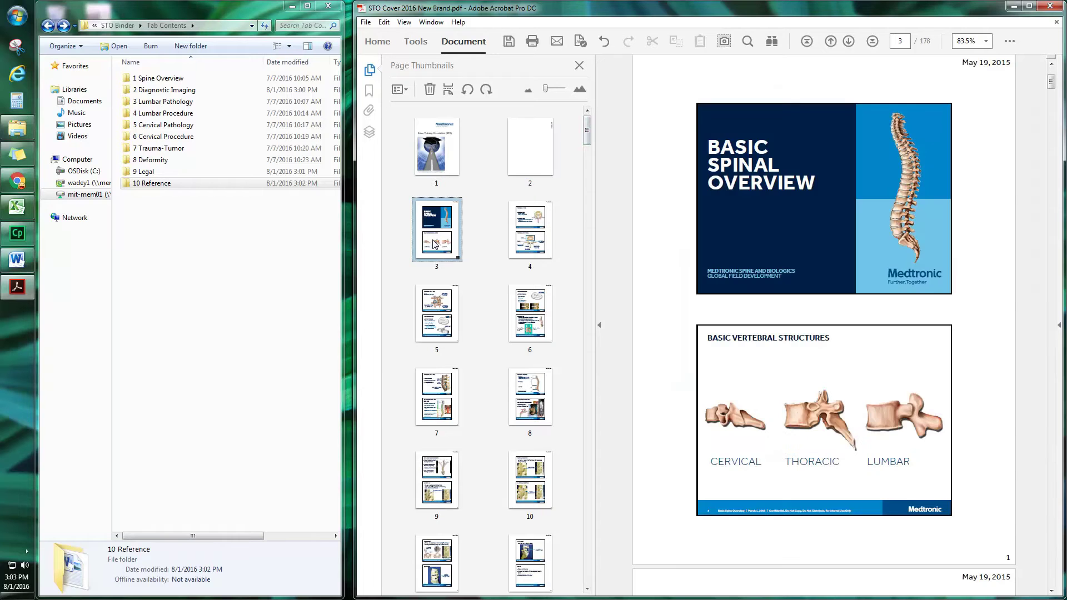
- Check that the Diagnostic Imaging tab on page 28 is followed by its matching presentation on page 29
{"action": "scroll", "coordinate": [500, 477], "scroll_direction": "down", "scroll_amount": 10}
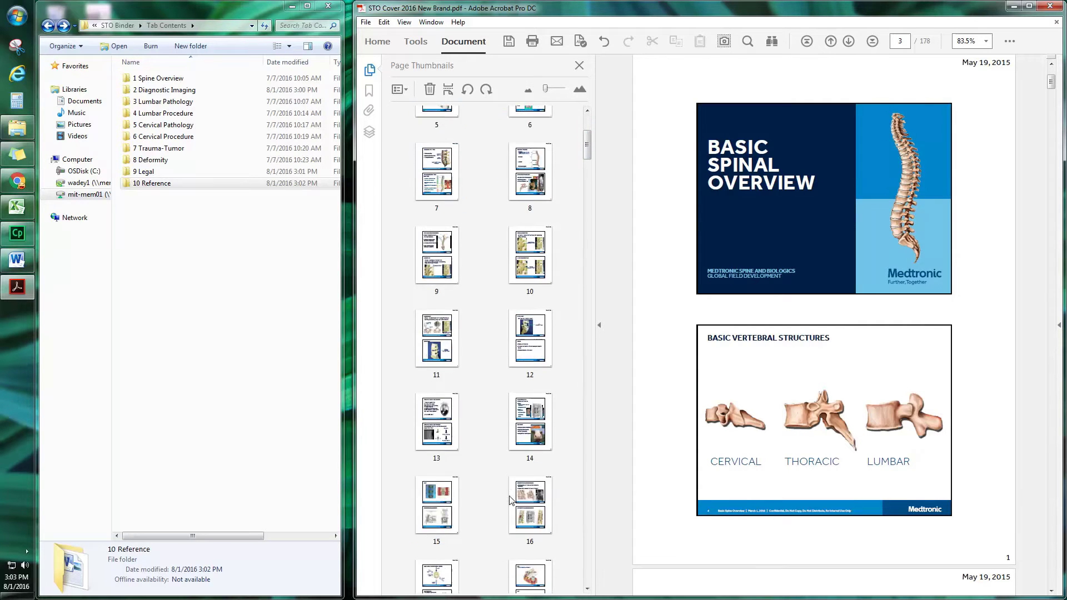
{"action": "scroll", "coordinate": [499, 546], "scroll_direction": "down", "scroll_amount": 4}
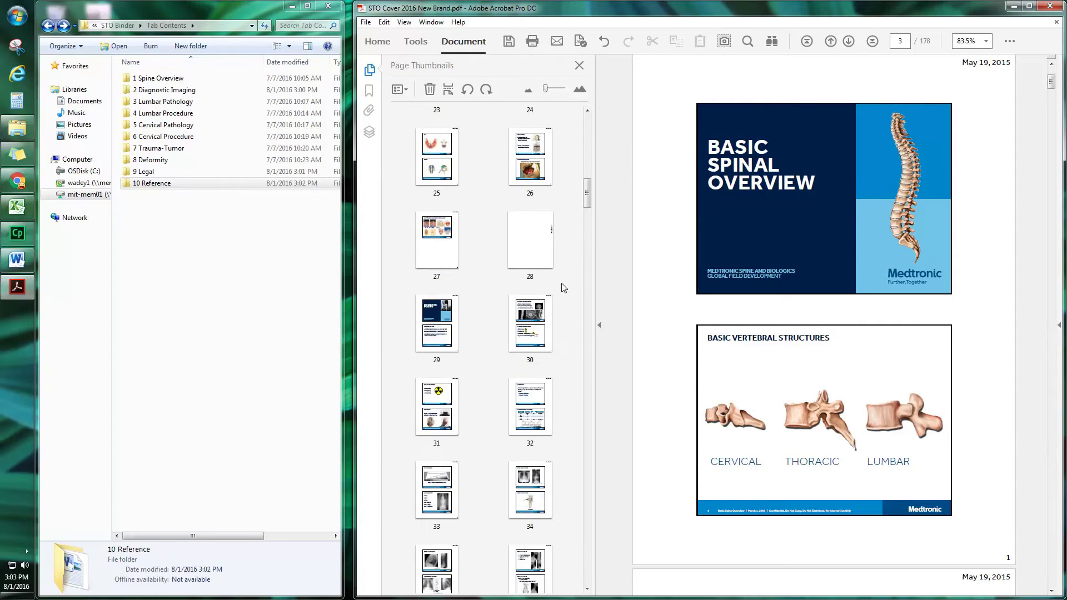
{"action": "left_click", "coordinate": [548, 244]}
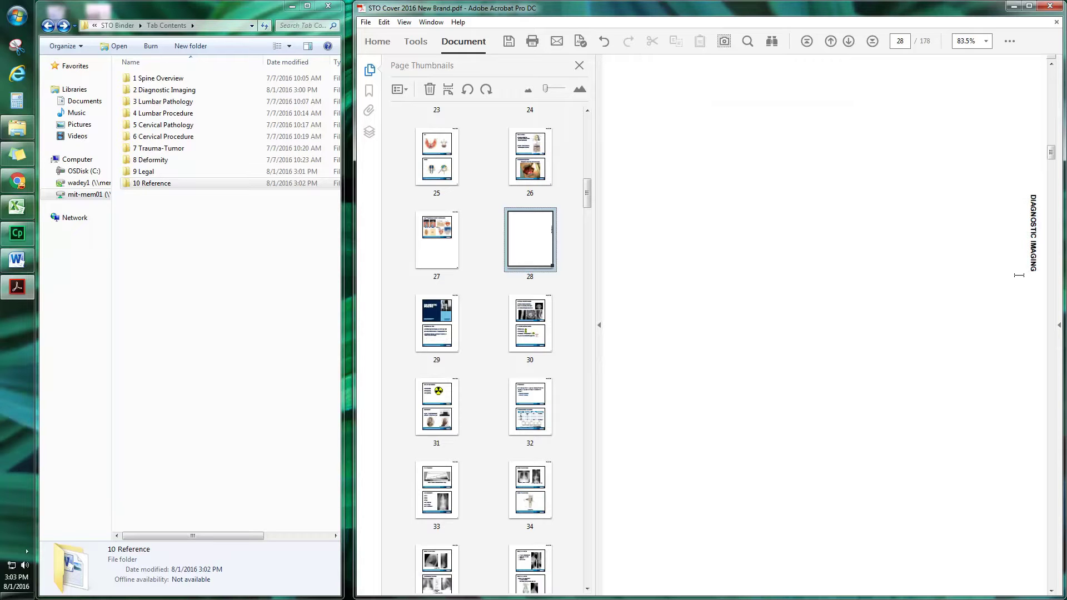
{"action": "left_click", "coordinate": [441, 311]}
- Check the Lumbar Pathology tab on page 75 and the first page of its contents on page 76
{"action": "scroll", "coordinate": [492, 461], "scroll_direction": "down", "scroll_amount": 9}
{"action": "scroll", "coordinate": [499, 480], "scroll_direction": "down", "scroll_amount": 7}
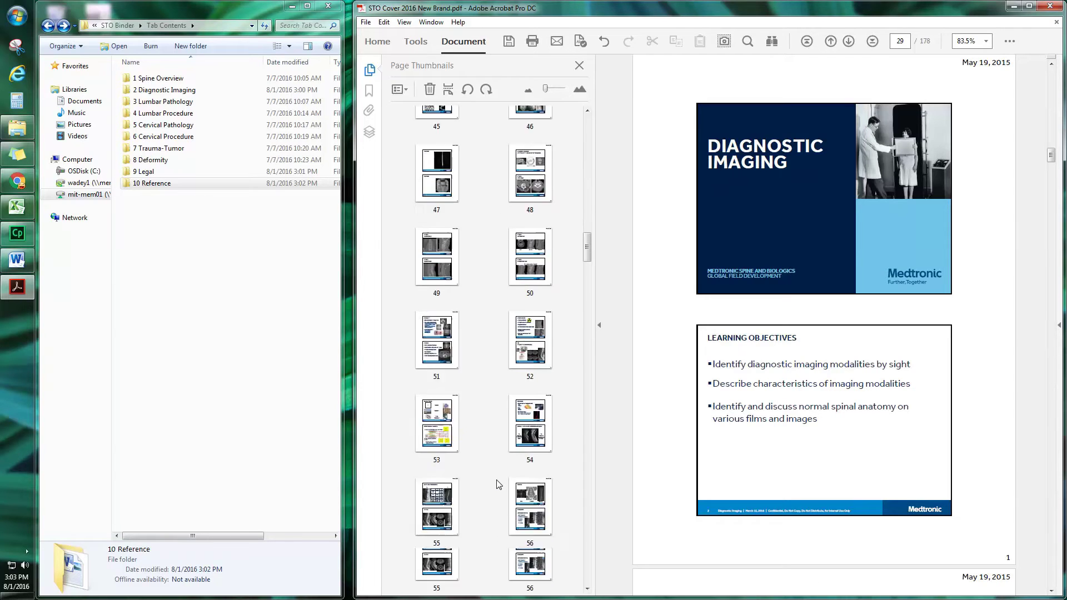
{"action": "scroll", "coordinate": [499, 486], "scroll_direction": "down", "scroll_amount": 6}
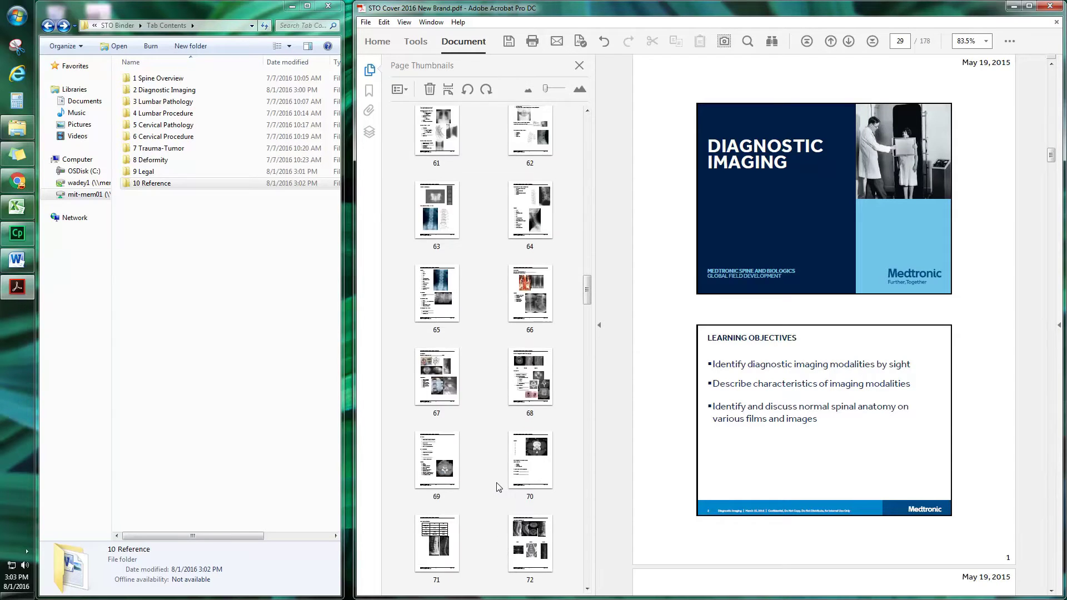
{"action": "left_click", "coordinate": [449, 496]}
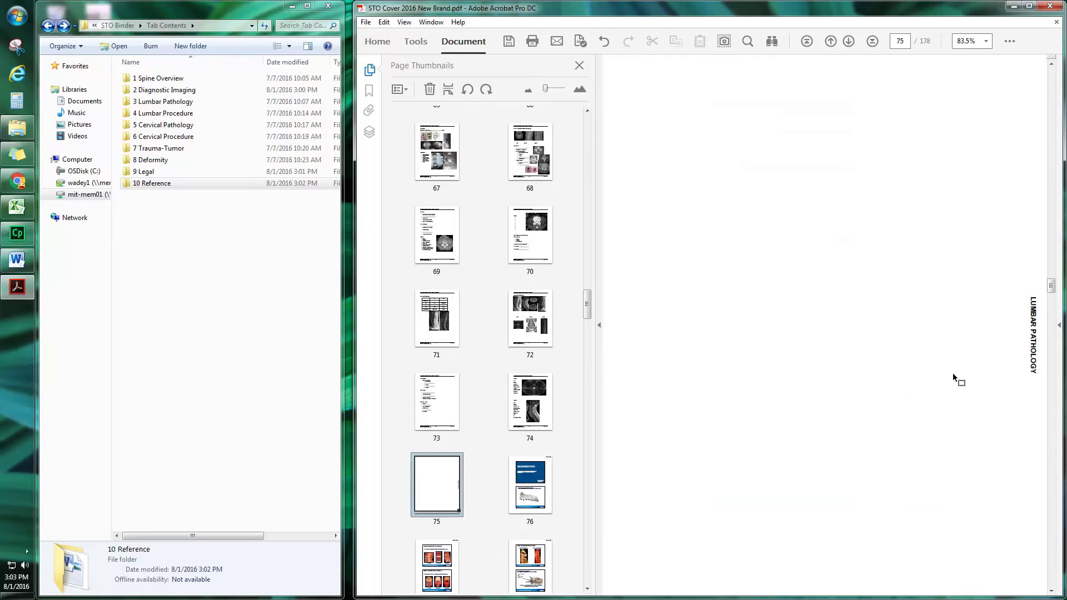
{"action": "left_click", "coordinate": [535, 494]}
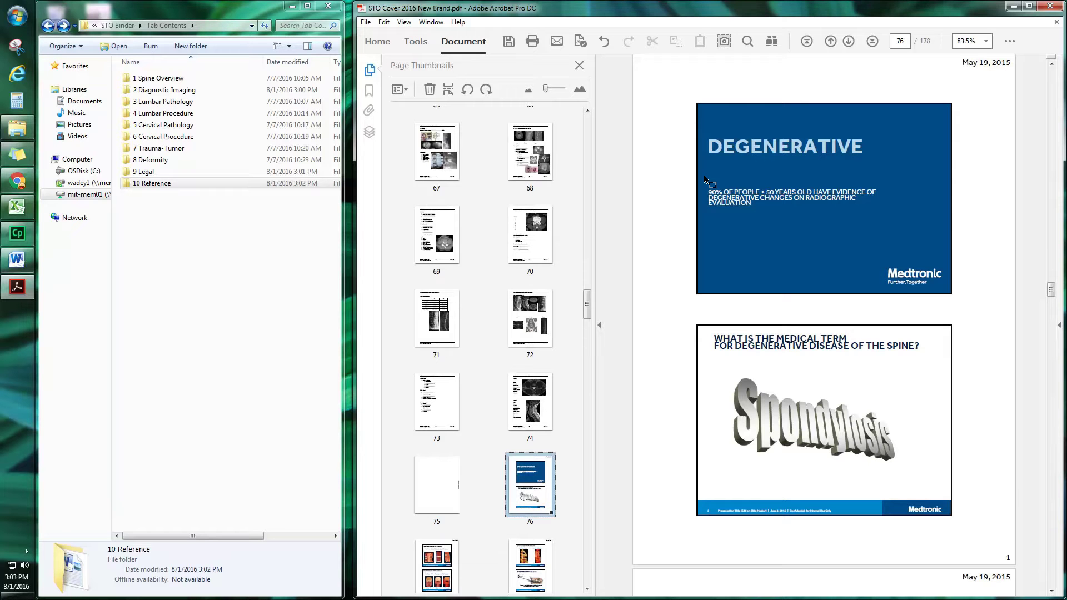
- Preview Degenerative Pathology NOTES v3 from the 3 Lumbar Pathology folder in a widened window to compare it with page 76, and return to the binder
{"action": "double_click", "coordinate": [217, 107]}
{"action": "left_click", "coordinate": [202, 83]}
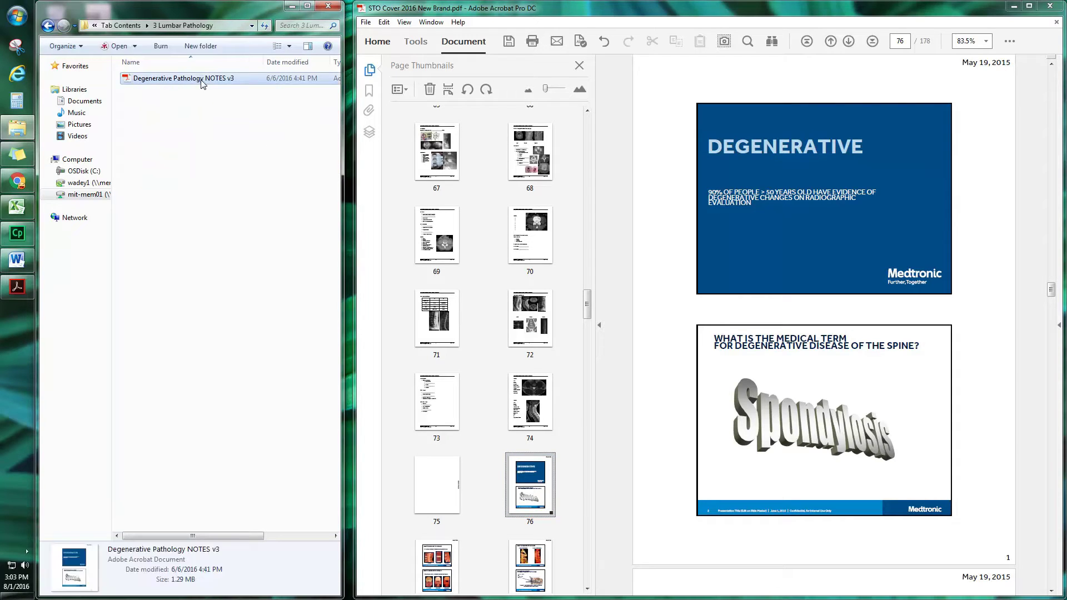
{"action": "left_click", "coordinate": [308, 47]}
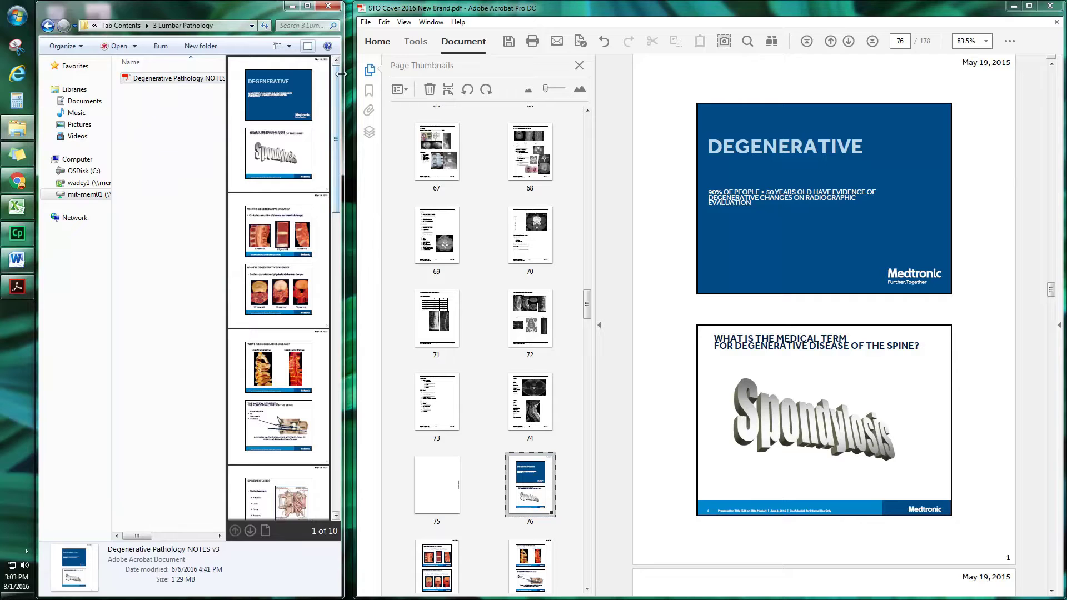
{"action": "left_click_drag", "start_coordinate": [341, 75], "coordinate": [620, 116]}
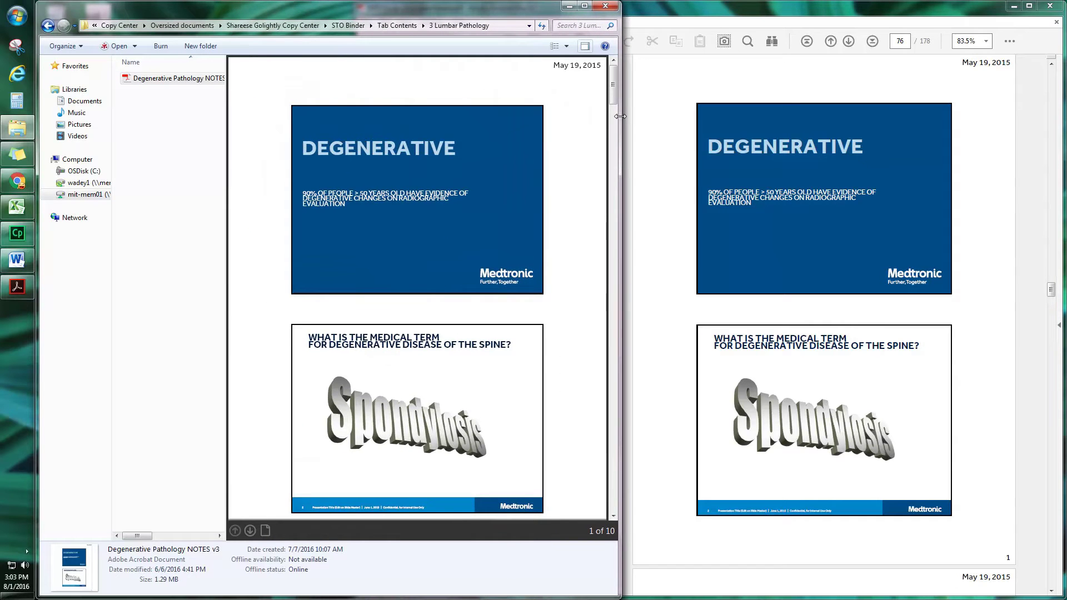
{"action": "left_click_drag", "start_coordinate": [620, 116], "coordinate": [348, 129]}
{"action": "left_click", "coordinate": [567, 385]}
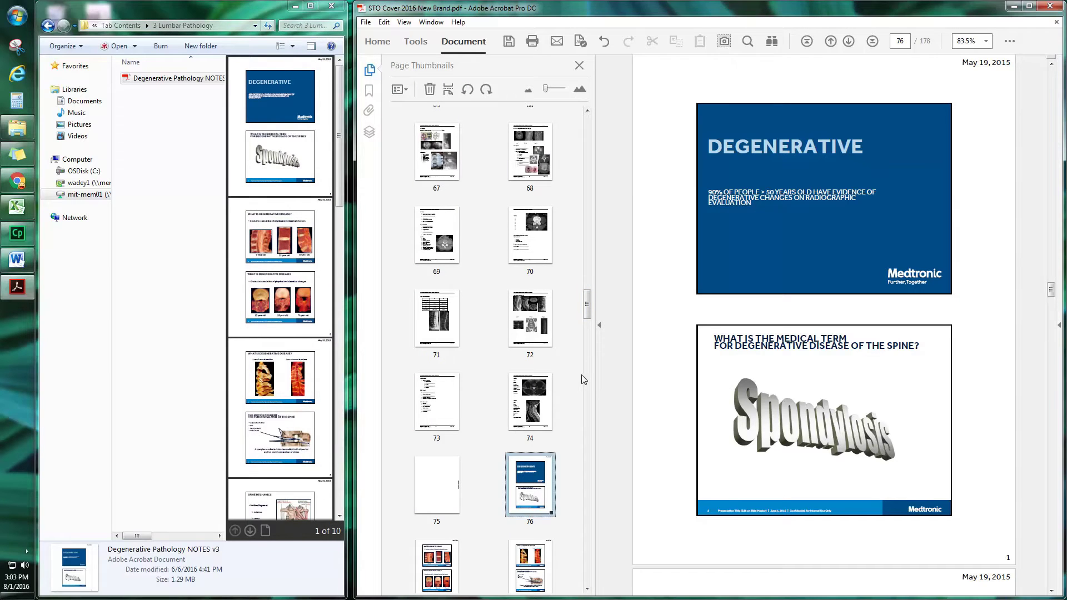
- Check the Lumbar Procedure tab on page 86 against the presentation that starts on page 87
{"action": "scroll", "coordinate": [549, 436], "scroll_direction": "down", "scroll_amount": 10}
{"action": "scroll", "coordinate": [550, 449], "scroll_direction": "down", "scroll_amount": 2}
{"action": "left_click", "coordinate": [537, 264]}
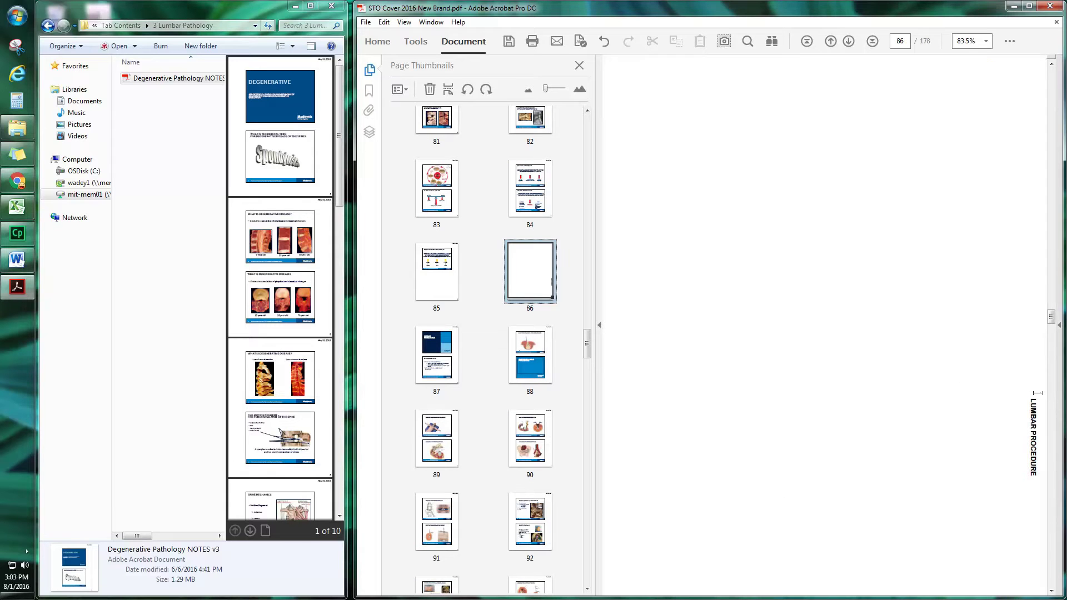
{"action": "left_click", "coordinate": [455, 358]}
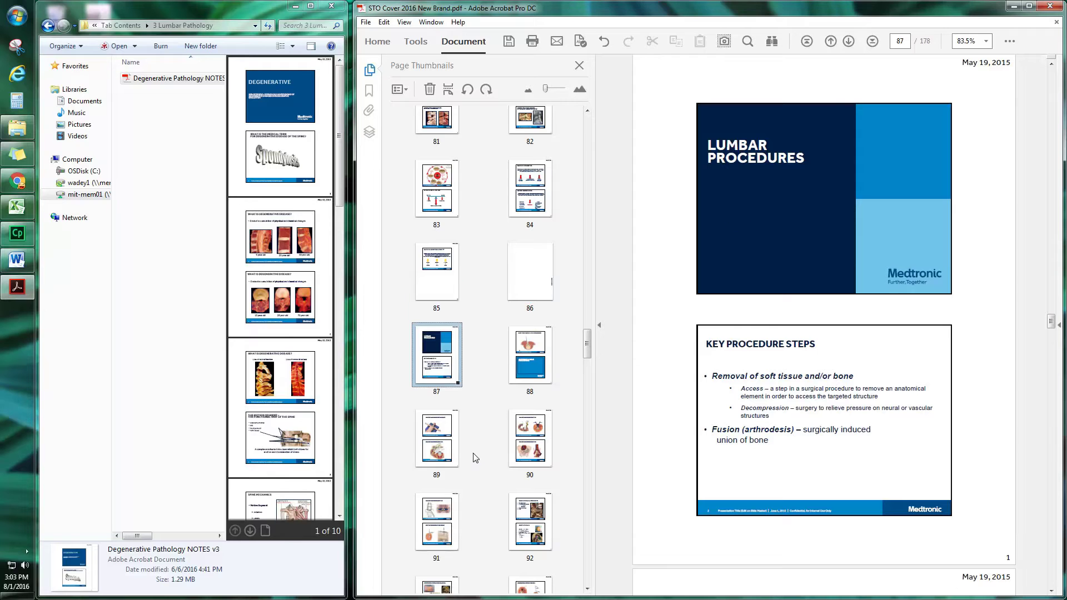
- Check the Cervical Pathology tab on page 111 and the opening page of its contents on page 112
{"action": "scroll", "coordinate": [478, 462], "scroll_direction": "down", "scroll_amount": 3}
{"action": "scroll", "coordinate": [481, 466], "scroll_direction": "down", "scroll_amount": 10}
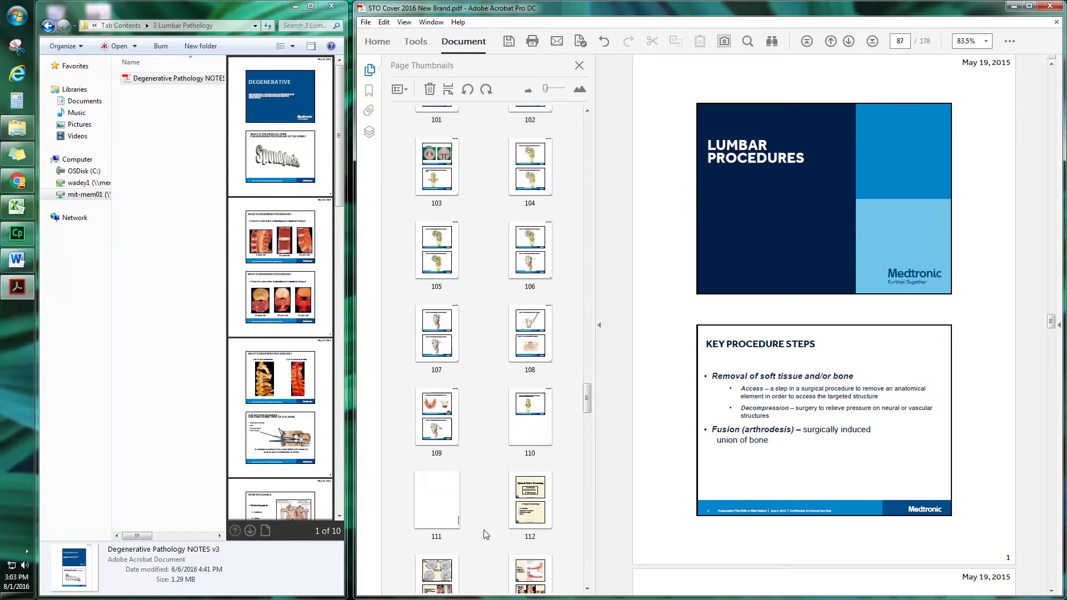
{"action": "left_click", "coordinate": [443, 277]}
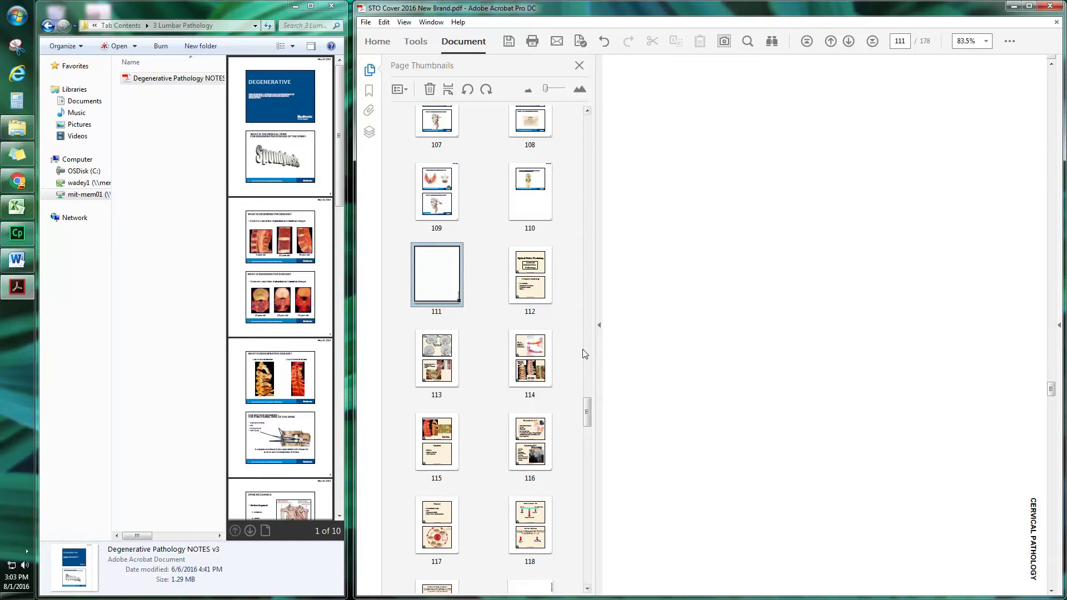
{"action": "left_click", "coordinate": [549, 295]}
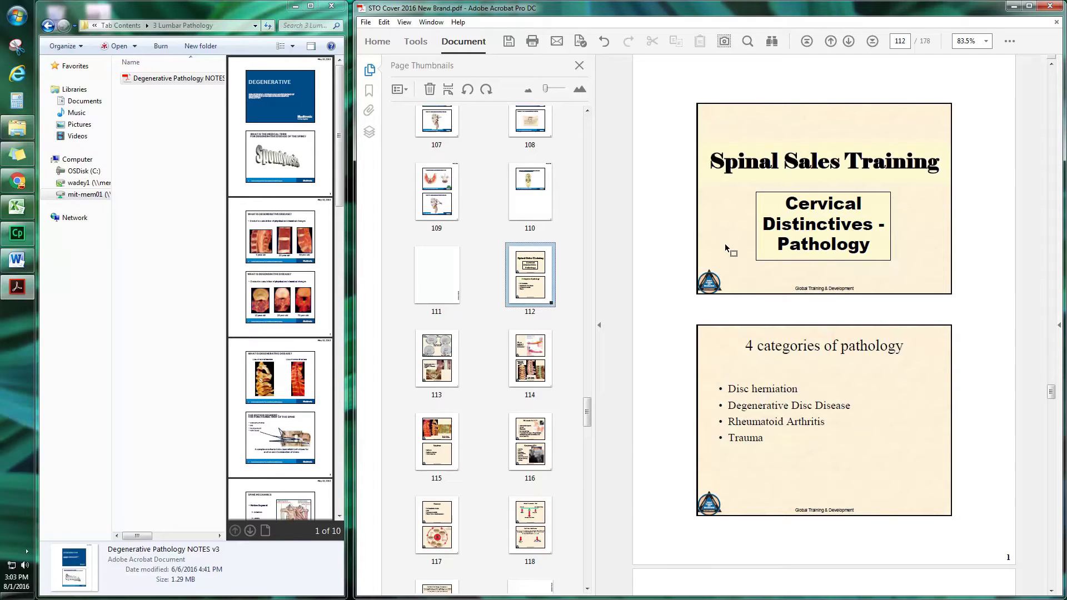
- Check the Cervical Procedure tab on page 120 and its first content page, 121
{"action": "scroll", "coordinate": [444, 472], "scroll_direction": "down", "scroll_amount": 4}
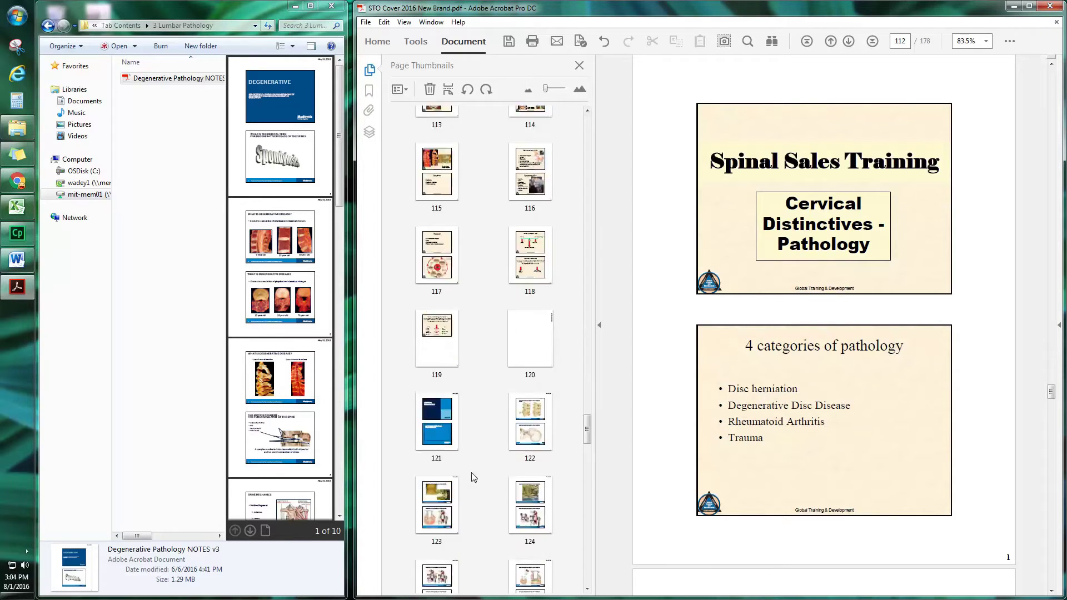
{"action": "left_click", "coordinate": [531, 331]}
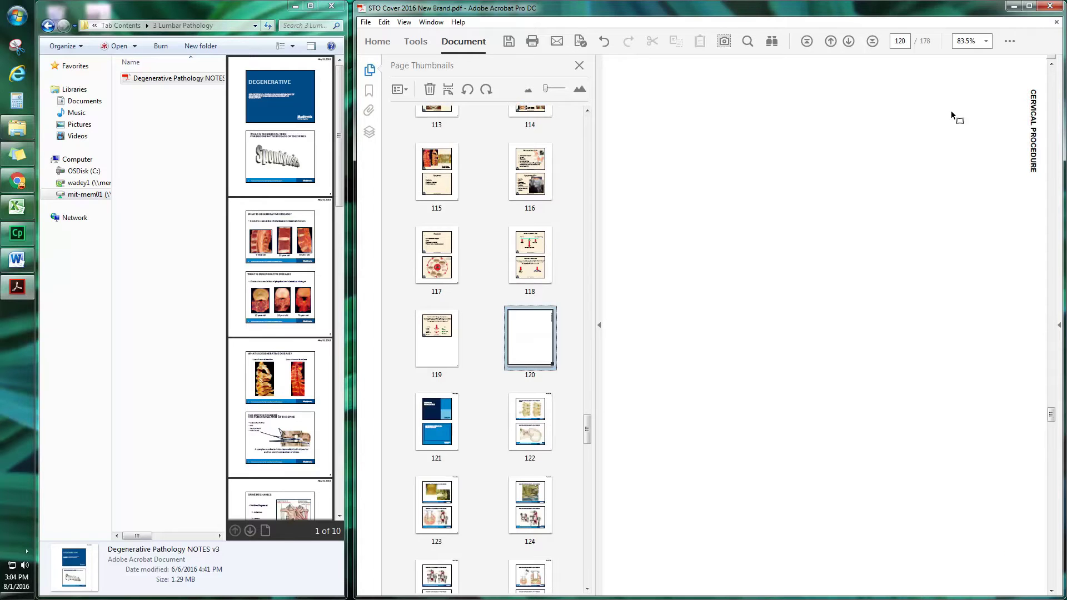
{"action": "left_click", "coordinate": [437, 421]}
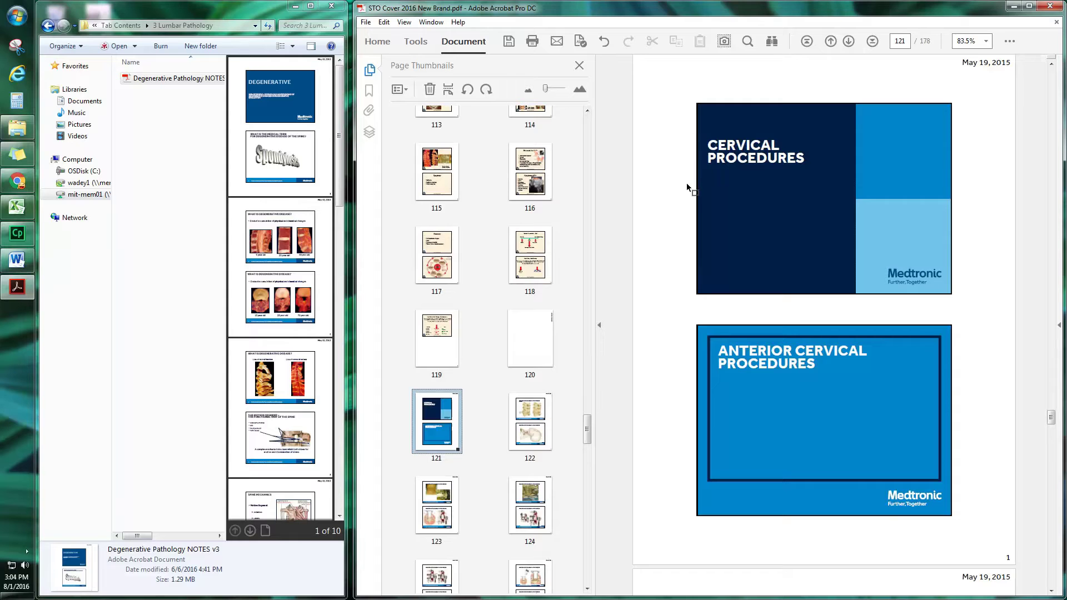
- Check that the Trauma Tumor tab on page 137 is followed by its presentation on page 138
{"action": "scroll", "coordinate": [424, 451], "scroll_direction": "down", "scroll_amount": 8}
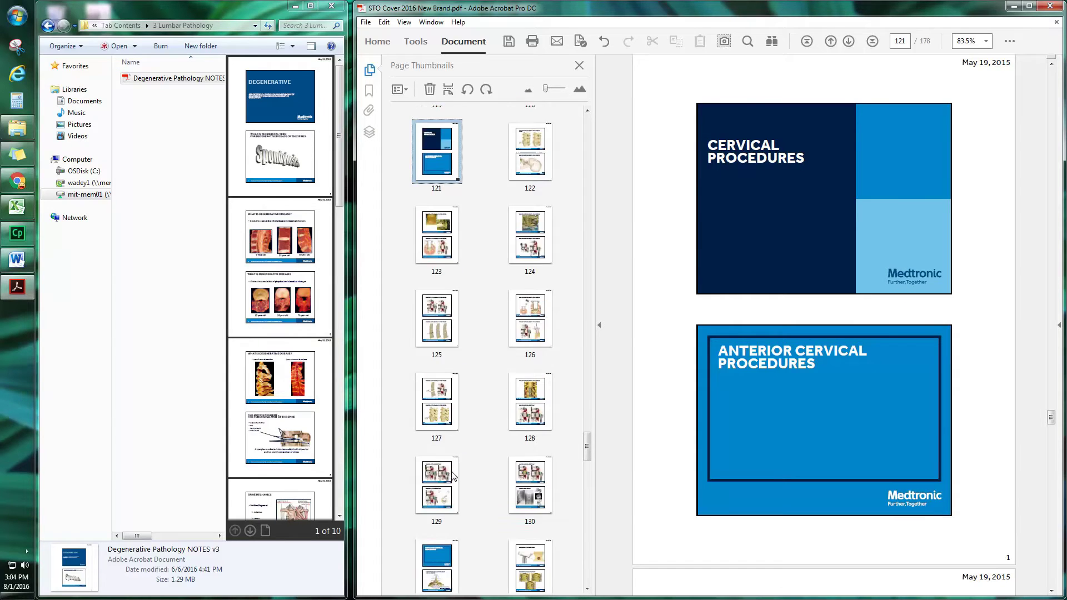
{"action": "scroll", "coordinate": [453, 480], "scroll_direction": "down", "scroll_amount": 4}
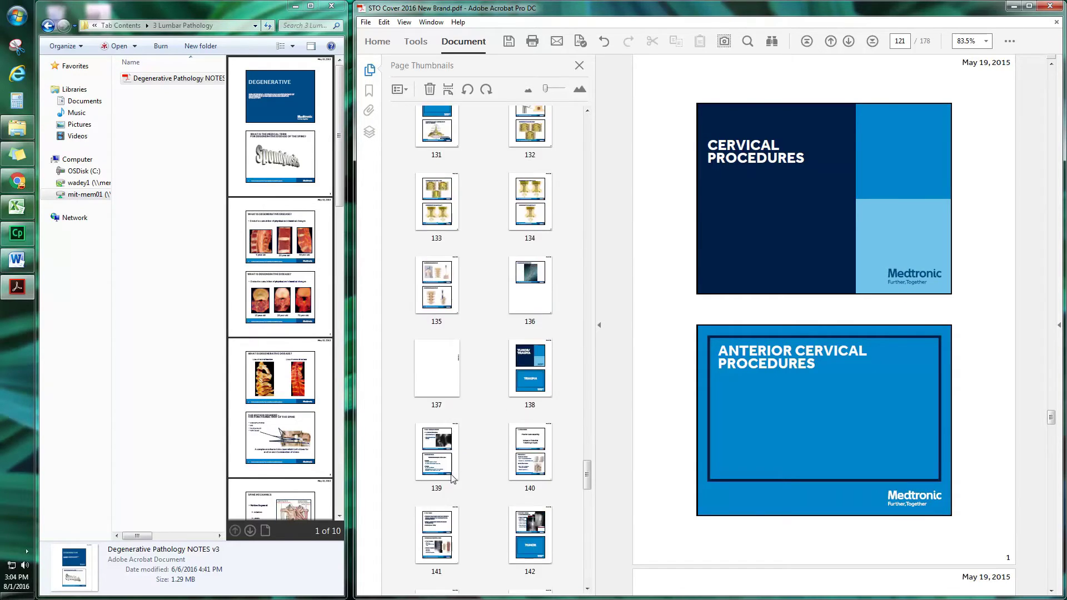
{"action": "left_click", "coordinate": [456, 362]}
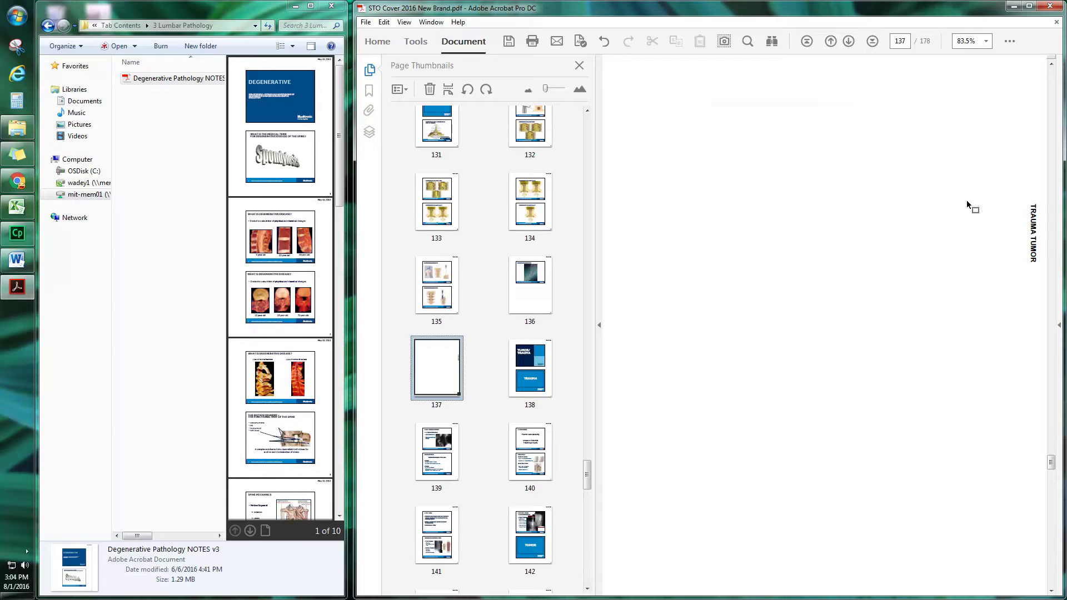
{"action": "left_click", "coordinate": [519, 372]}
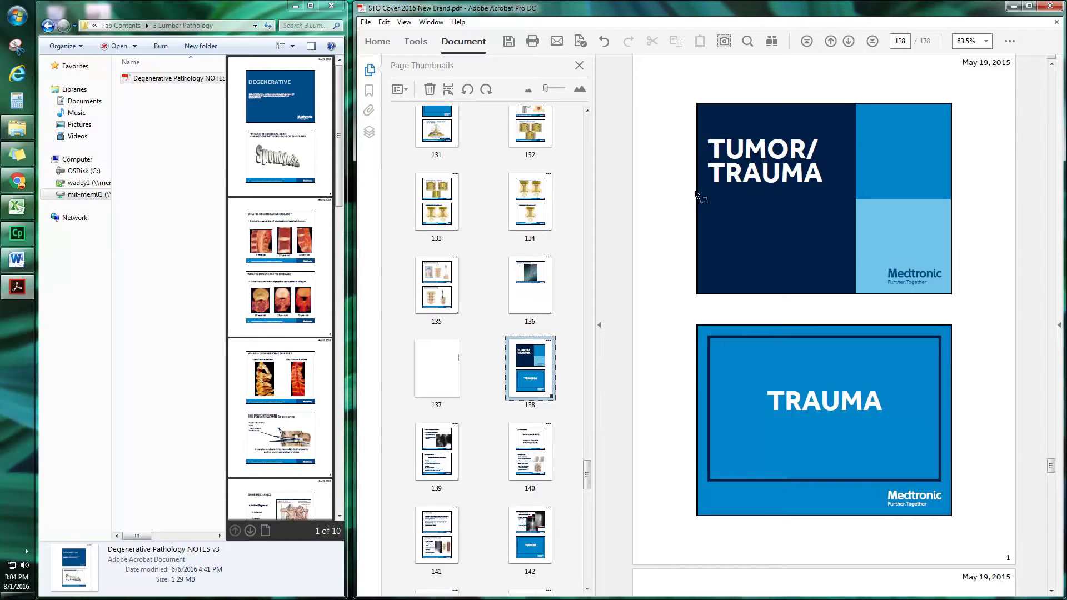
- Check the Deformity tab on page 149 and the first page of its presentation on page 150
{"action": "scroll", "coordinate": [466, 481], "scroll_direction": "down", "scroll_amount": 7}
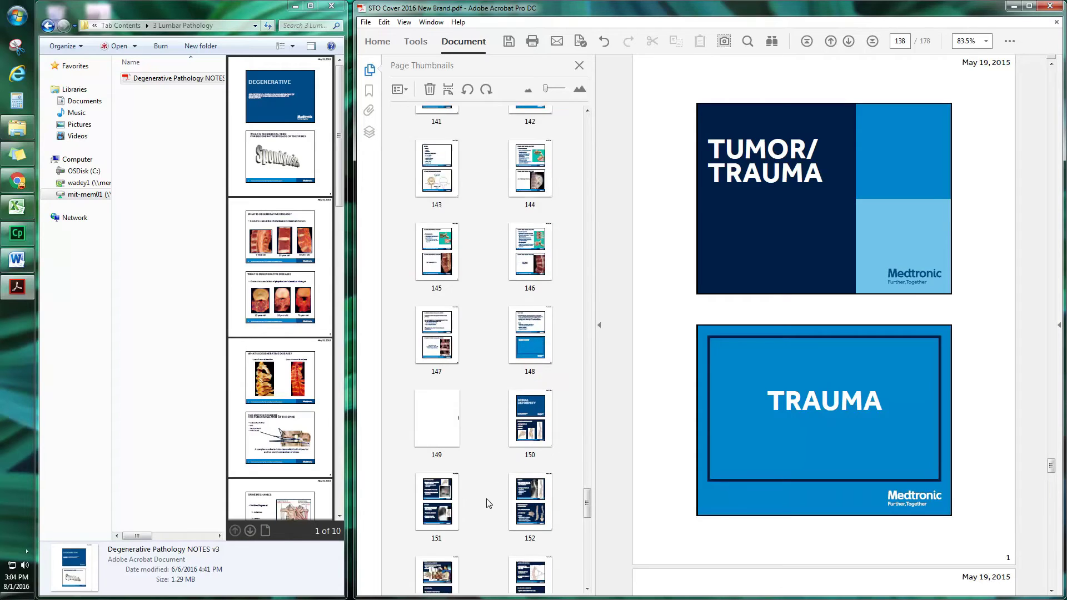
{"action": "left_click", "coordinate": [442, 270]}
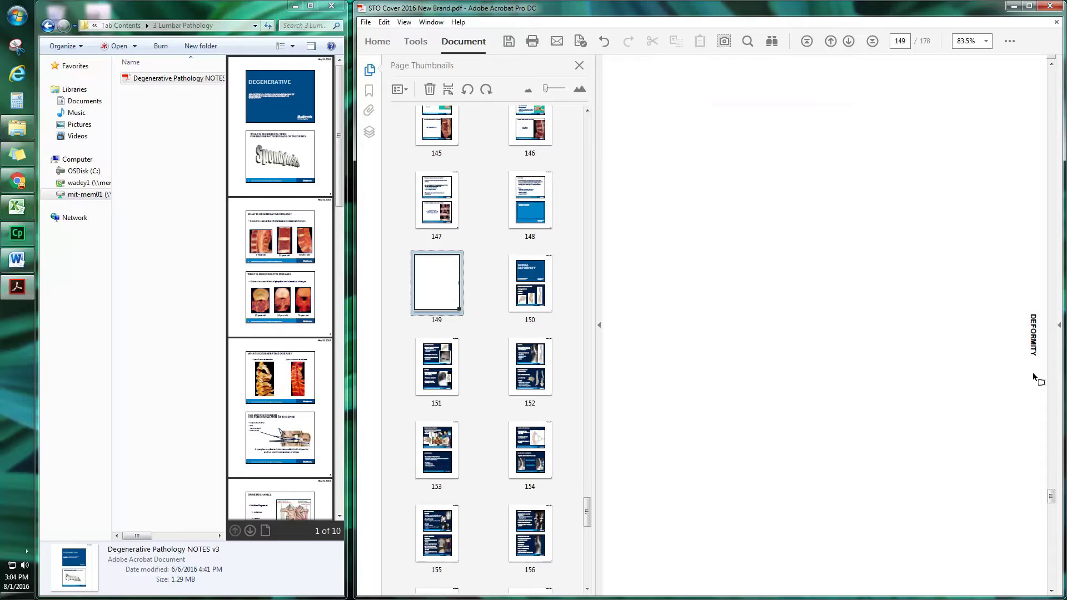
{"action": "scroll", "coordinate": [433, 467], "scroll_direction": "down", "scroll_amount": 3}
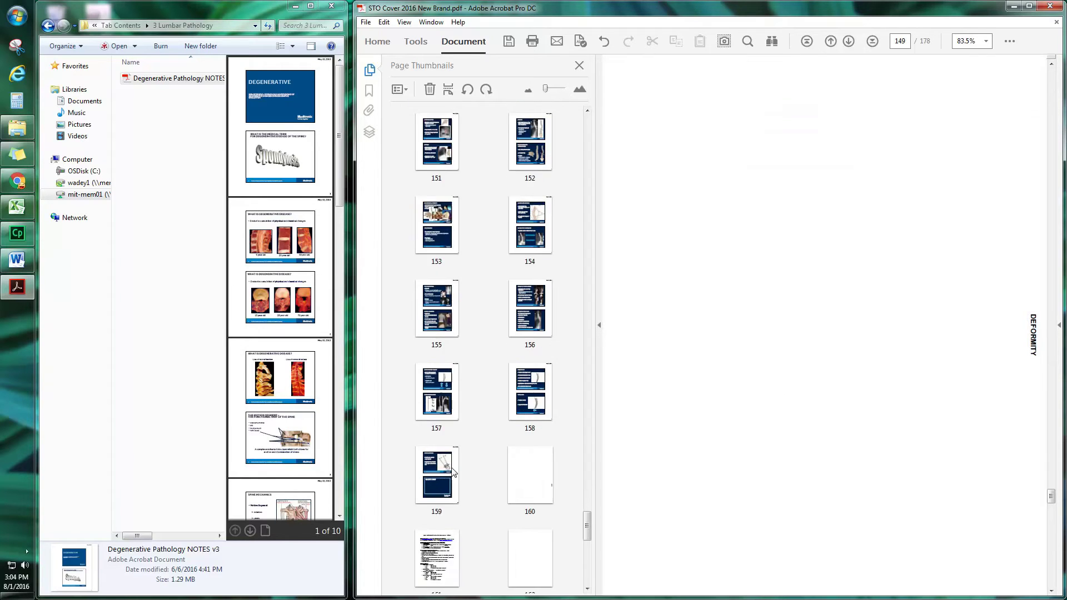
{"action": "scroll", "coordinate": [453, 472], "scroll_direction": "up", "scroll_amount": 3}
{"action": "left_click", "coordinate": [539, 237]}
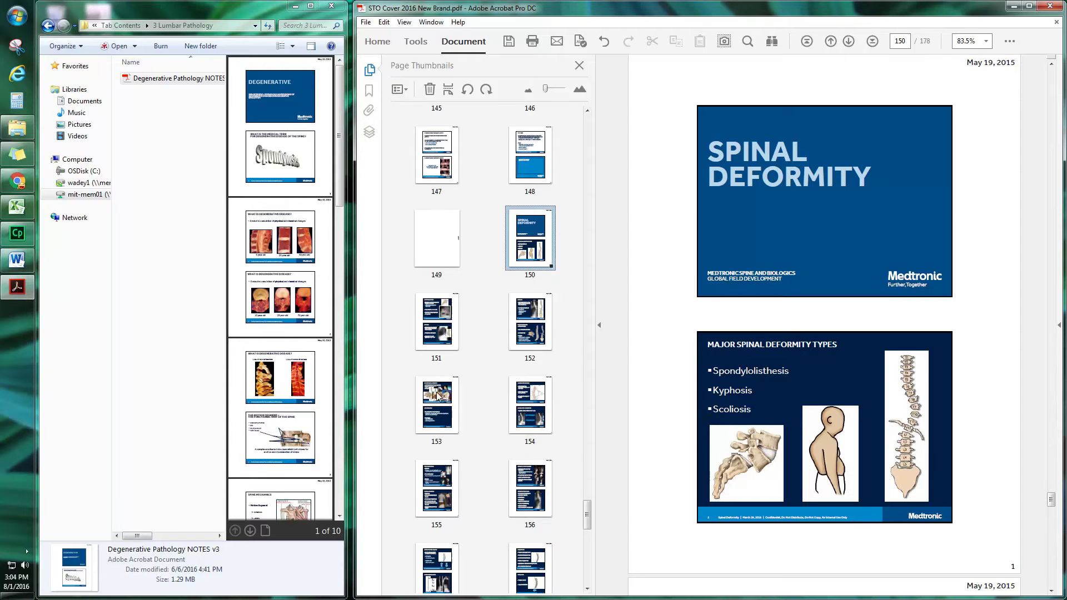
- Check the Legal tab on page 160 and the handout behind it on page 161
{"action": "scroll", "coordinate": [495, 424], "scroll_direction": "down", "scroll_amount": 5}
{"action": "left_click", "coordinate": [534, 265]}
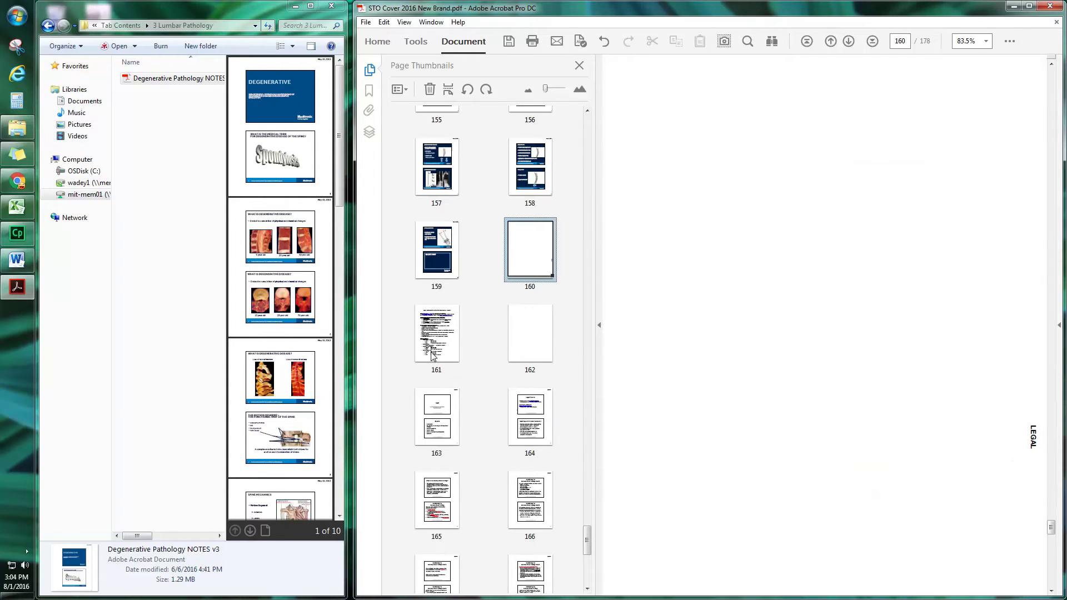
{"action": "left_click", "coordinate": [431, 347]}
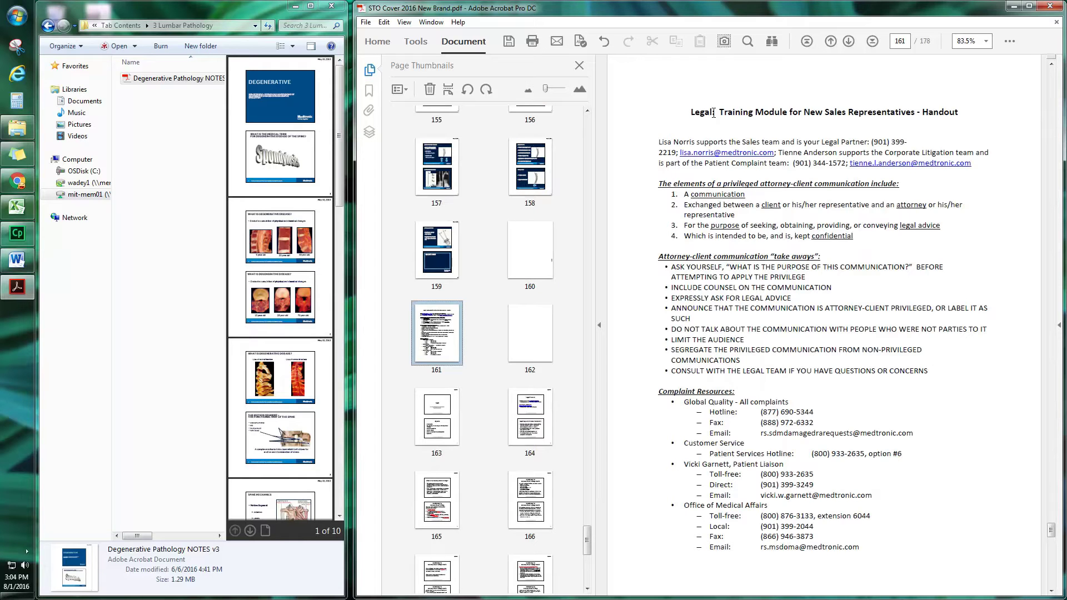
- Check the Reference tab on page 177 and the extra instruments letter on page 178
{"action": "scroll", "coordinate": [478, 461], "scroll_direction": "down", "scroll_amount": 6}
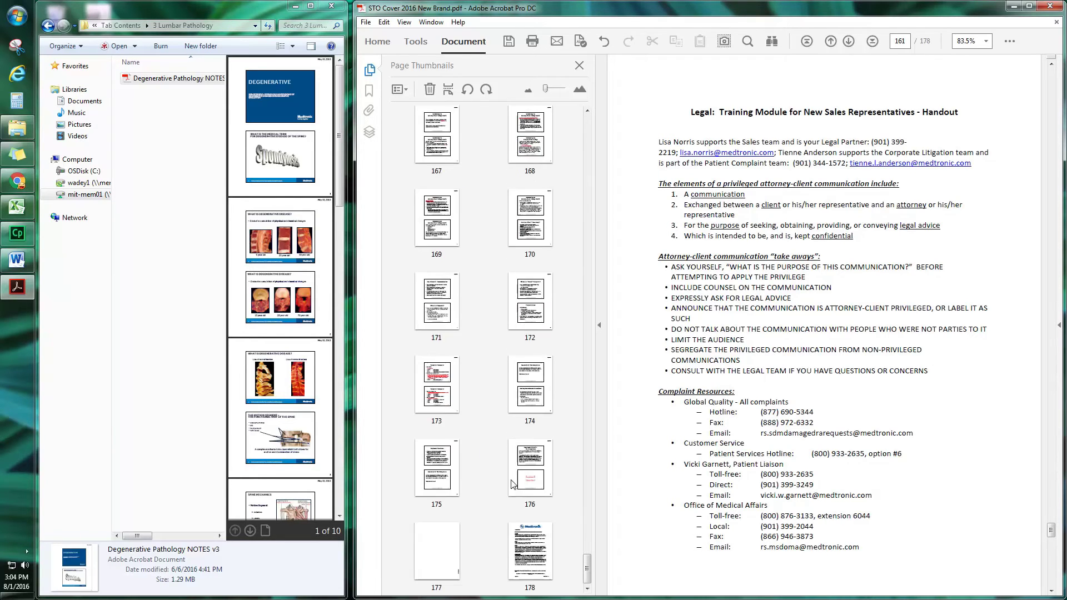
{"action": "left_click", "coordinate": [456, 541]}
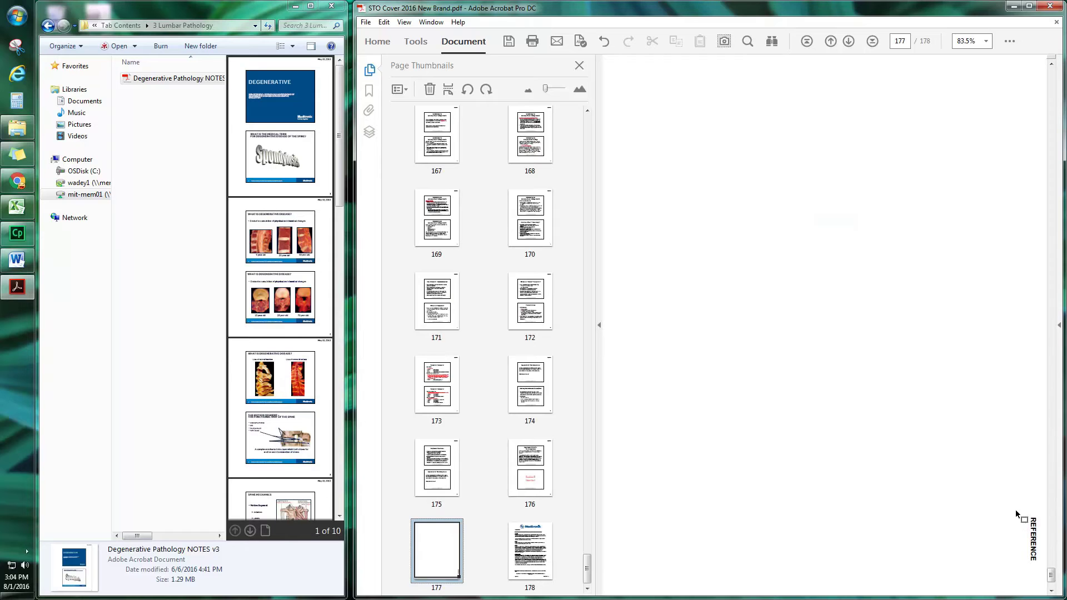
{"action": "left_click", "coordinate": [532, 562]}
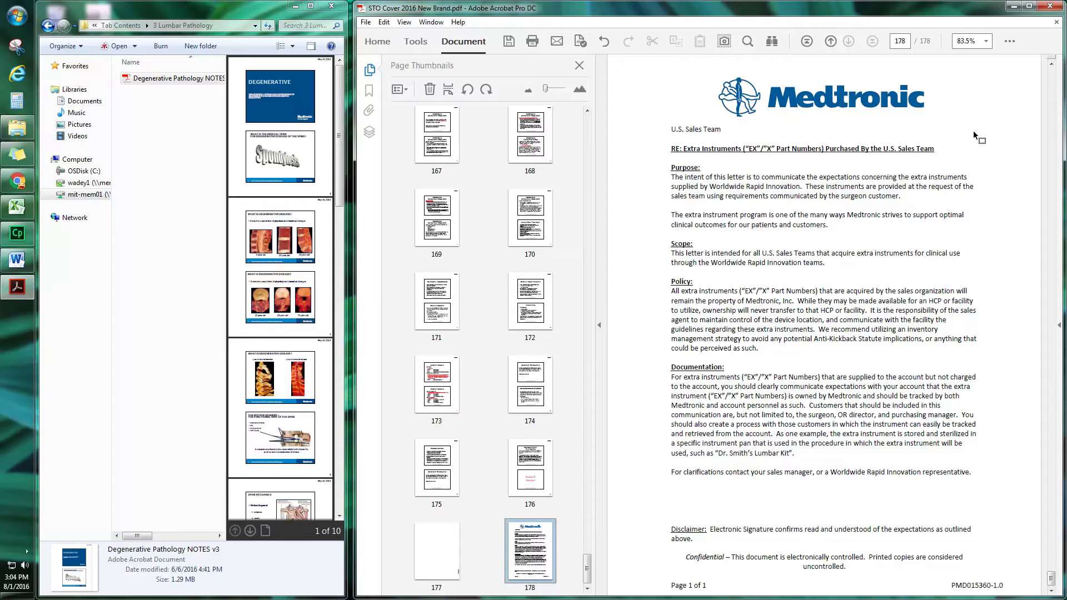
- Preview the PMD15360-1.0 letter in the 10 Reference folder to compare it with page 178 of the binder
{"action": "left_click", "coordinate": [48, 25]}
{"action": "double_click", "coordinate": [152, 183]}
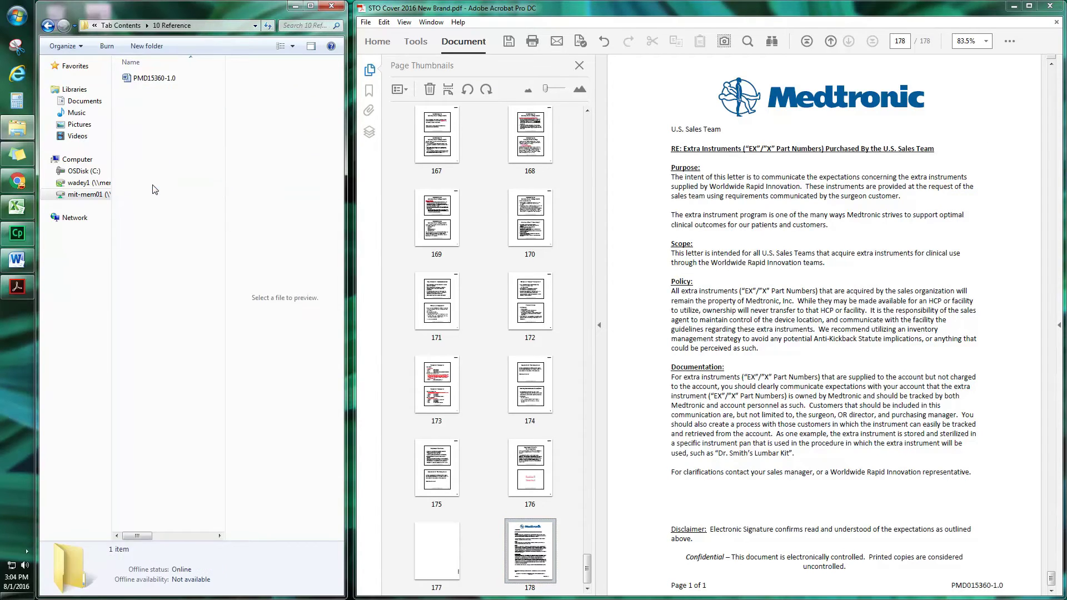
{"action": "left_click", "coordinate": [169, 82]}
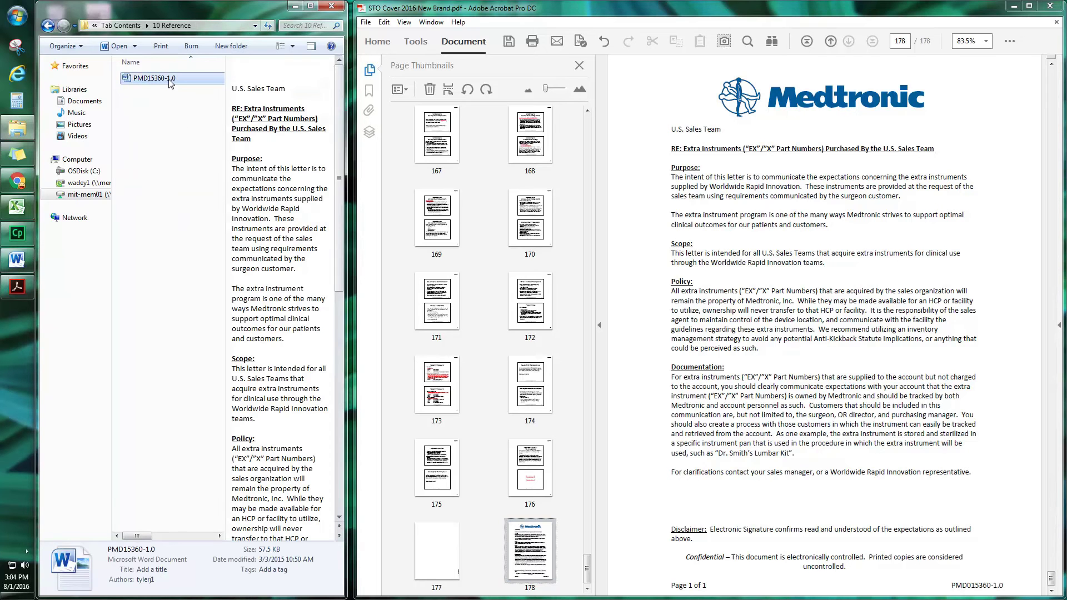
{"action": "left_click_drag", "start_coordinate": [345, 86], "coordinate": [626, 130]}
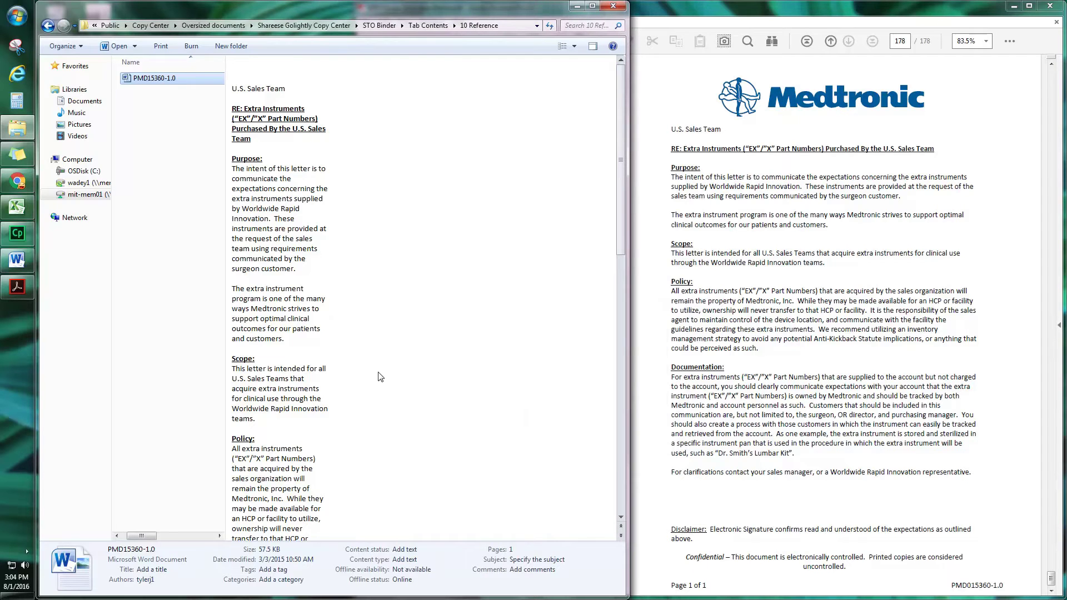
{"action": "scroll", "coordinate": [379, 378], "scroll_direction": "down", "scroll_amount": 2}
{"action": "scroll", "coordinate": [379, 378], "scroll_direction": "up", "scroll_amount": 2}
{"action": "left_click_drag", "start_coordinate": [141, 536], "coordinate": [114, 538]}
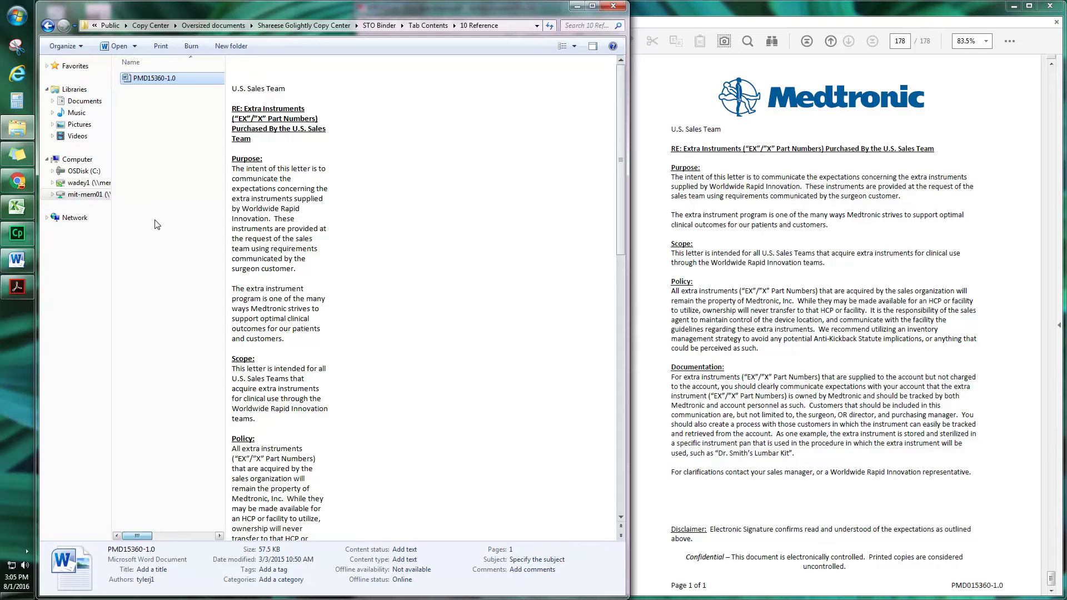
- Check the full PMD15360-1.0 letter in Word, close it, and put away the Word instructions and the folder window
{"action": "double_click", "coordinate": [164, 80]}
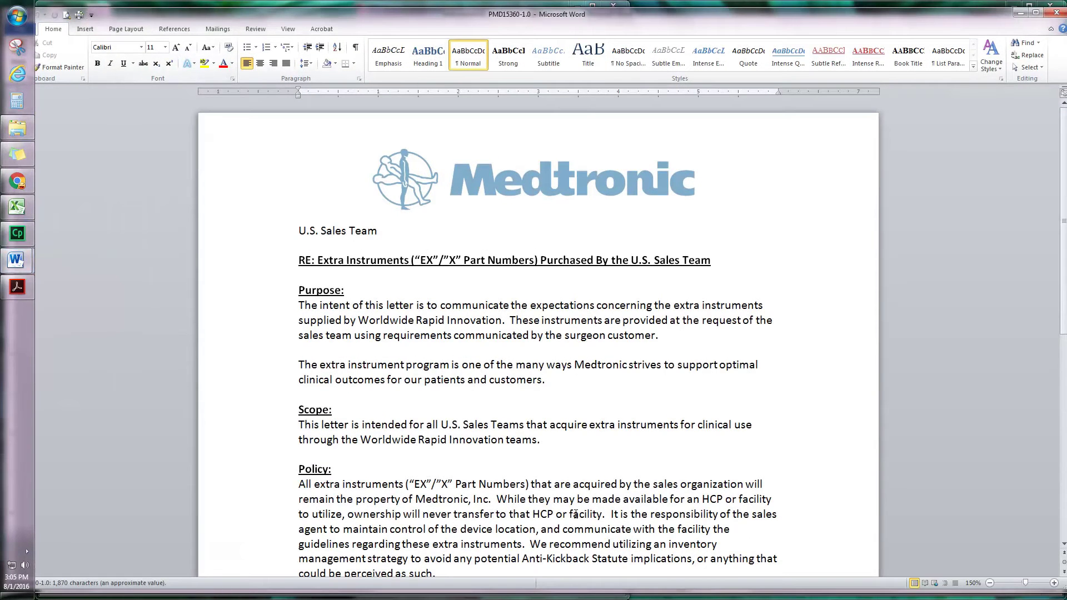
{"action": "left_click", "coordinate": [1056, 15]}
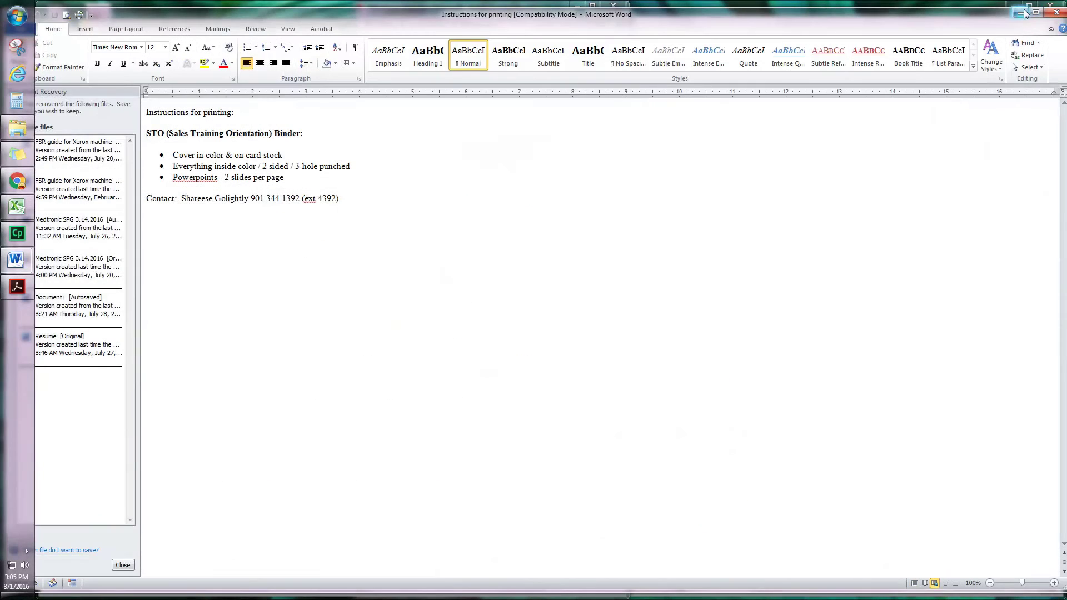
{"action": "left_click", "coordinate": [1023, 12]}
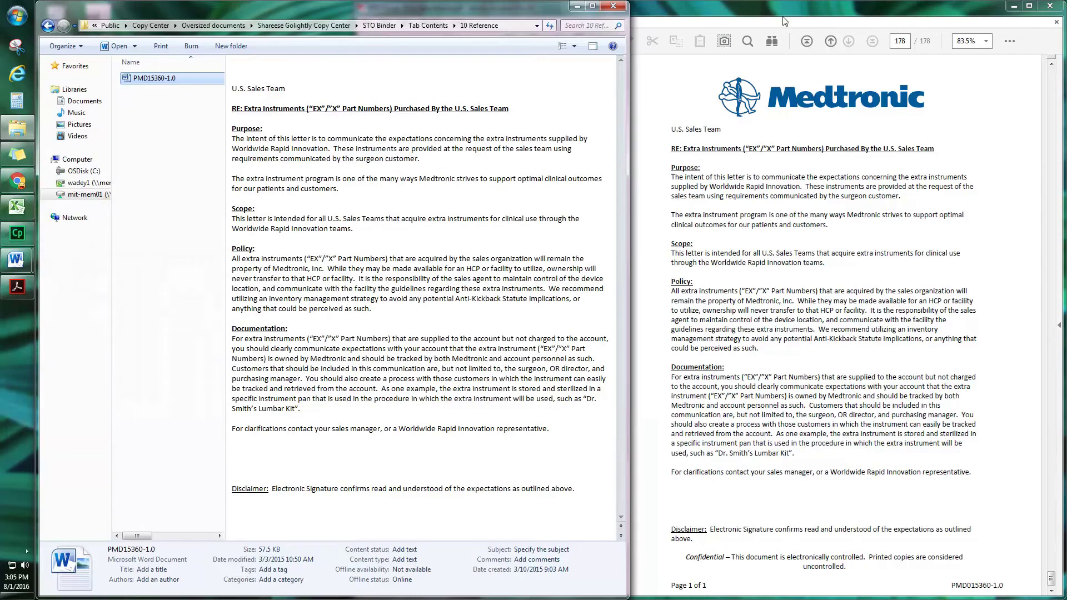
{"action": "left_click", "coordinate": [614, 6]}
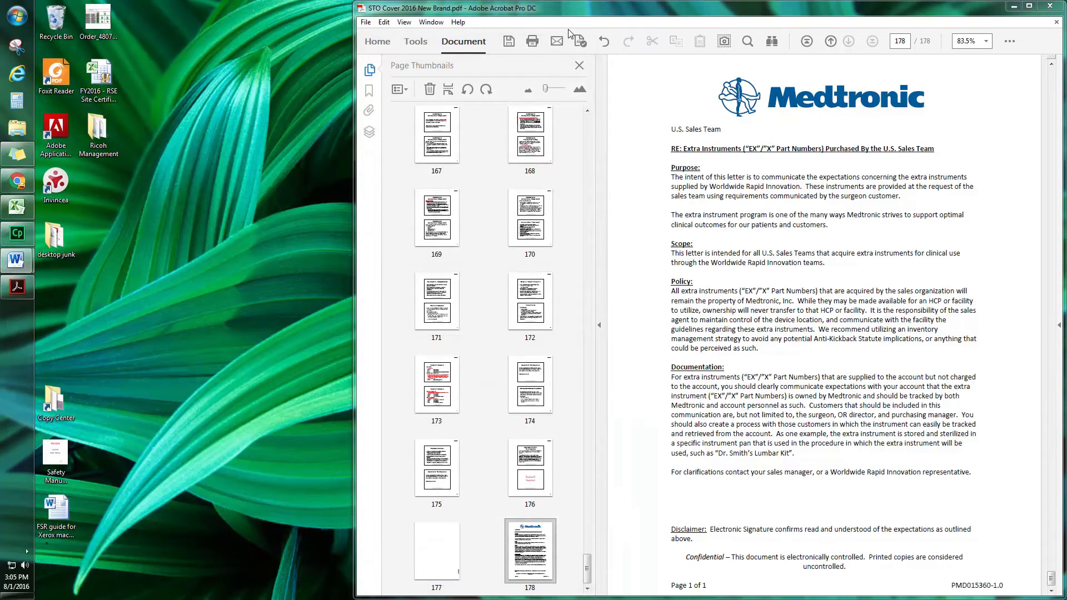
- Save the binder PDF, maximize its window and widen the page thumbnails area to five pages per row
{"action": "left_click", "coordinate": [512, 43]}
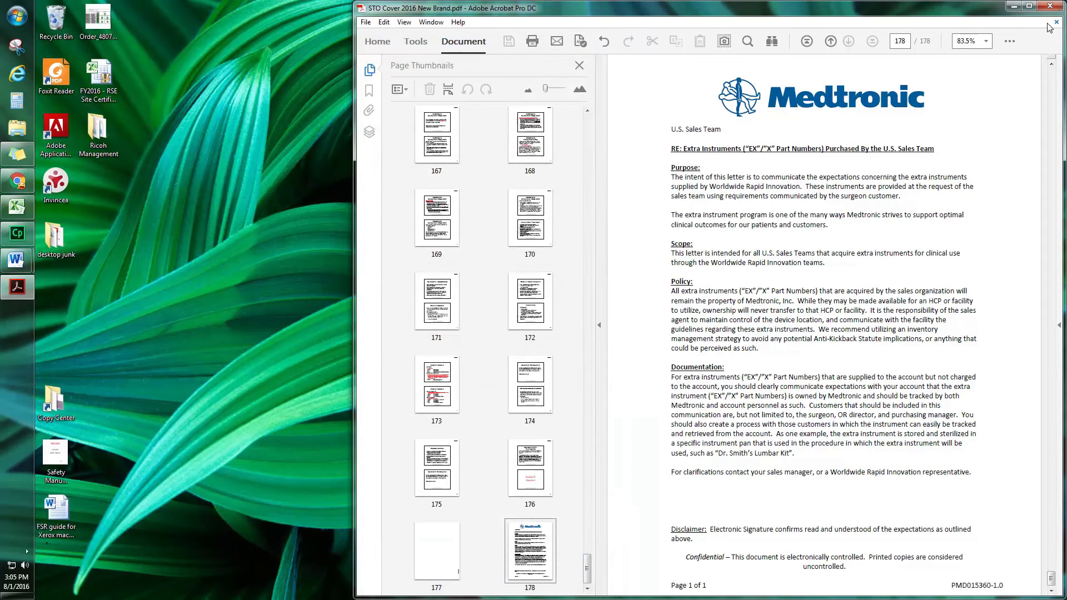
{"action": "left_click", "coordinate": [1029, 6]}
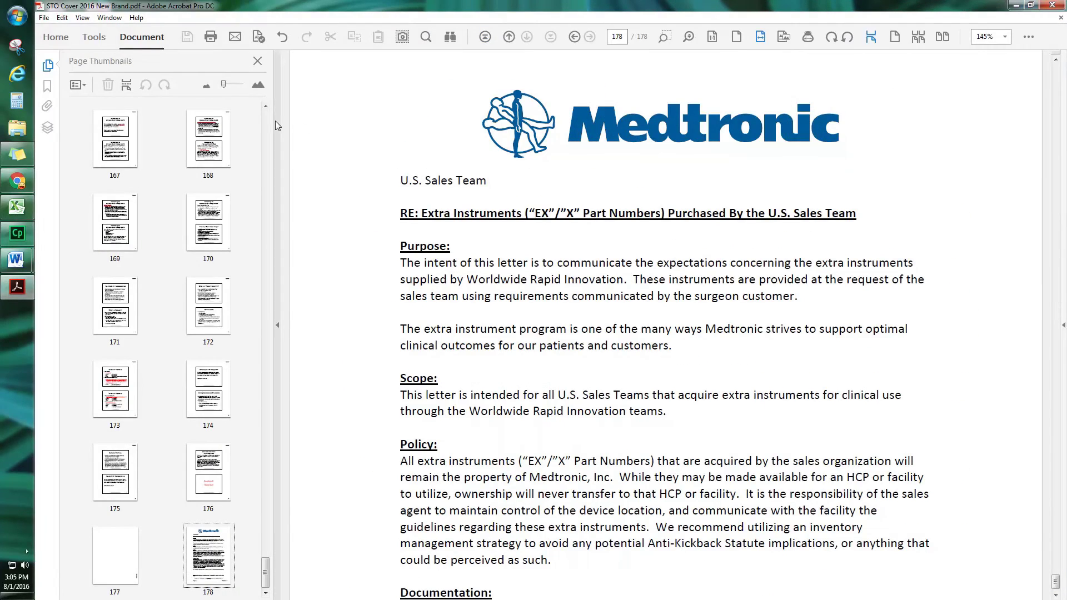
{"action": "left_click_drag", "start_coordinate": [273, 121], "coordinate": [511, 131]}
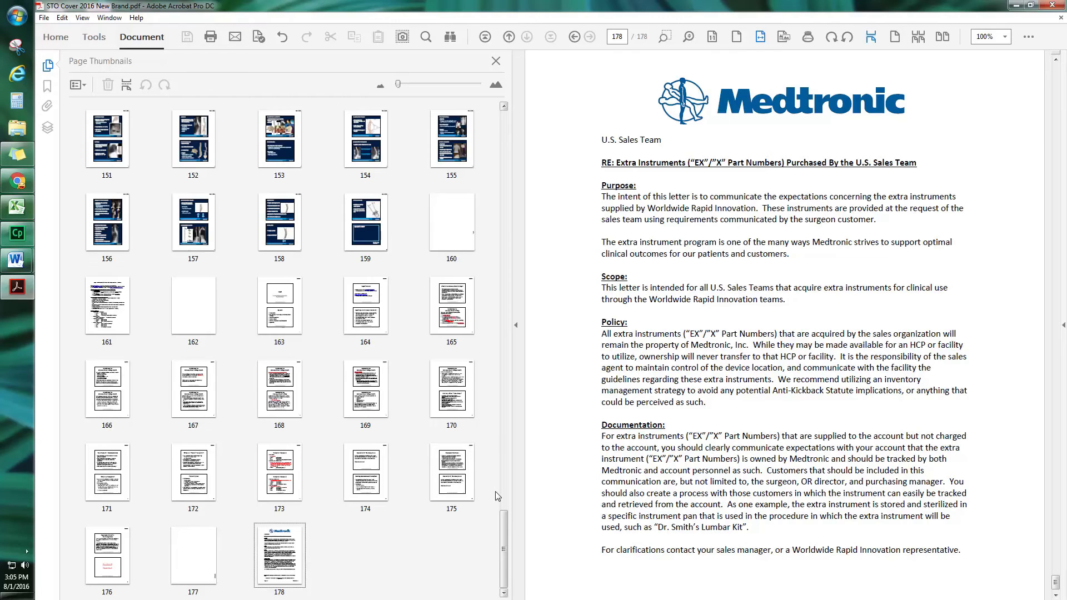
- Check the Spine Overview tab on page 2, Diagnostic Imaging on page 28 and Lumbar Pathology on page 75
{"action": "left_click_drag", "start_coordinate": [503, 547], "coordinate": [503, 222]}
{"action": "scroll", "coordinate": [545, 165], "scroll_direction": "up", "scroll_amount": 10}
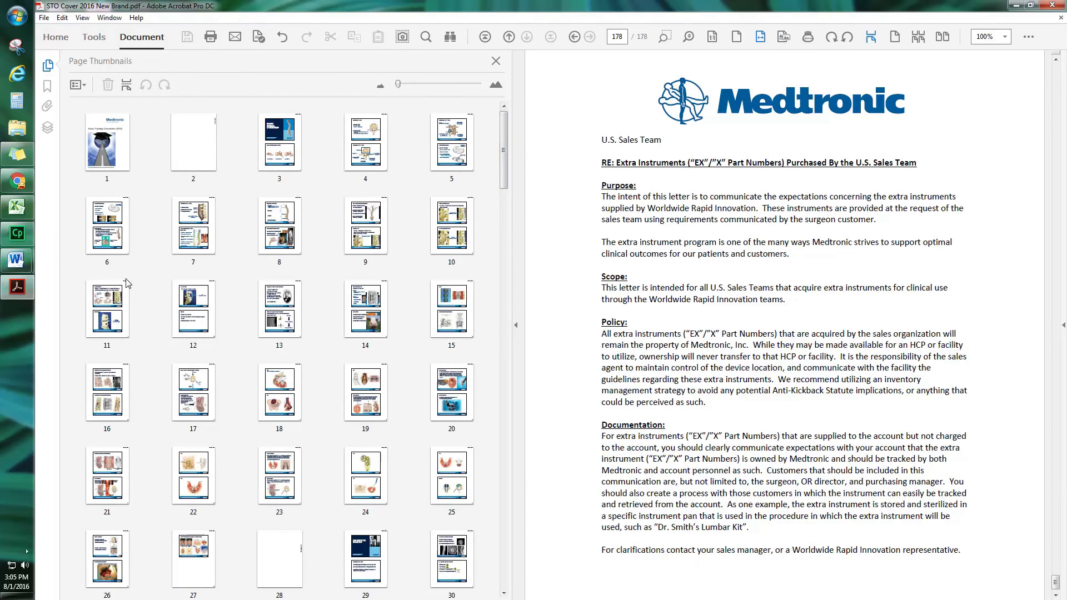
{"action": "left_click", "coordinate": [206, 150]}
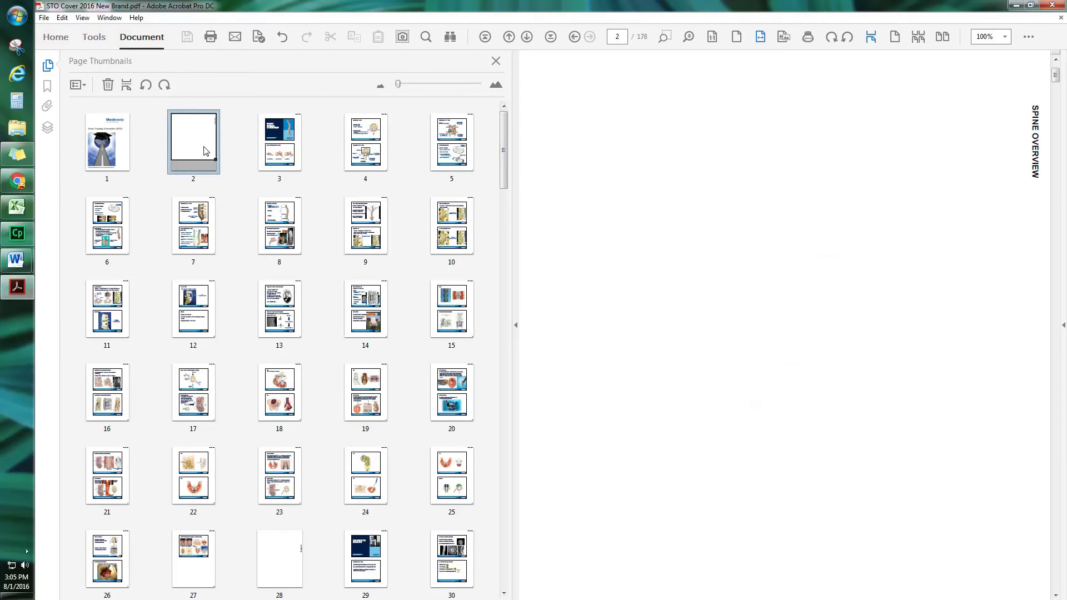
{"action": "scroll", "coordinate": [277, 438], "scroll_direction": "down", "scroll_amount": 5}
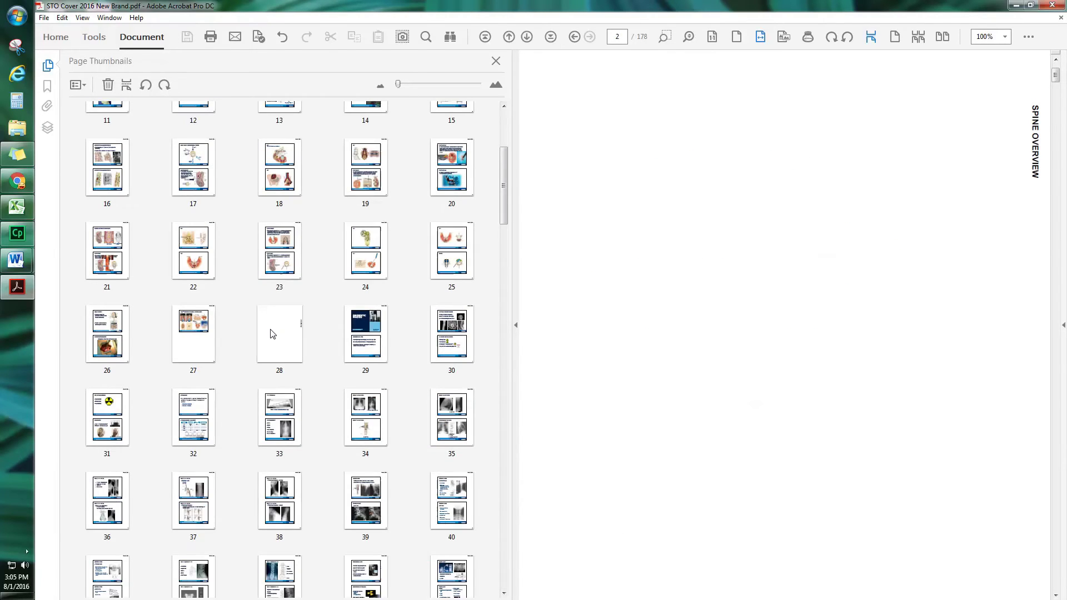
{"action": "left_click", "coordinate": [272, 333]}
{"action": "scroll", "coordinate": [278, 361], "scroll_direction": "down", "scroll_amount": 5}
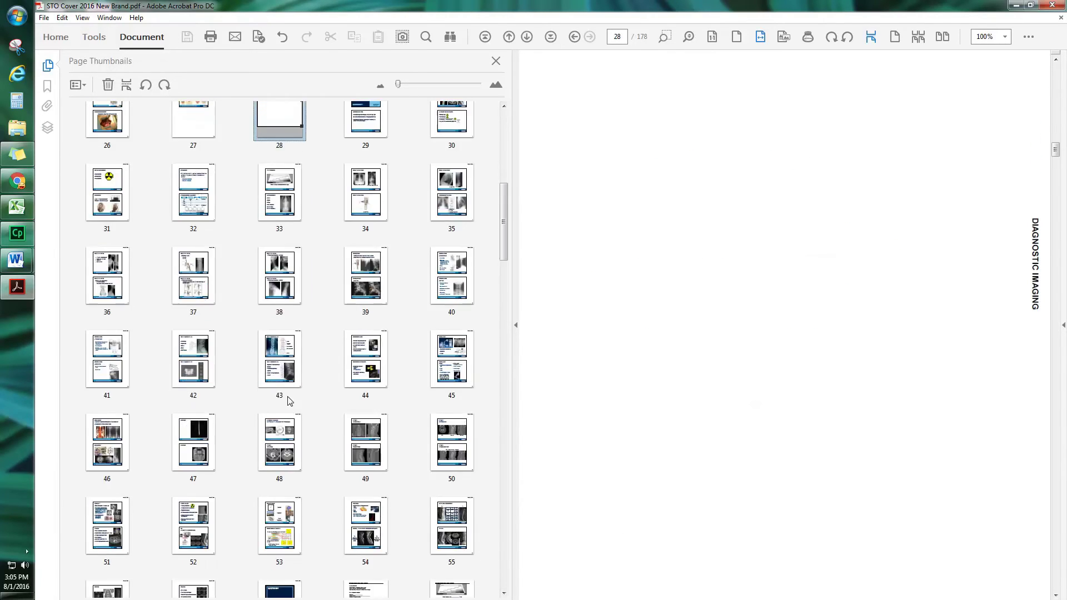
{"action": "scroll", "coordinate": [285, 407], "scroll_direction": "down", "scroll_amount": 3}
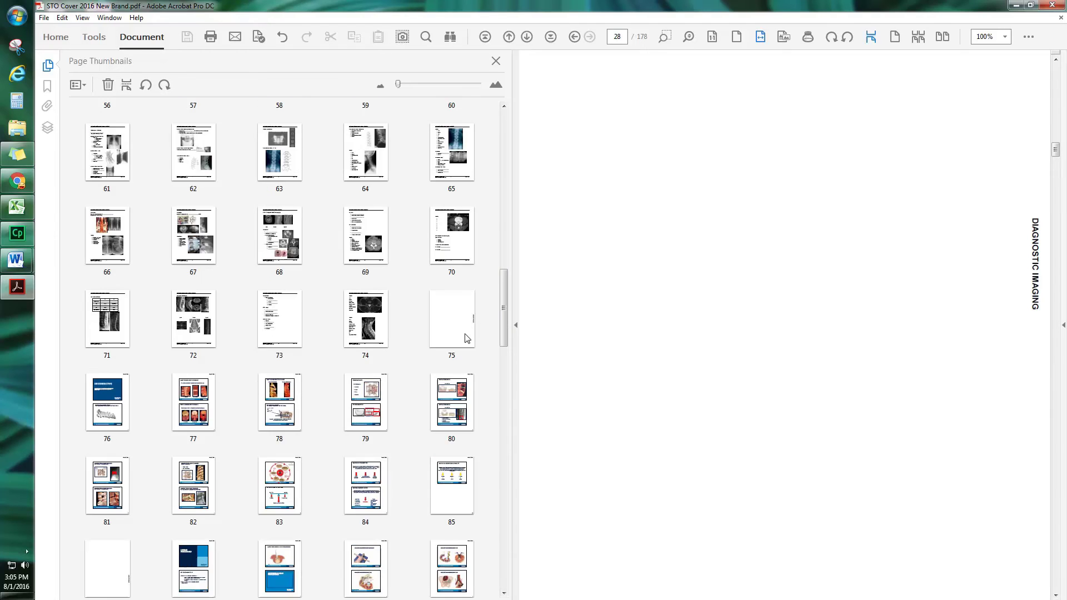
{"action": "left_click", "coordinate": [458, 321]}
- Check the Lumbar Procedure tab on page 86, the tab on page 111 and Cervical Procedure on page 120
{"action": "scroll", "coordinate": [449, 405], "scroll_direction": "down", "scroll_amount": 3}
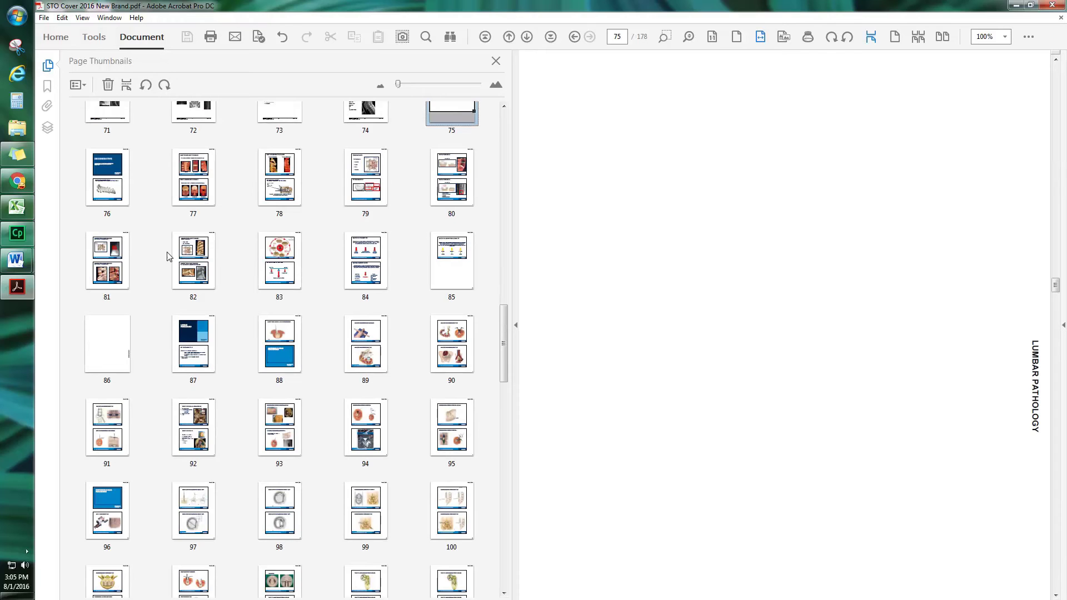
{"action": "left_click", "coordinate": [108, 356]}
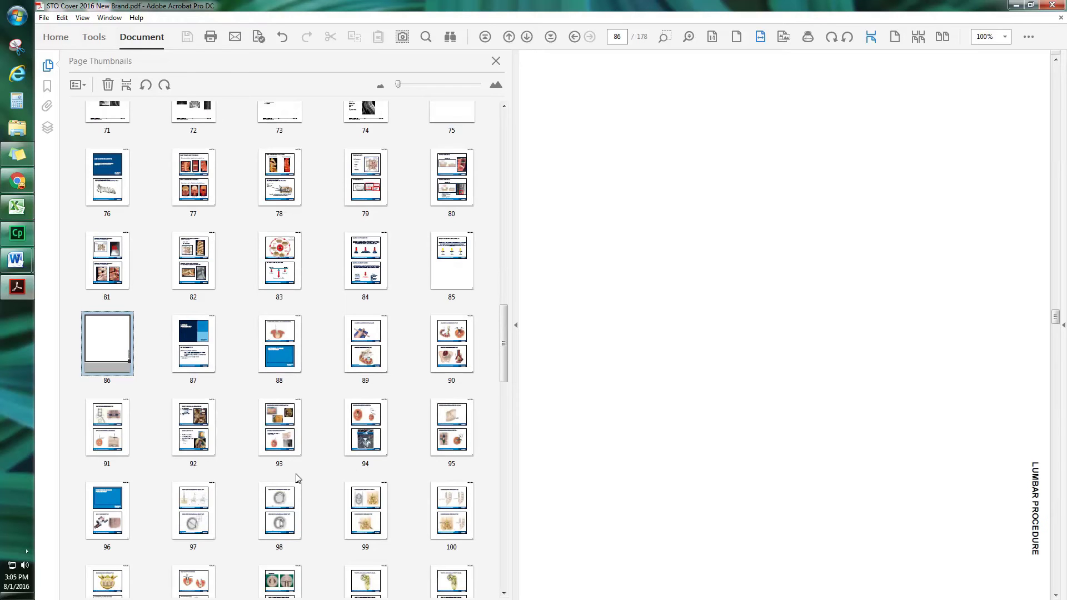
{"action": "scroll", "coordinate": [463, 519], "scroll_direction": "down", "scroll_amount": 6}
{"action": "scroll", "coordinate": [464, 519], "scroll_direction": "down", "scroll_amount": 2}
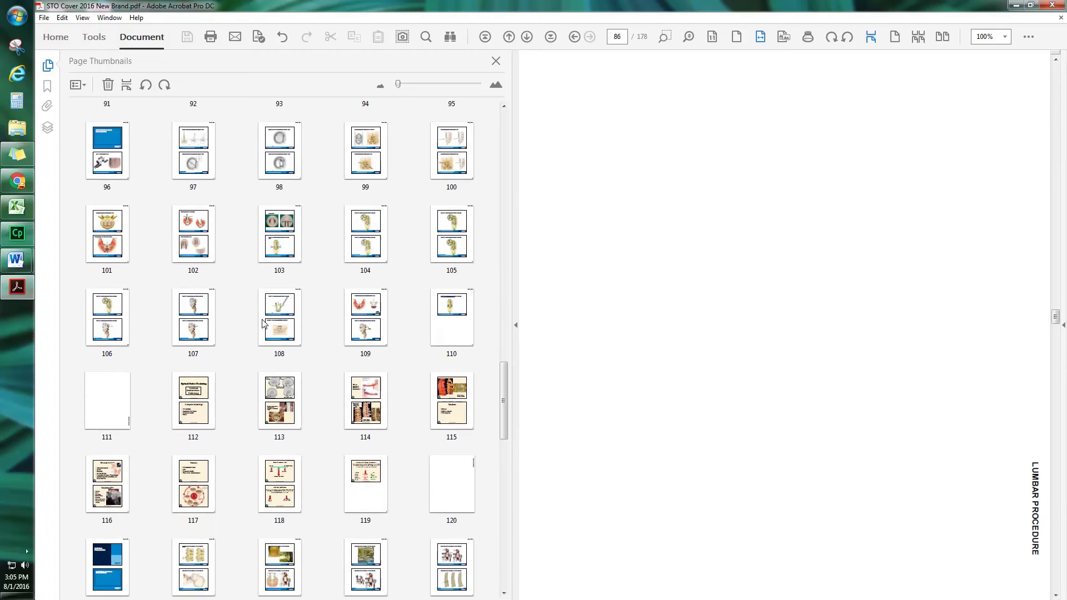
{"action": "left_click", "coordinate": [93, 404]}
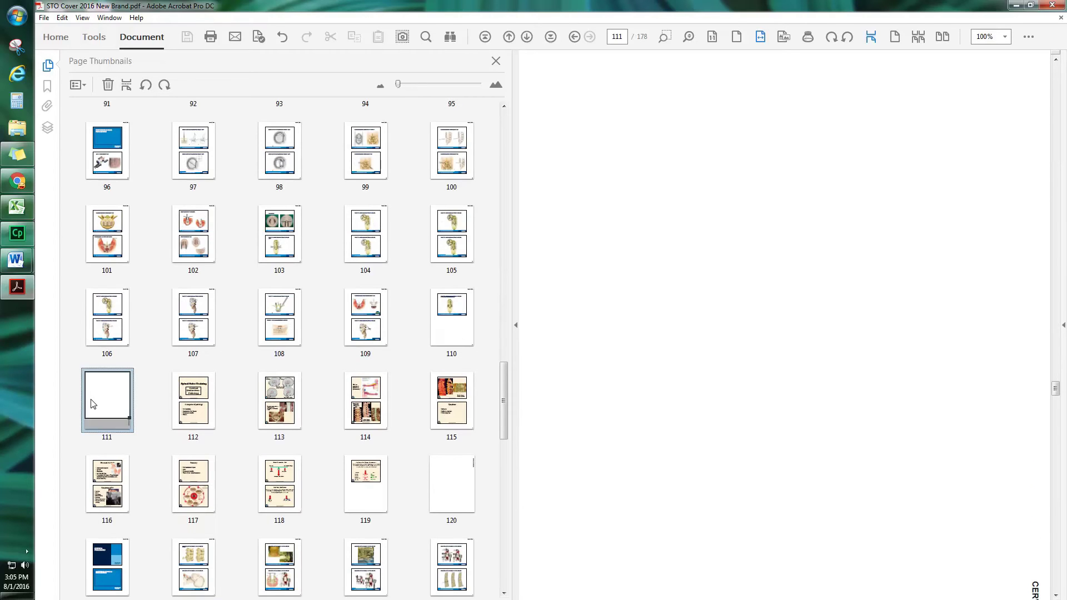
{"action": "left_click", "coordinate": [461, 497]}
- Check the Trauma Tumor tab on page 137, Deformity on page 149 and Legal on page 160
{"action": "scroll", "coordinate": [406, 477], "scroll_direction": "down", "scroll_amount": 6}
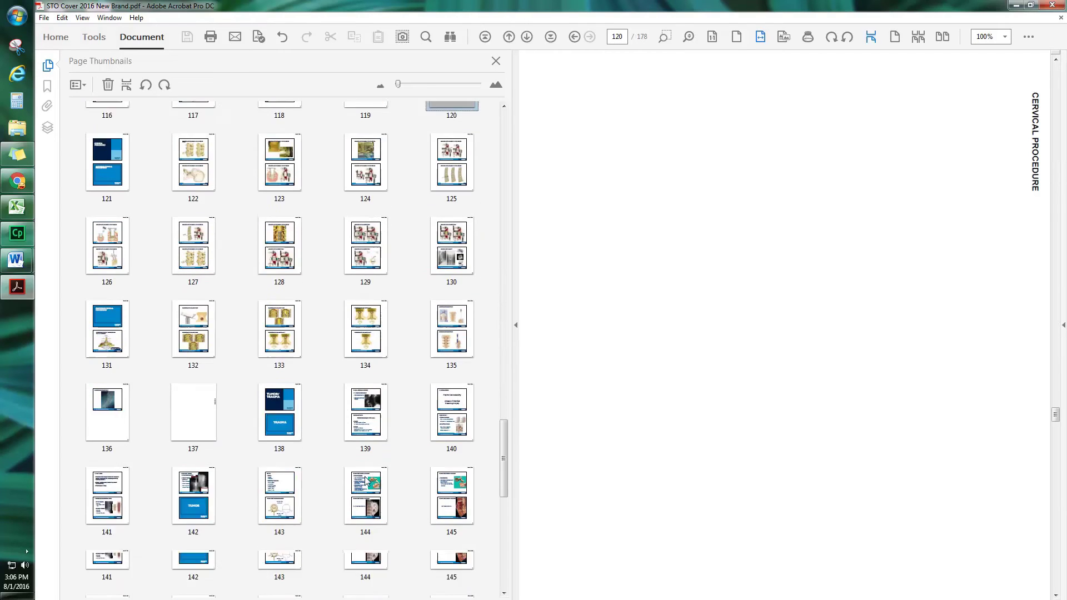
{"action": "left_click", "coordinate": [180, 363]}
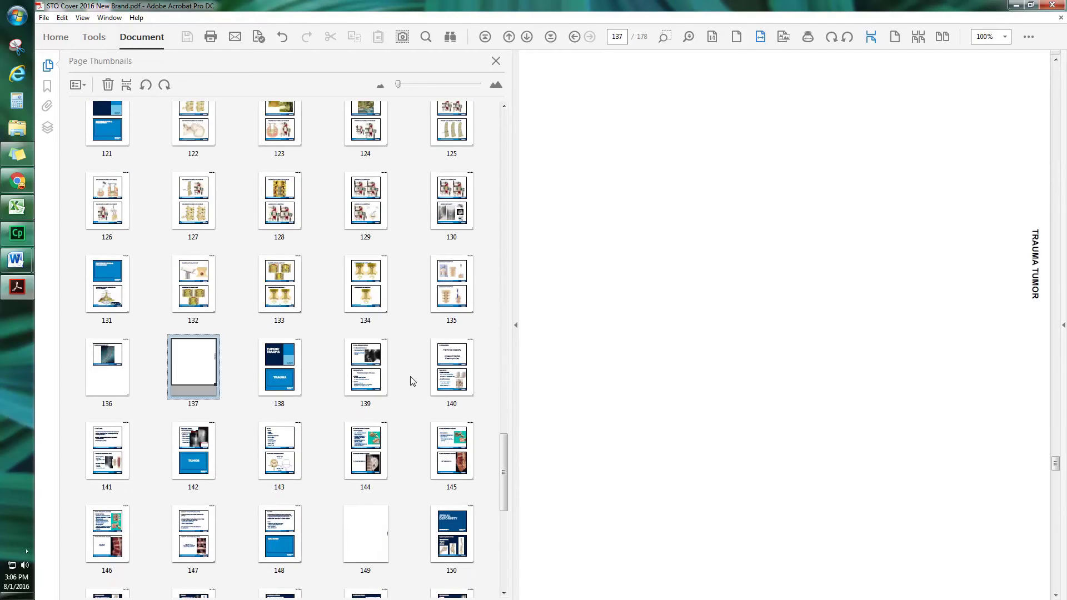
{"action": "left_click", "coordinate": [379, 542]}
{"action": "scroll", "coordinate": [374, 536], "scroll_direction": "down", "scroll_amount": 2}
{"action": "scroll", "coordinate": [375, 536], "scroll_direction": "down", "scroll_amount": 5}
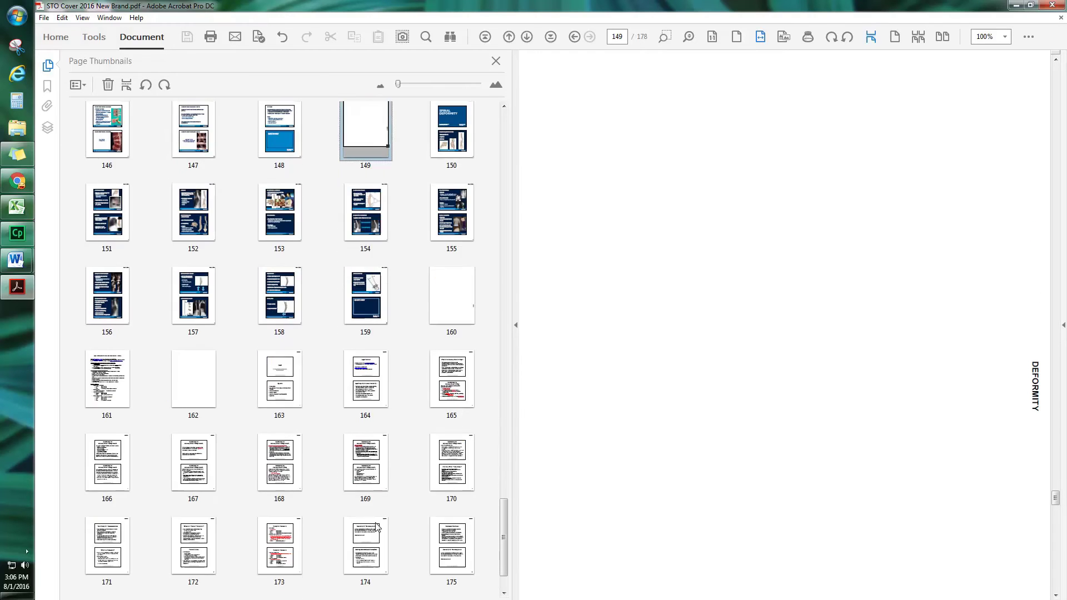
{"action": "left_click", "coordinate": [444, 304]}
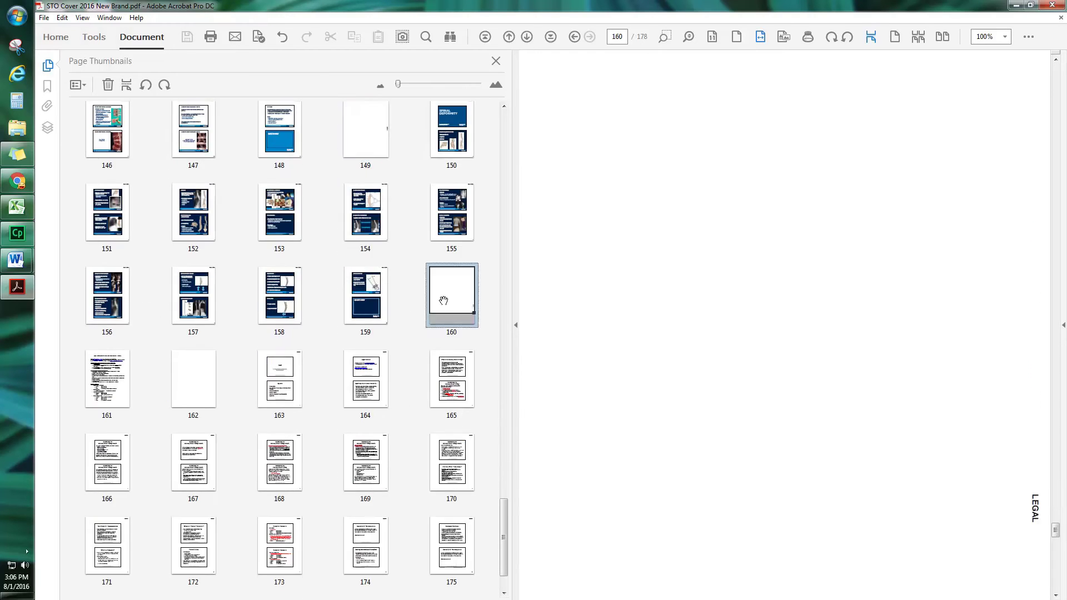
- Compare page 162 with the Legal tab on page 160
{"action": "left_click", "coordinate": [187, 384]}
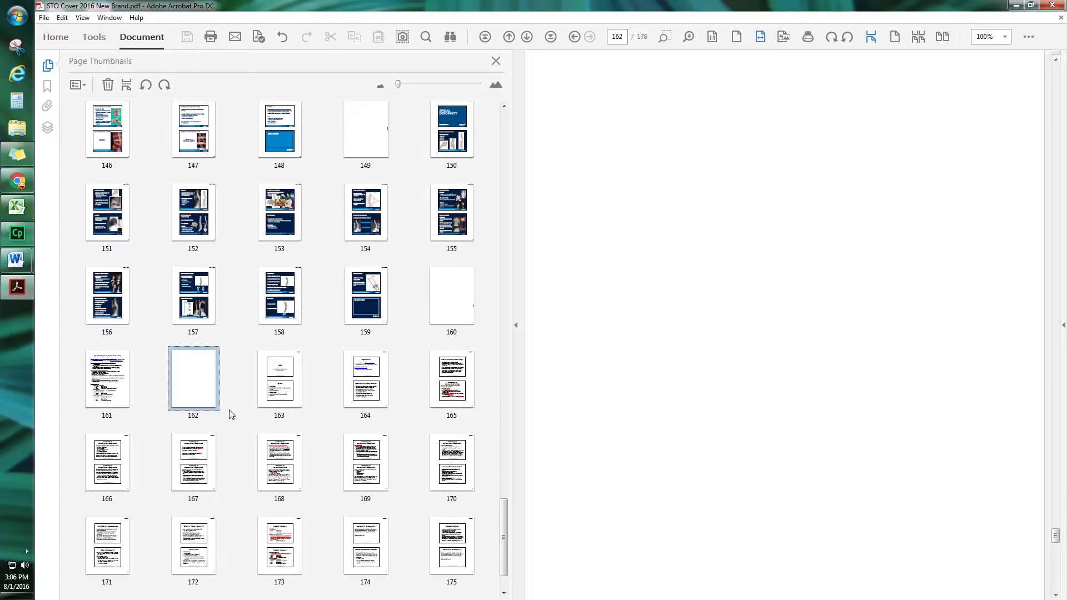
{"action": "left_click", "coordinate": [450, 290]}
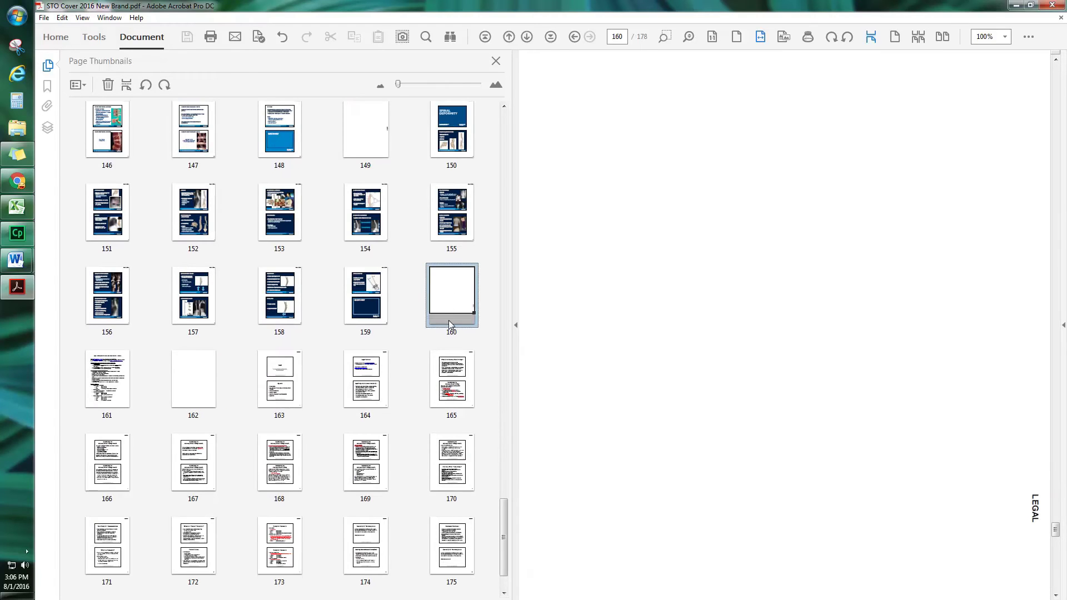
{"action": "left_click", "coordinate": [205, 391]}
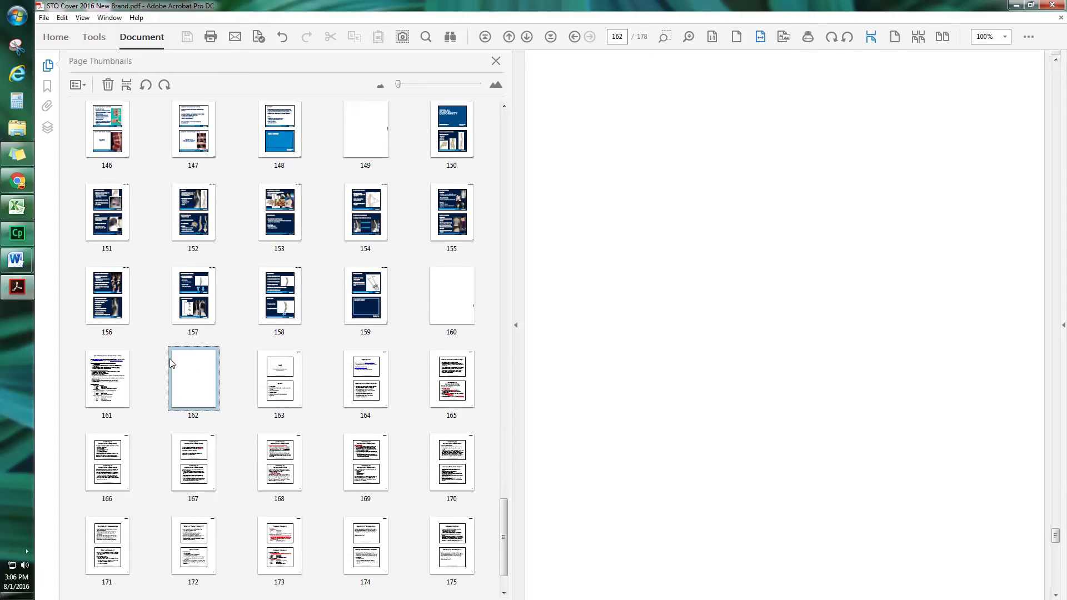
- Display one full page at a time and check the Legal tab on page 160 and the Reference tab on page 177
{"action": "left_click", "coordinate": [896, 38]}
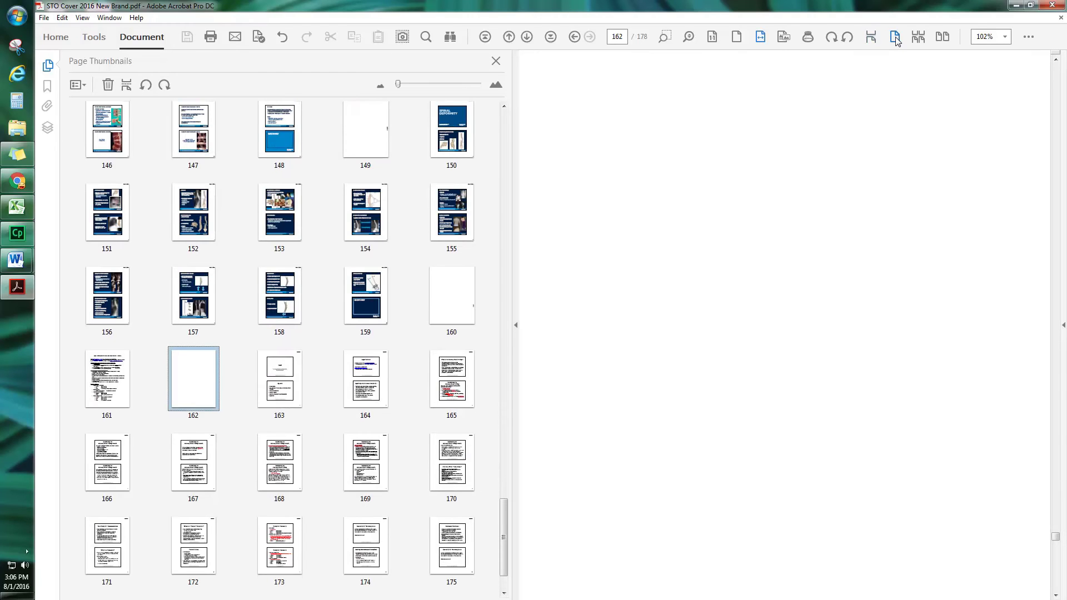
{"action": "left_click", "coordinate": [736, 37]}
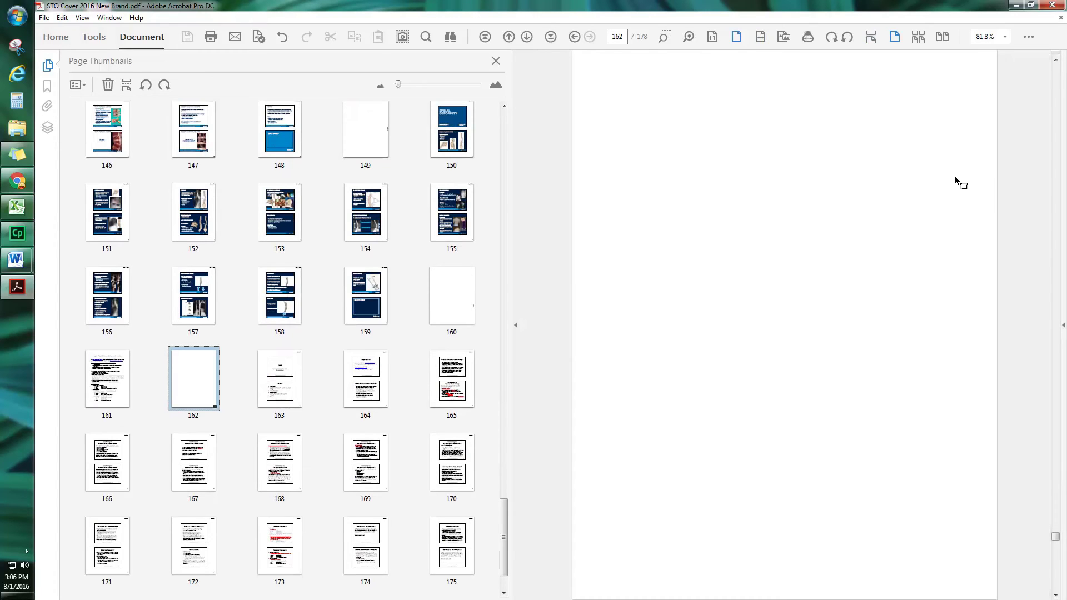
{"action": "left_click", "coordinate": [458, 315]}
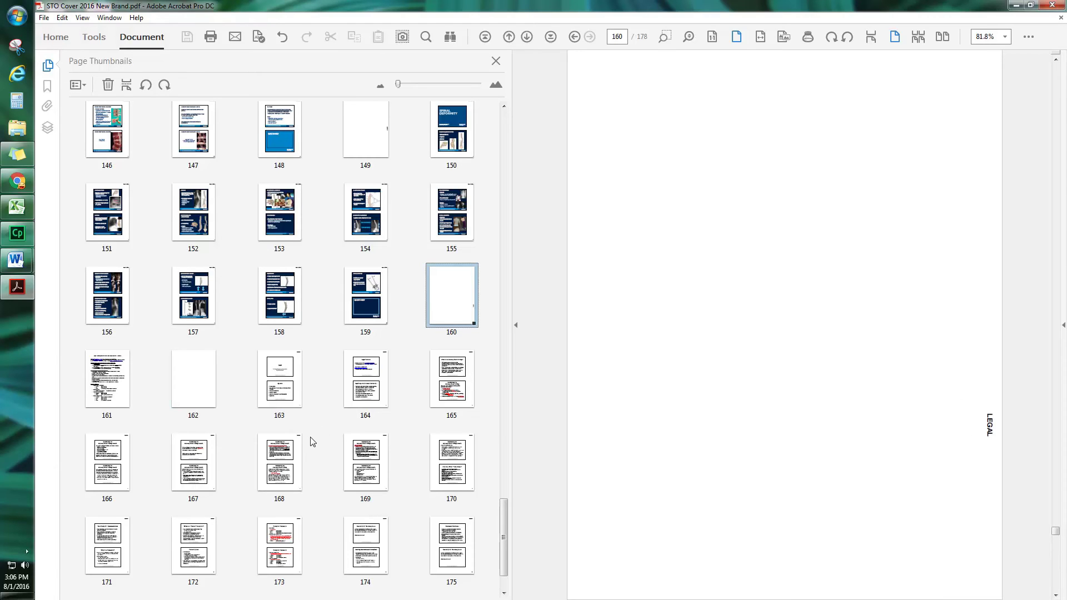
{"action": "scroll", "coordinate": [311, 446], "scroll_direction": "down", "scroll_amount": 1}
{"action": "left_click", "coordinate": [189, 551]}
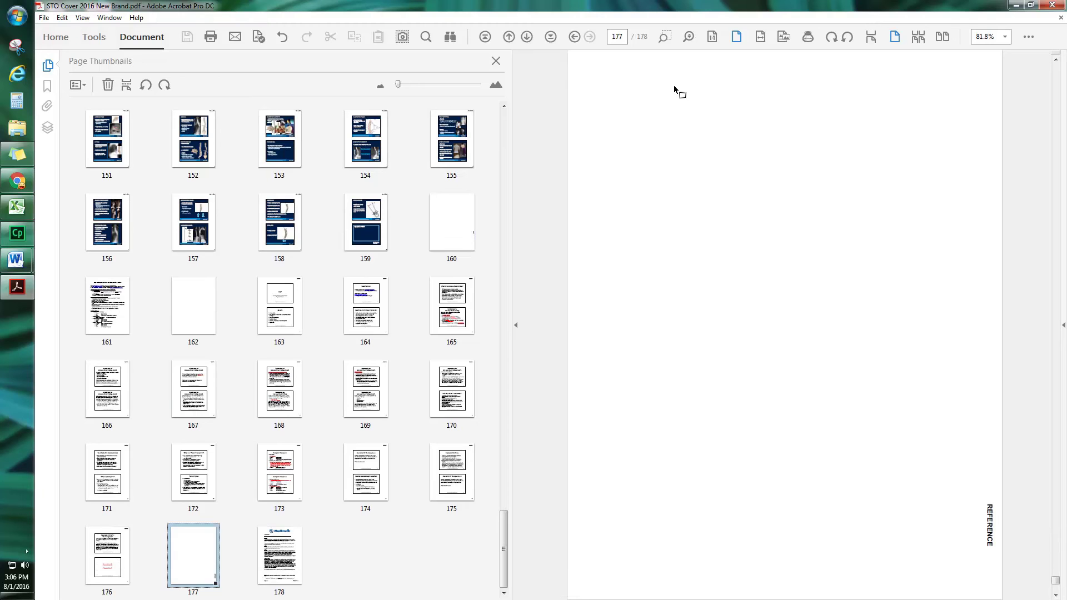
- Print all pages of the binder to the MEMMDPS001_HOLD printer with oversized pages shrunk to fit
{"action": "left_click", "coordinate": [42, 18]}
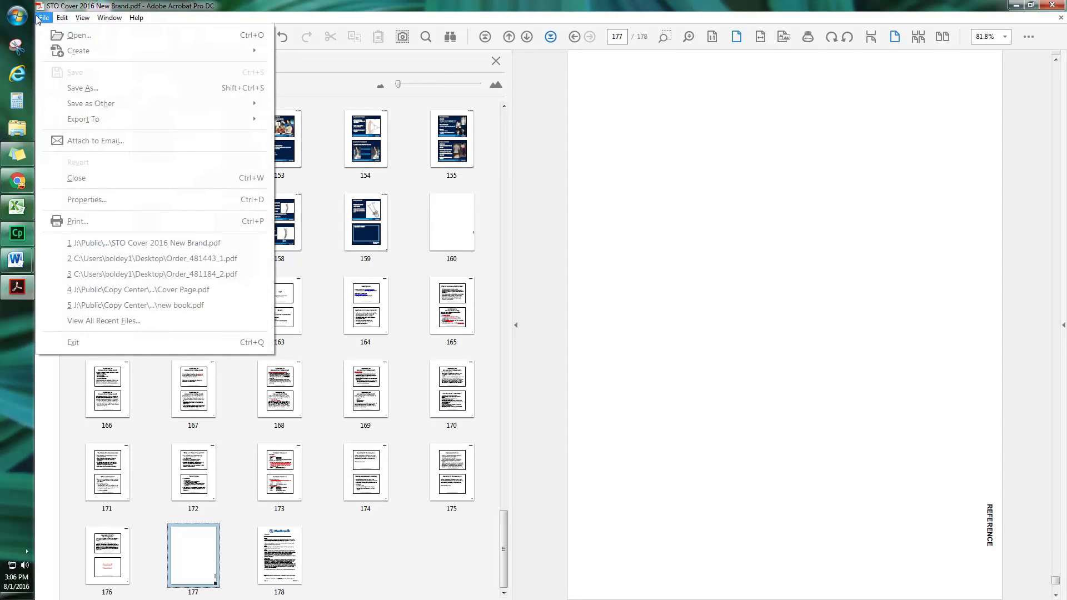
{"action": "left_click", "coordinate": [83, 223]}
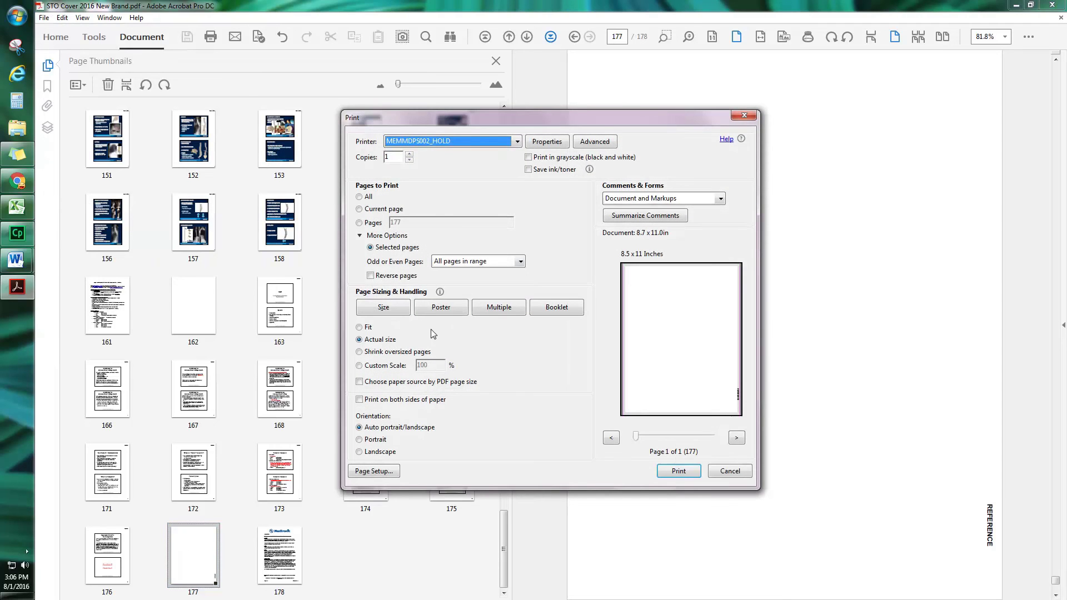
{"action": "left_click", "coordinate": [517, 141]}
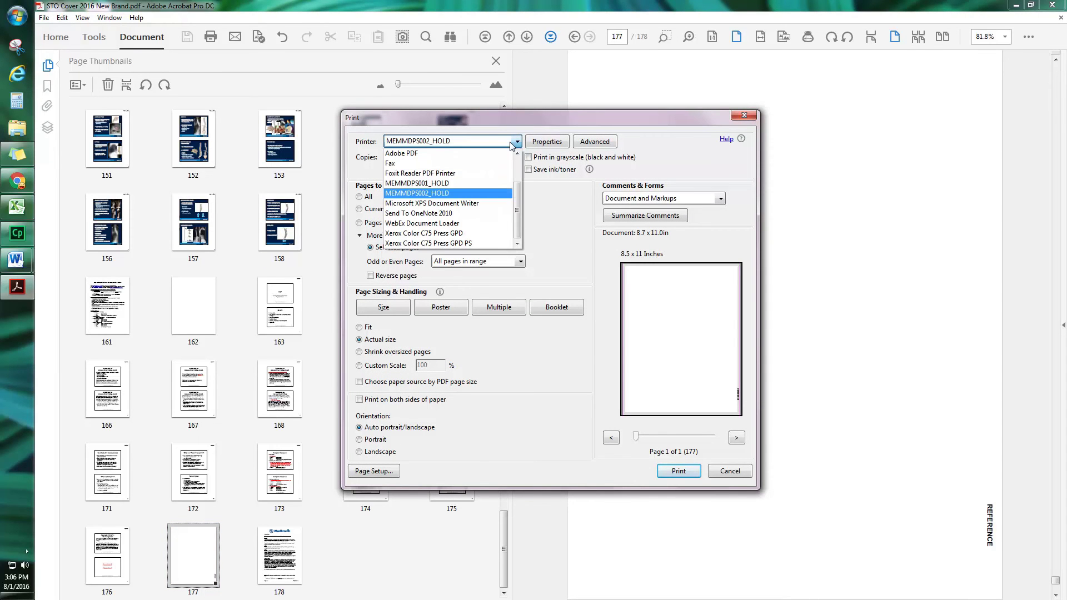
{"action": "left_click", "coordinate": [478, 183]}
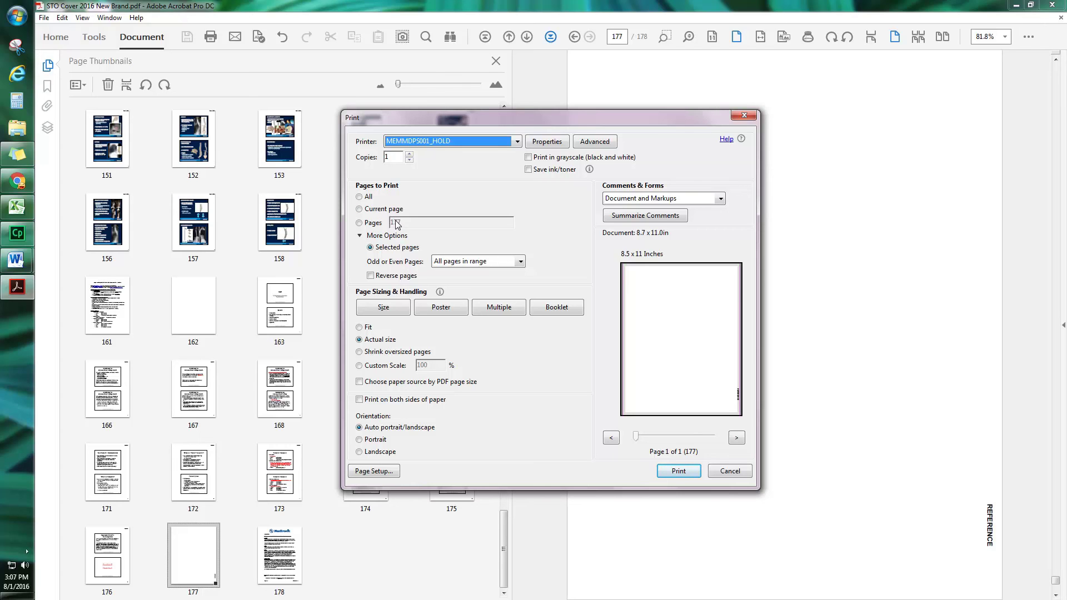
{"action": "left_click", "coordinate": [360, 197]}
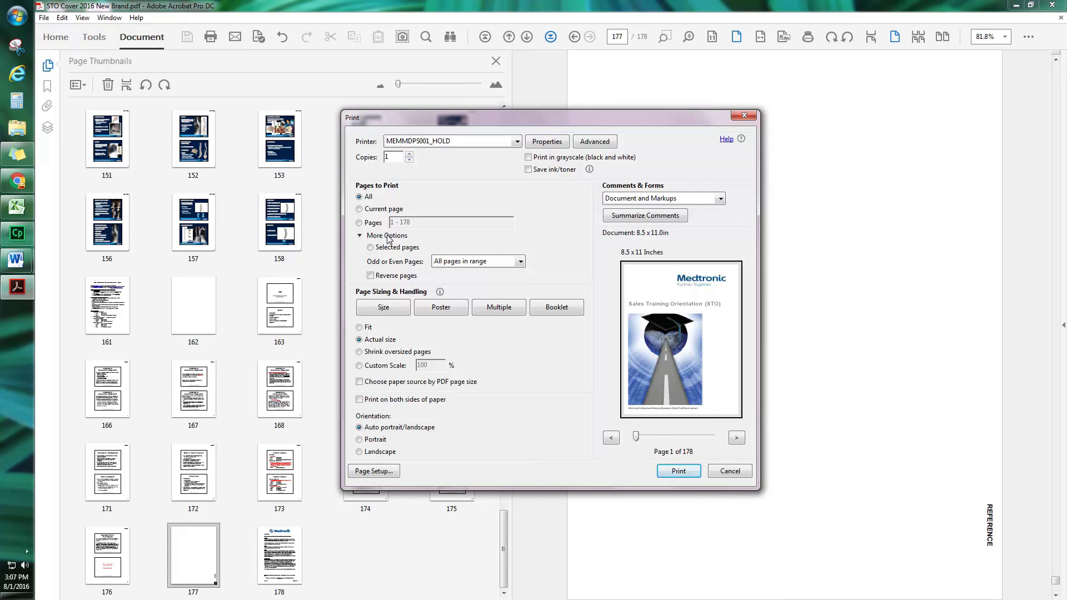
{"action": "left_click", "coordinate": [359, 353]}
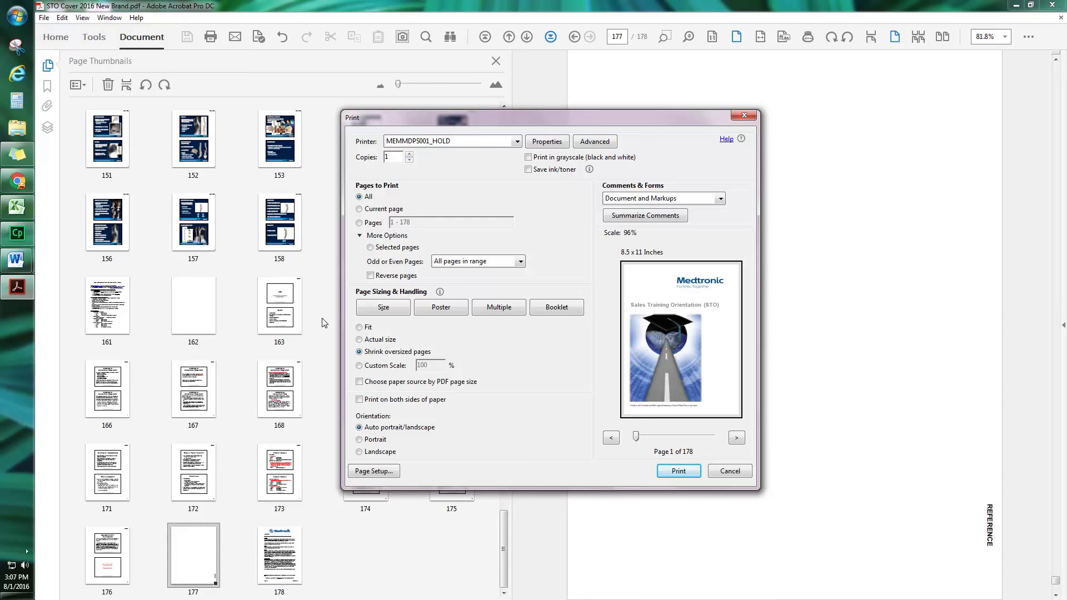
{"action": "left_click", "coordinate": [681, 473]}
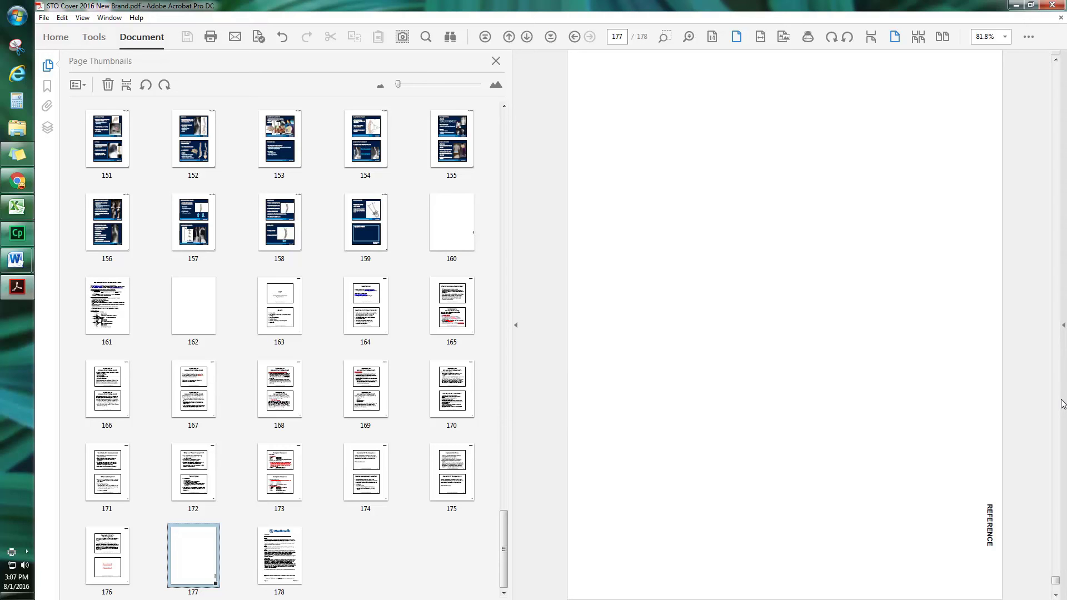
- Switch to Internet Explorer by opening a new browser window
{"action": "left_click", "coordinate": [16, 72]}
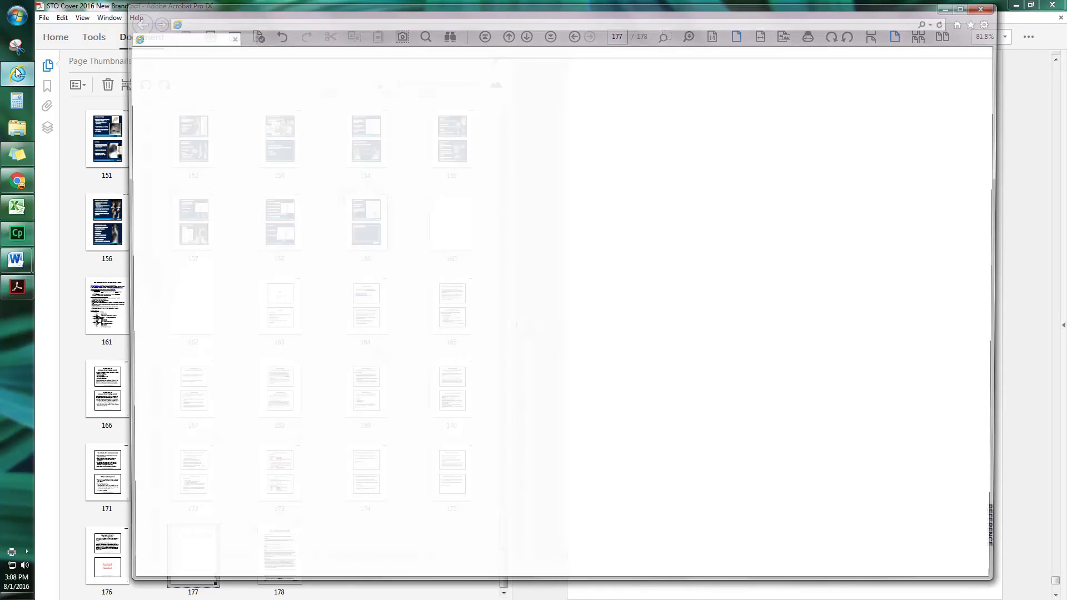